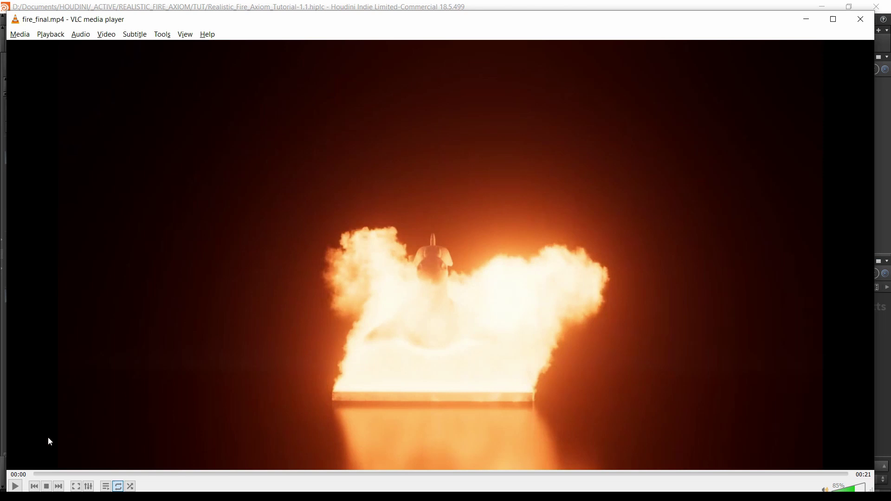
- Play the fire_final.mp4 render, pause it partway through and return to the Houdini scene
click(15, 487)
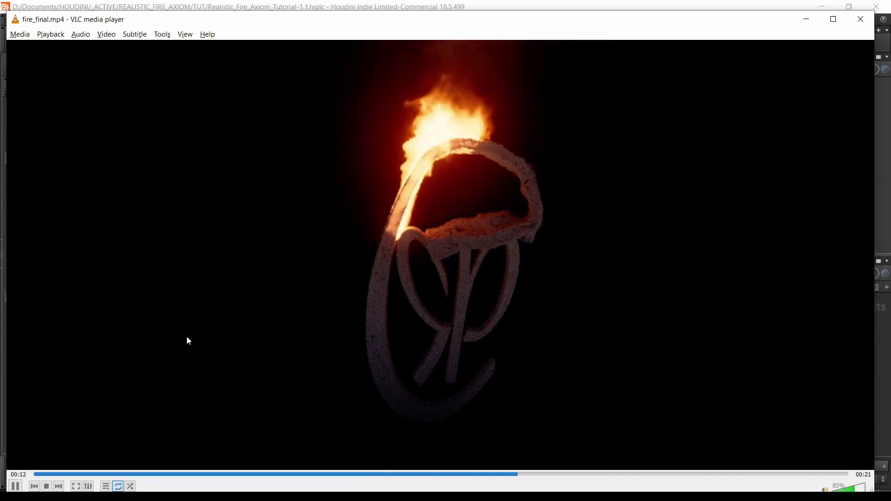
key(space)
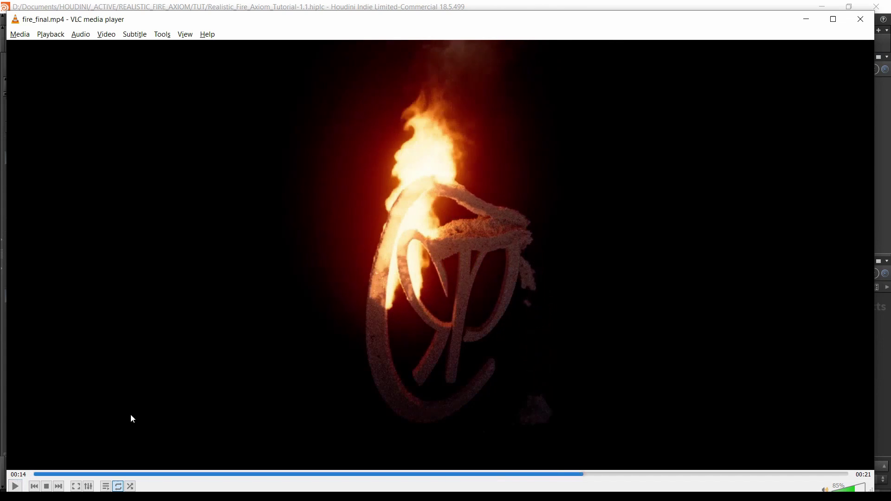
click(850, 21)
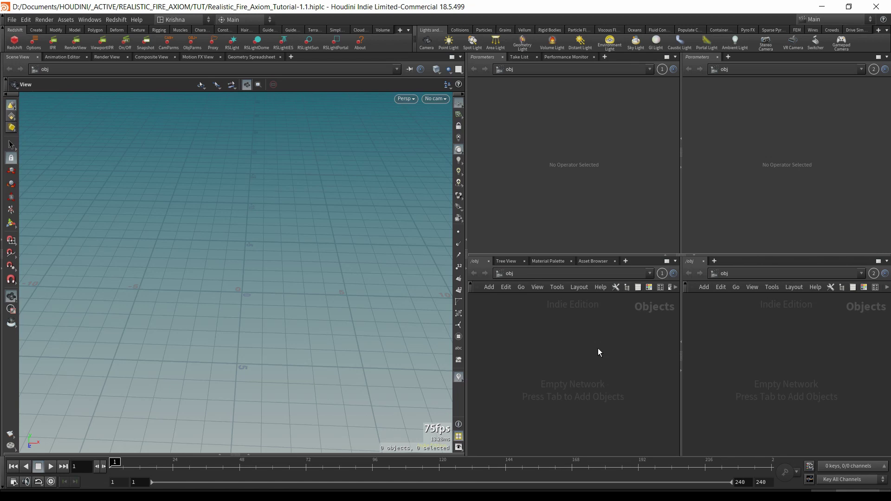
- Switch to the browser and look through the products on the Resilient Picture Company Gumroad page
key(alt+Tab)
key(alt+Tab)
key(alt+Tab)
key(alt+Tab)
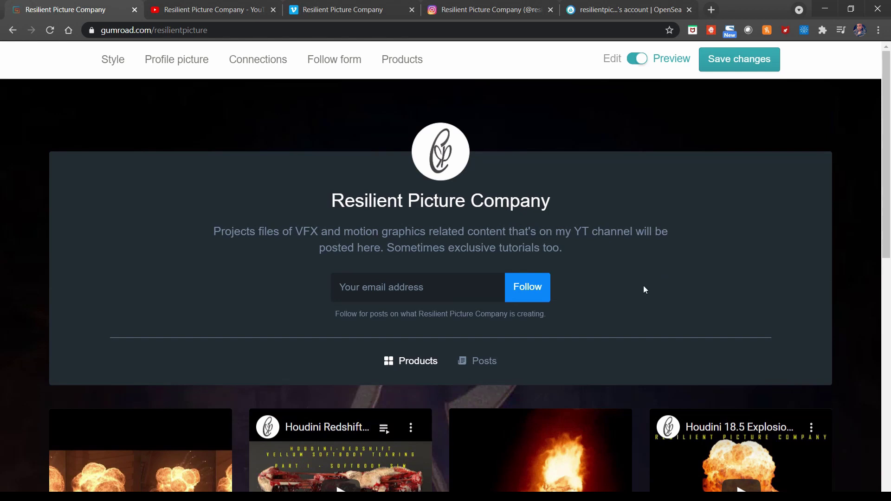
scroll(644, 287, down, 3)
scroll(736, 221, down, 3)
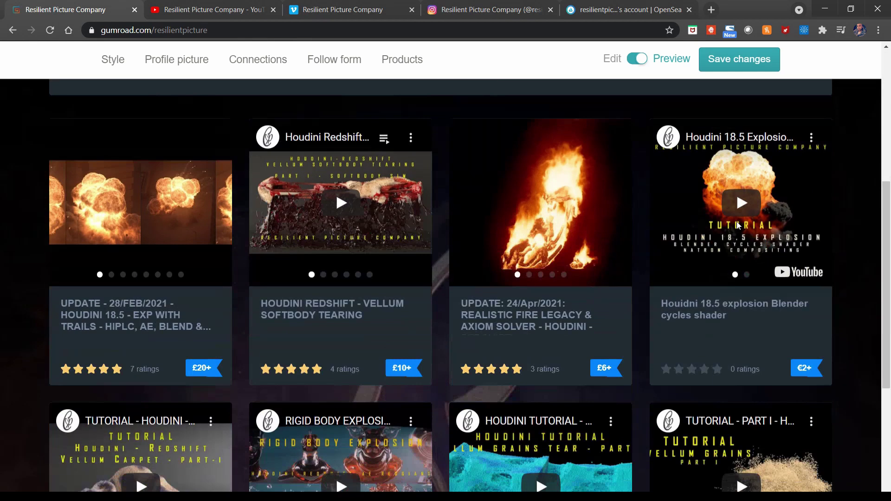
mouse_move(180, 209)
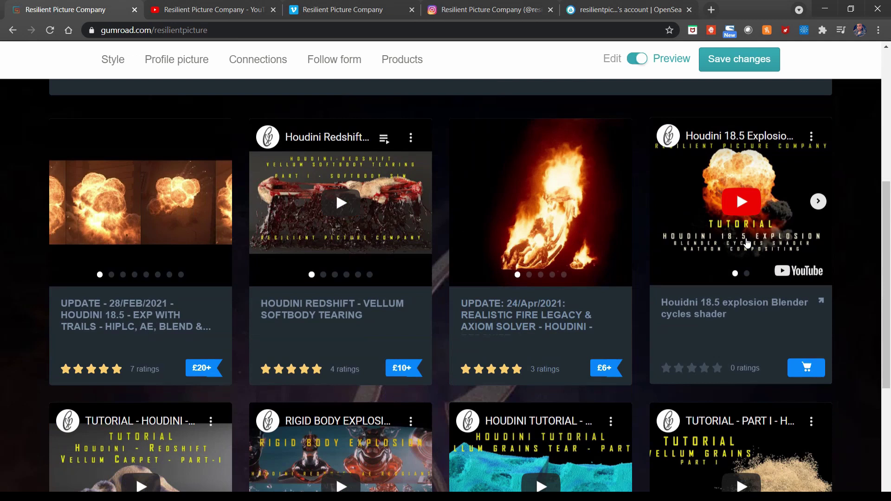
scroll(830, 268, down, 3)
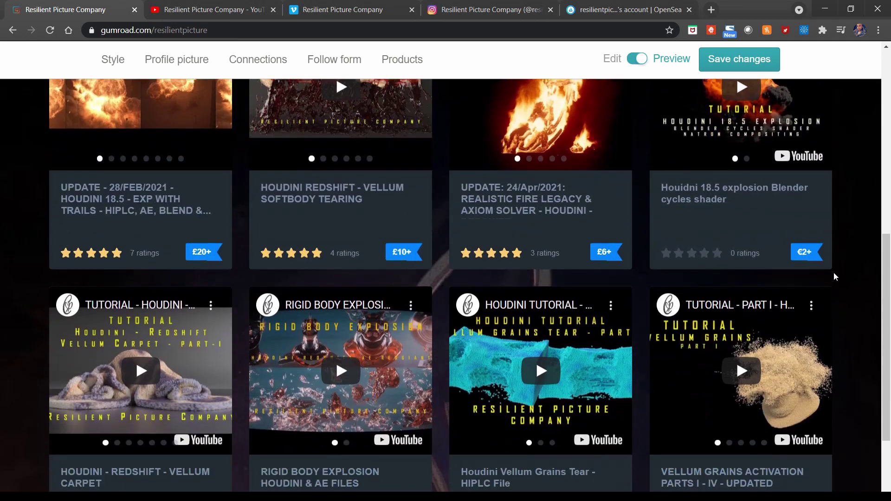
scroll(855, 305, down, 1)
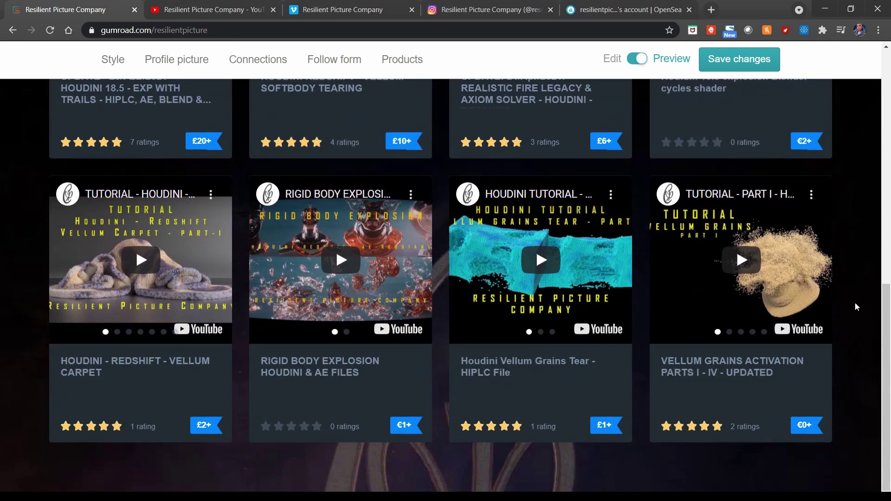
scroll(855, 305, up, 3)
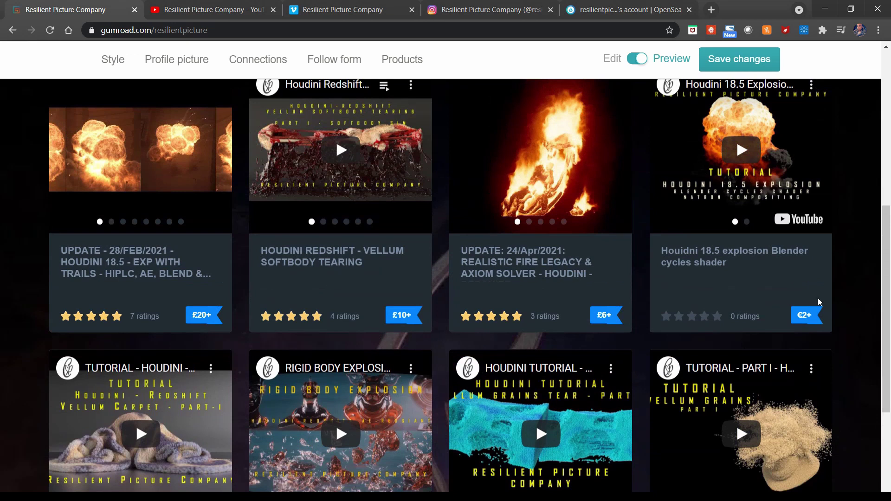
scroll(764, 320, down, 1)
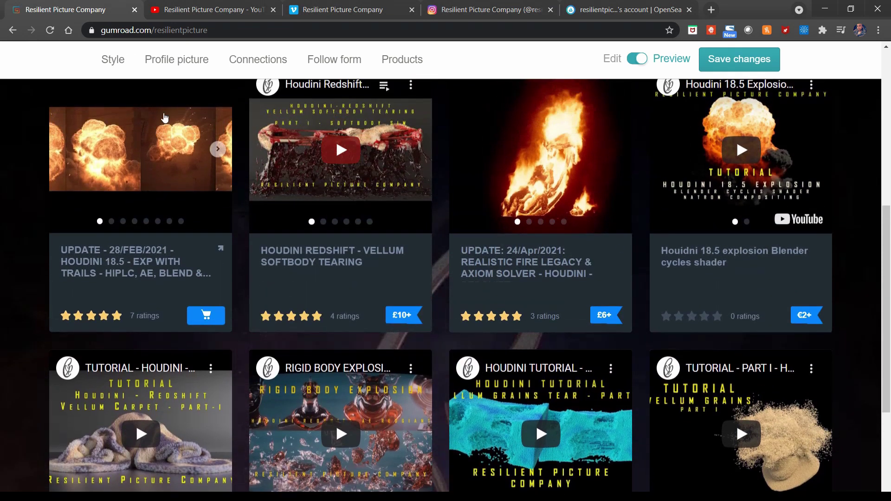
- Open the Resilient Picture Company YouTube channel and look through its uploads and playlists
click(176, 14)
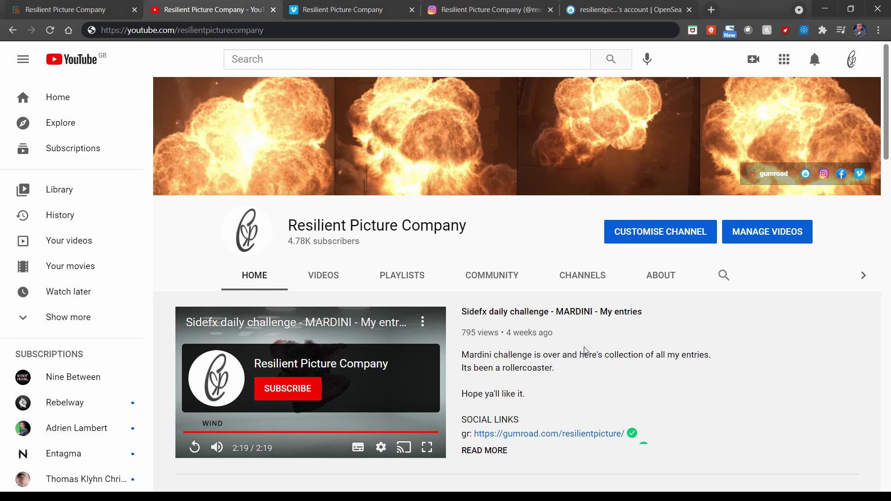
scroll(585, 352, down, 10)
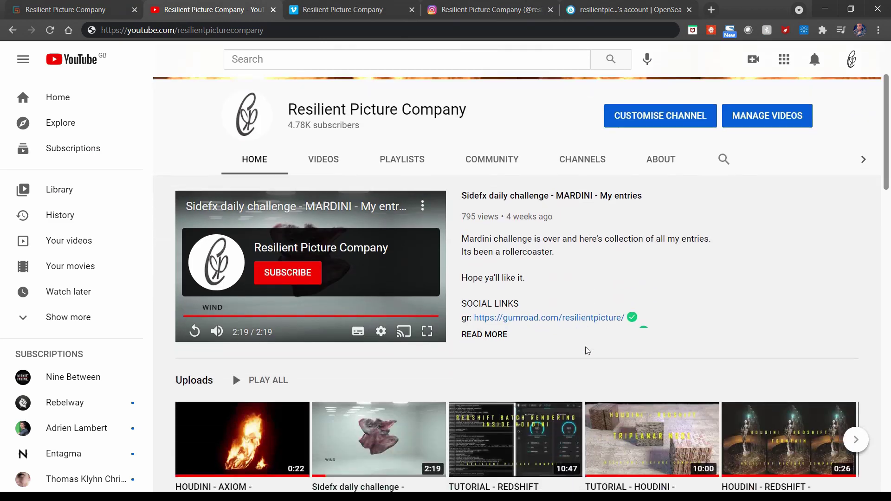
scroll(587, 352, down, 9)
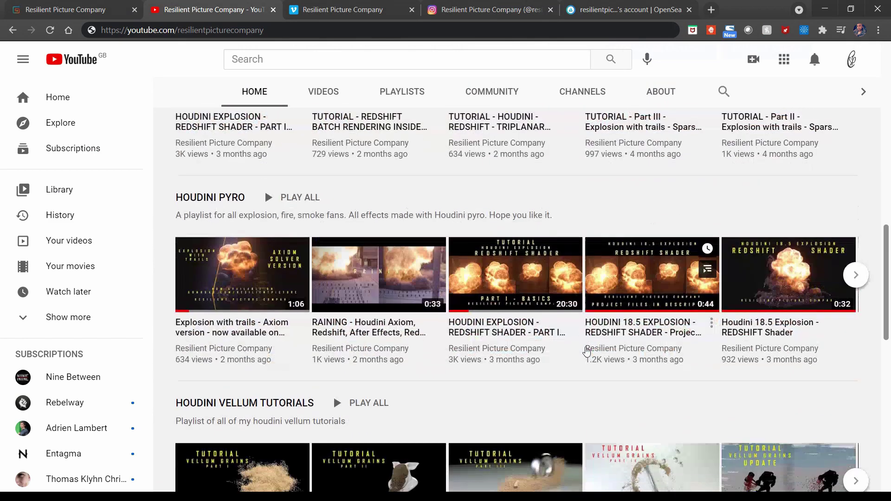
scroll(587, 351, down, 8)
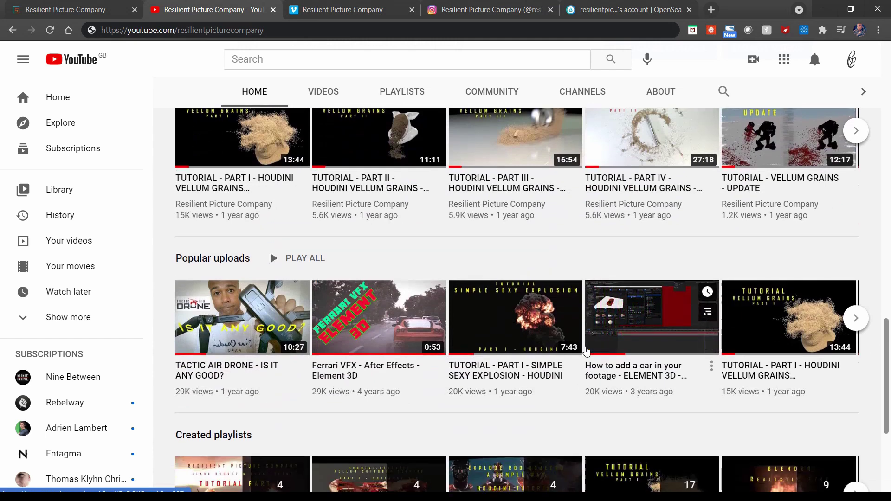
scroll(587, 351, down, 1)
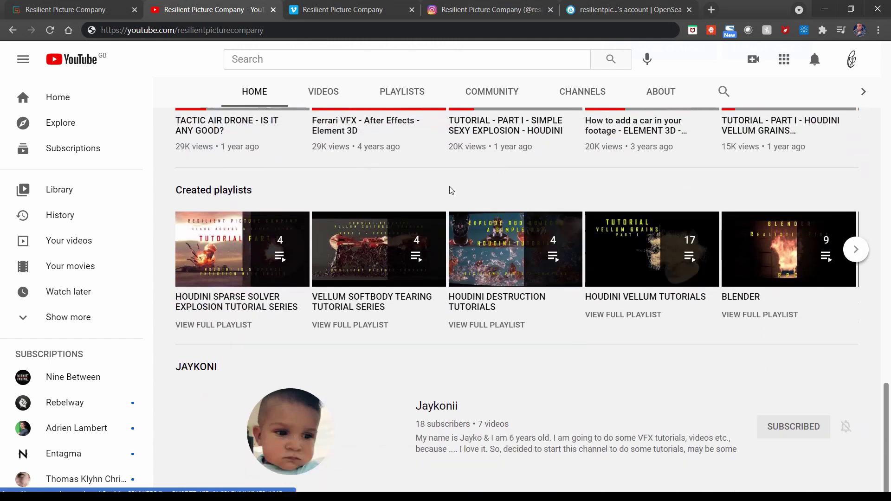
- View the Resilient Picture Company profiles on Vimeo, Instagram and OpenSea
click(336, 15)
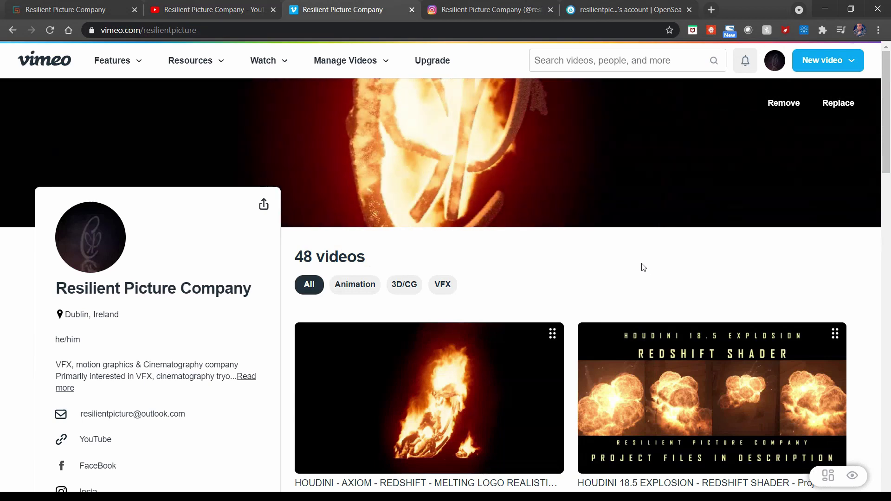
click(491, 11)
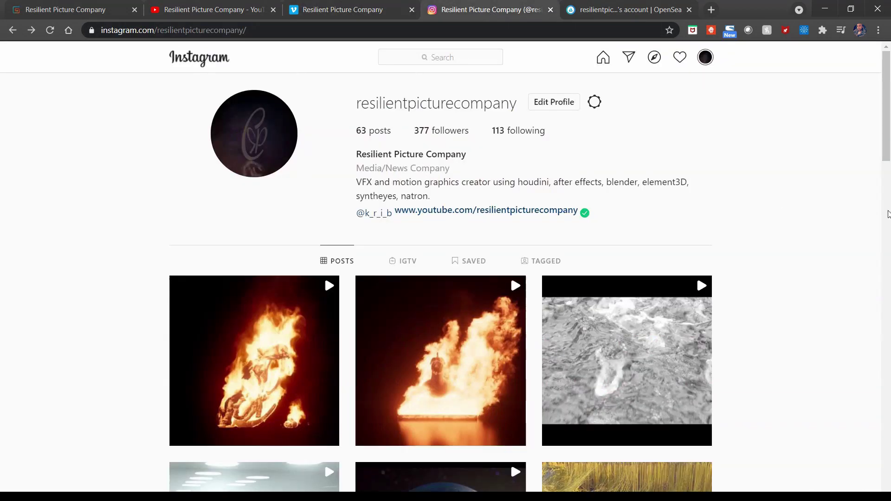
scroll(792, 173, down, 4)
scroll(792, 173, down, 8)
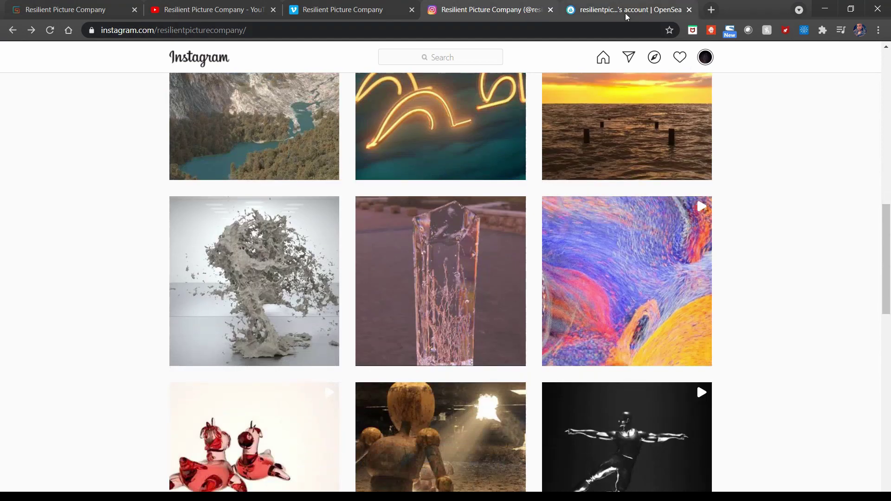
click(624, 13)
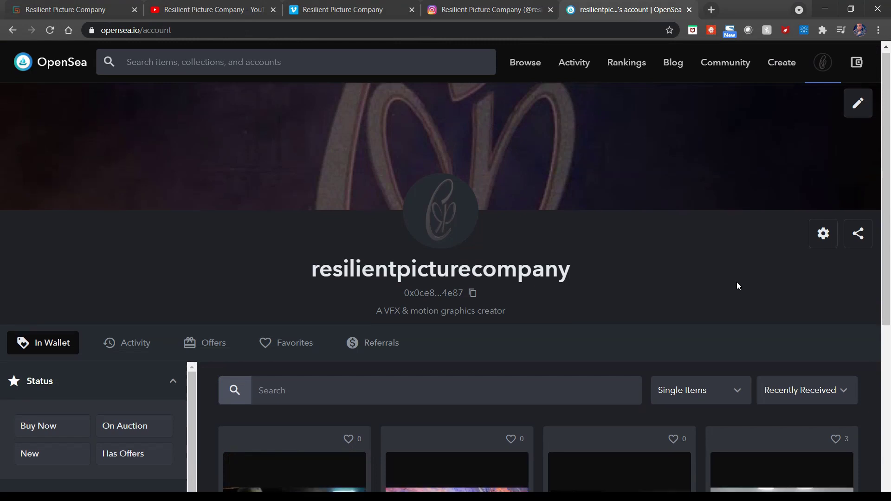
scroll(738, 285, down, 6)
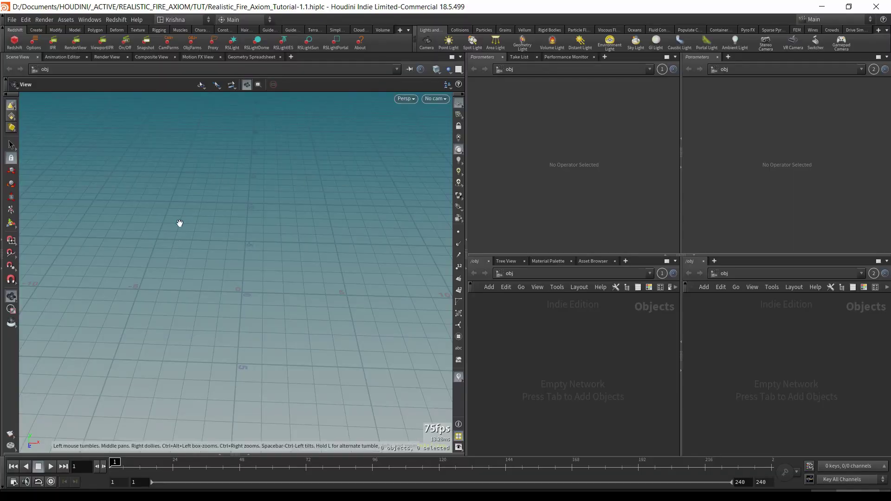
- Switch to the OpenColorIO-Configs GitHub repository in the browser and check its folders and code download options
drag(286, 245, 326, 256)
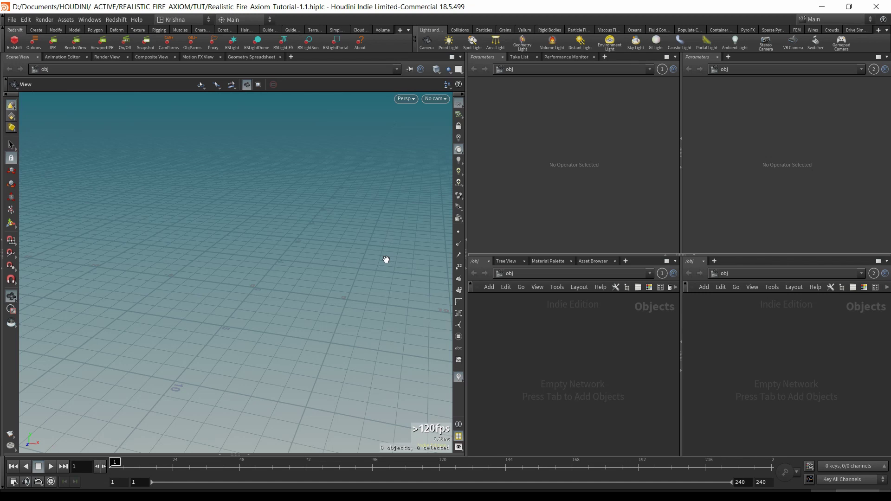
key(alt+Tab)
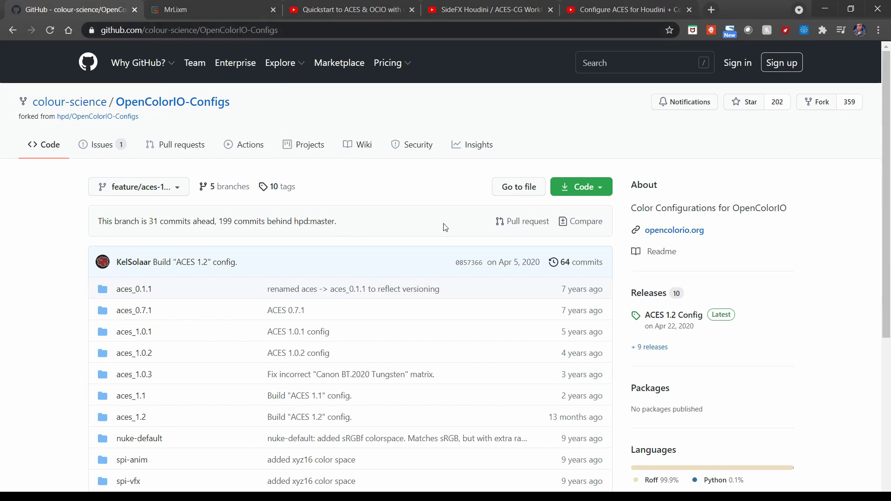
scroll(335, 260, down, 1)
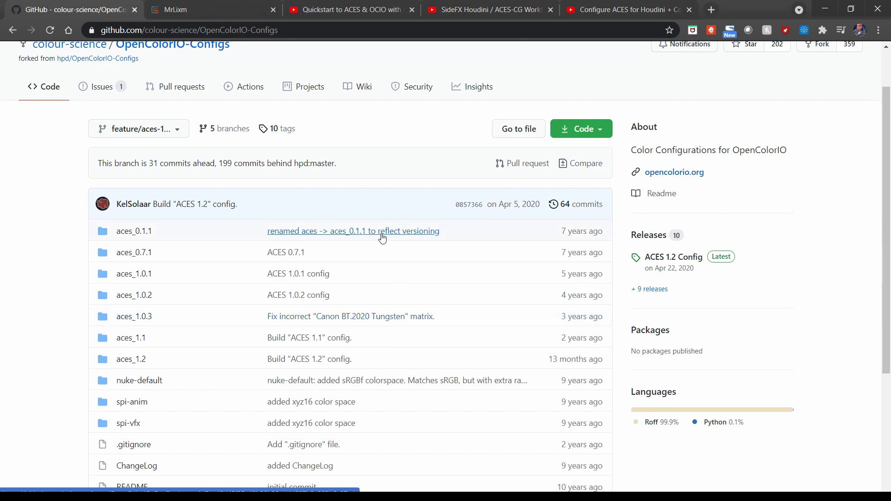
scroll(203, 128, up, 2)
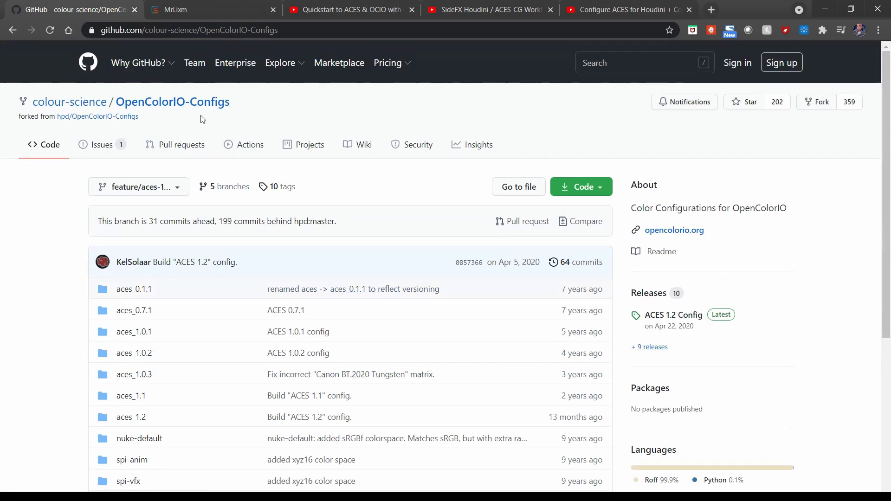
click(601, 195)
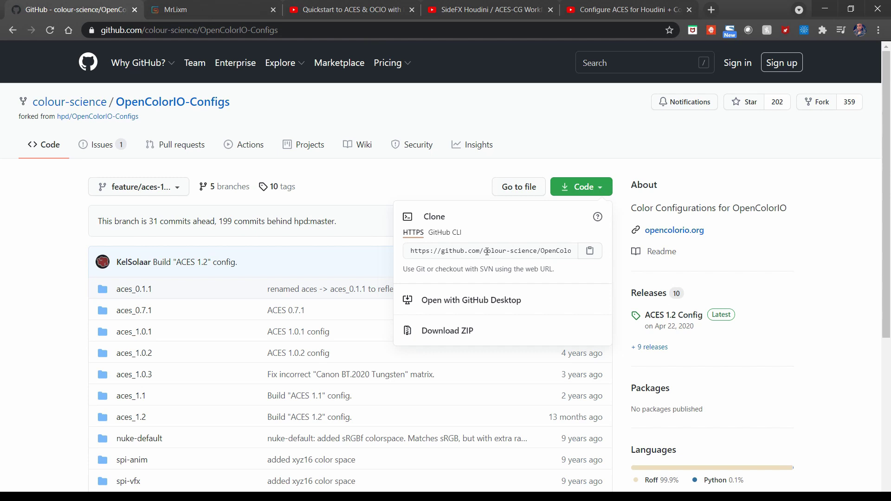
click(521, 130)
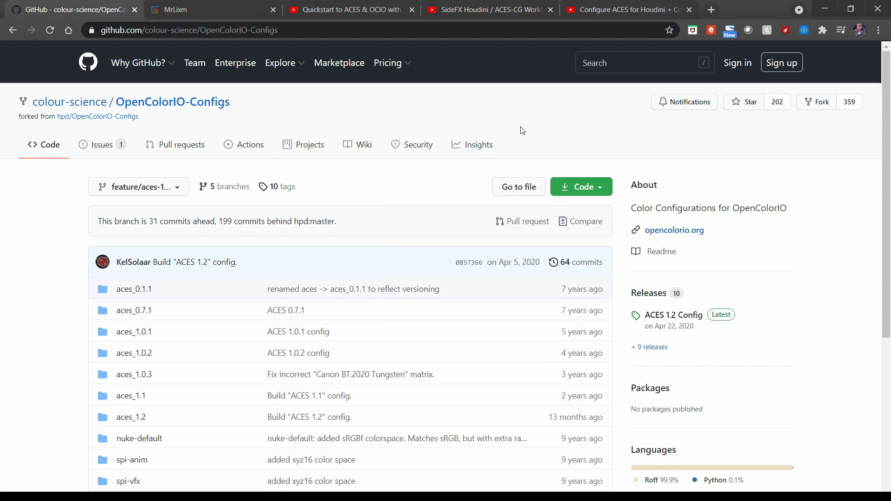
- Switch to File Explorer and examine the houdini18.5 documents folder, locating houdini.env and the OpenColorIO folder's contents
key(alt+Tab)
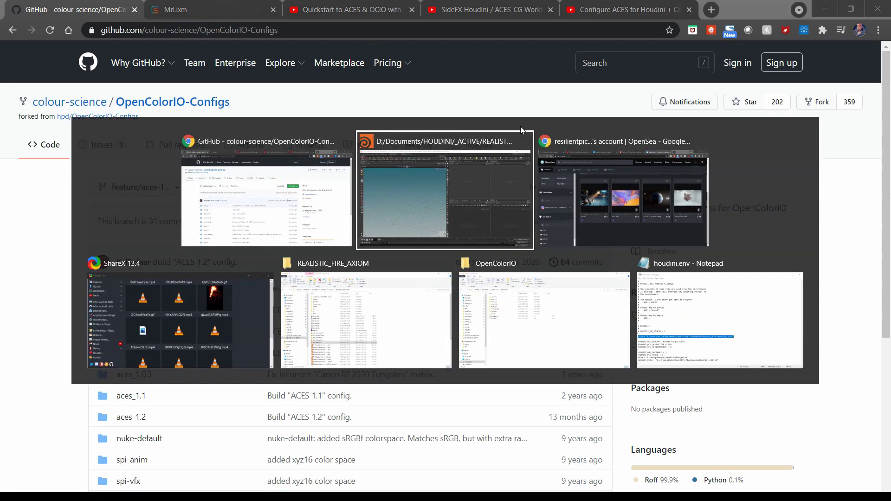
key(Tab)
key(Tab)
key(Tab)
key(Tab)
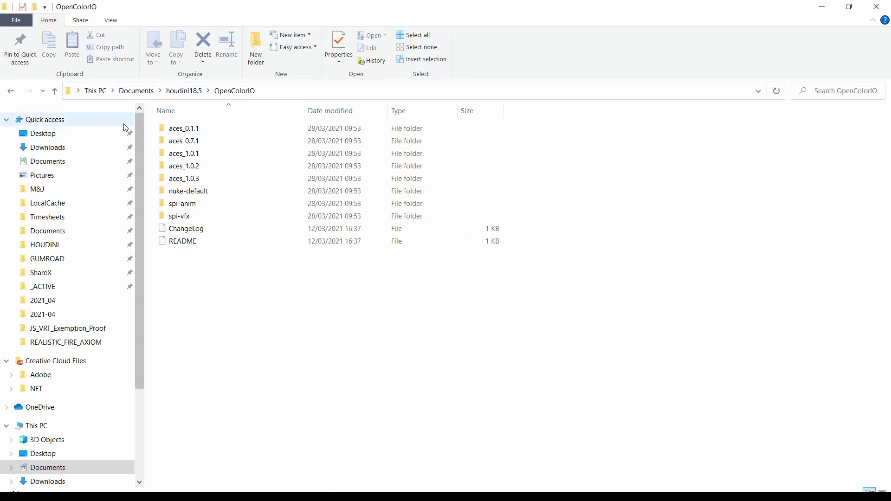
click(186, 91)
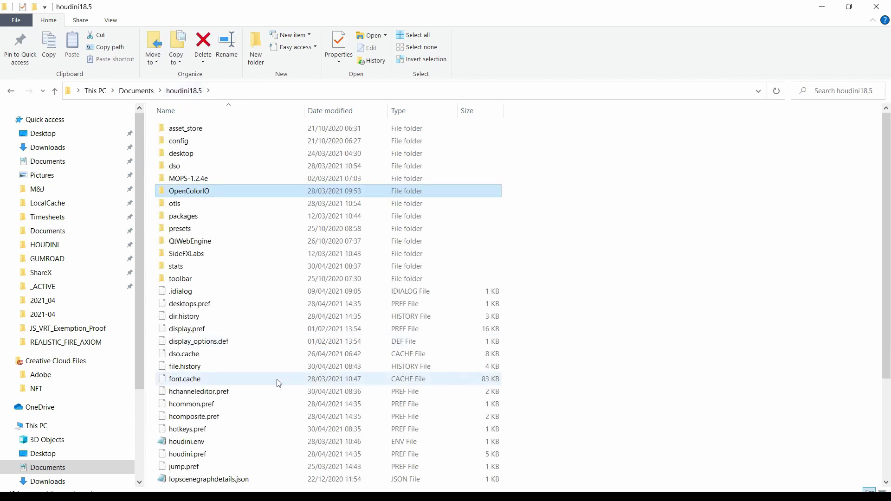
scroll(239, 377, down, 2)
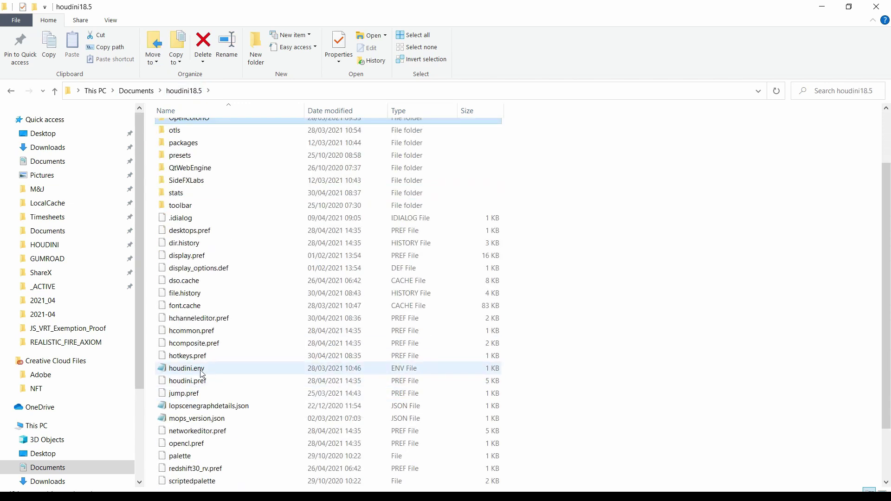
scroll(329, 342, up, 2)
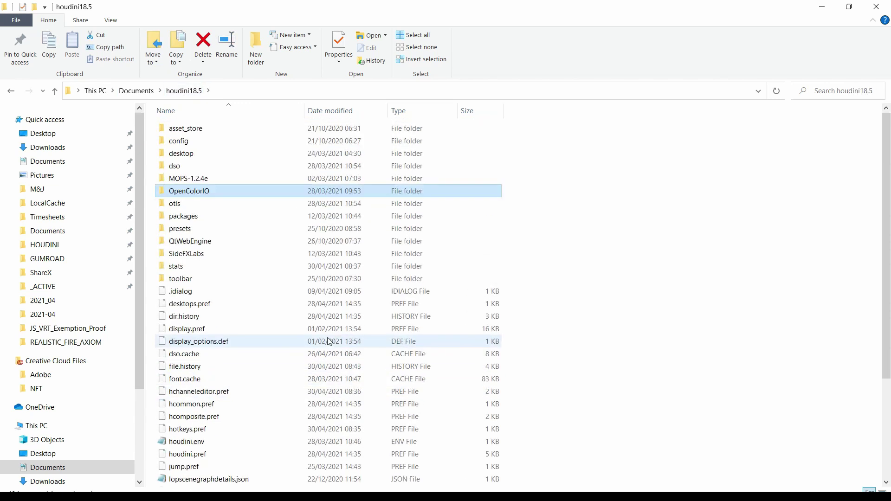
double_click(213, 192)
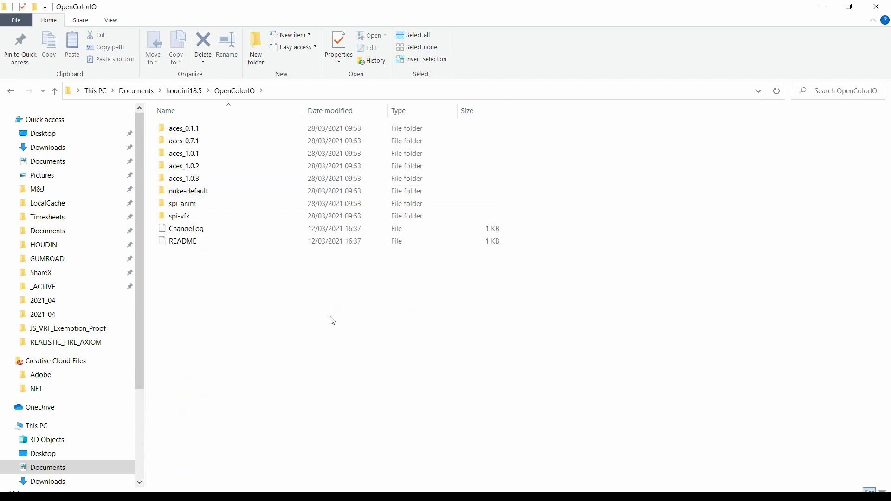
- Switch back to the browser and review the PYCO Image Colorspace Converter product page on Gumroad
key(alt+Tab)
key(alt+Tab)
key(alt+Tab)
key(alt+Tab)
key(alt+Tab)
key(alt+Tab)
key(alt+Tab)
key(alt+Tab)
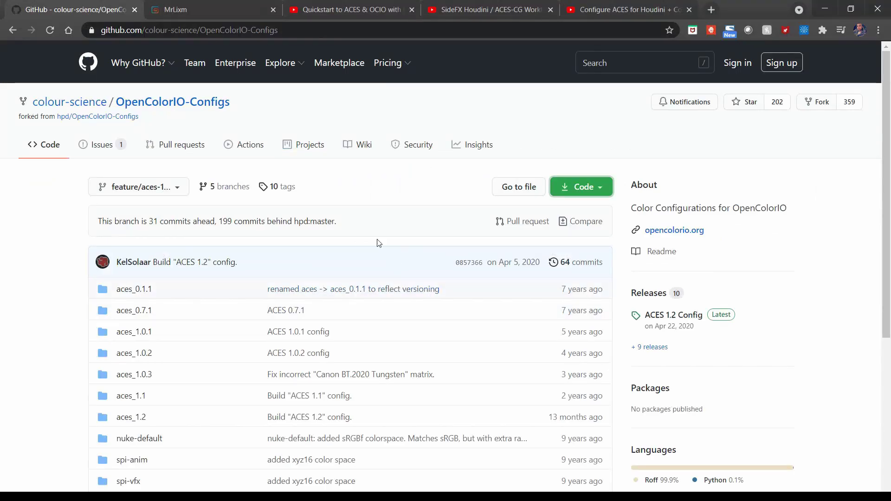
click(202, 15)
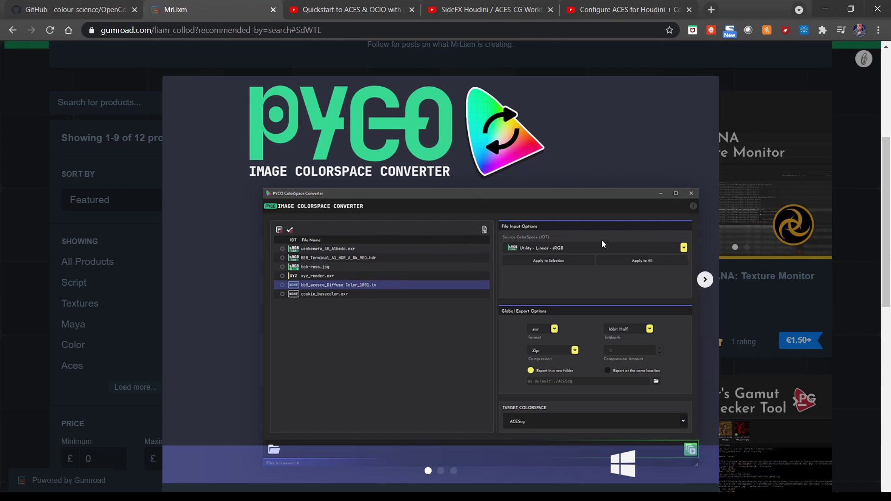
scroll(550, 335, up, 2)
scroll(550, 332, down, 7)
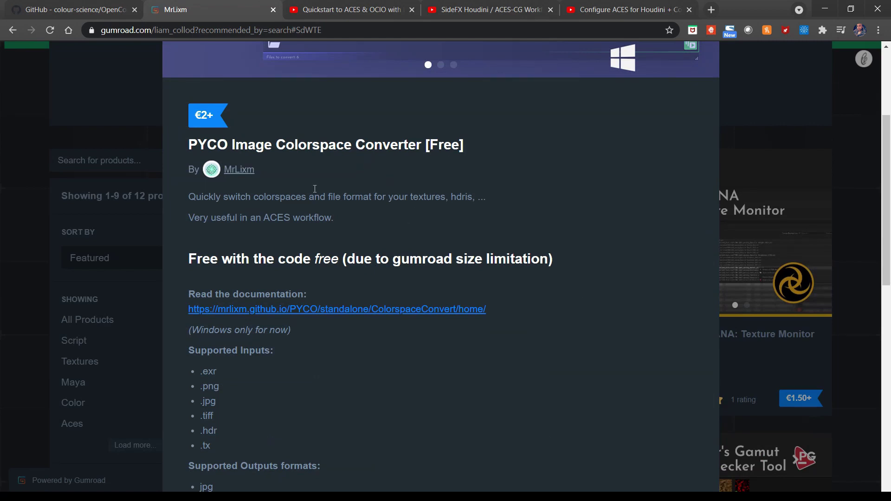
- Read the supported input and output formats on the PYCO Image Colorspace Converter product page
scroll(584, 367, down, 2)
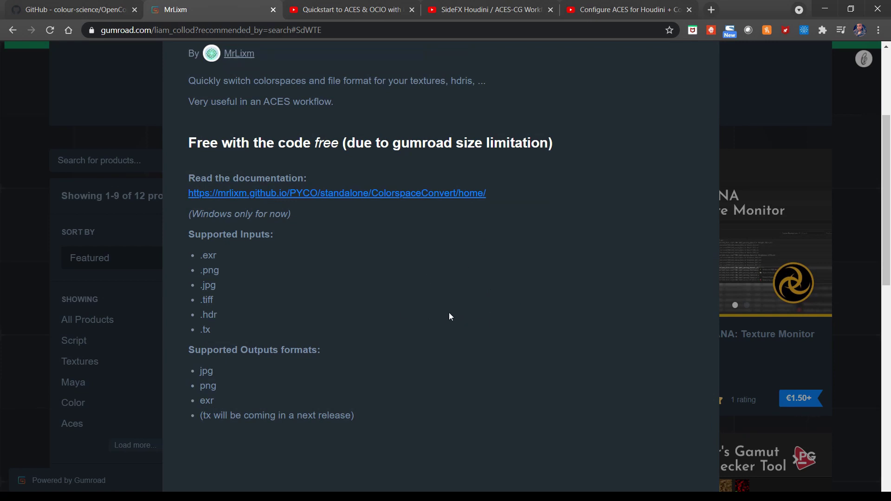
scroll(449, 317, up, 2)
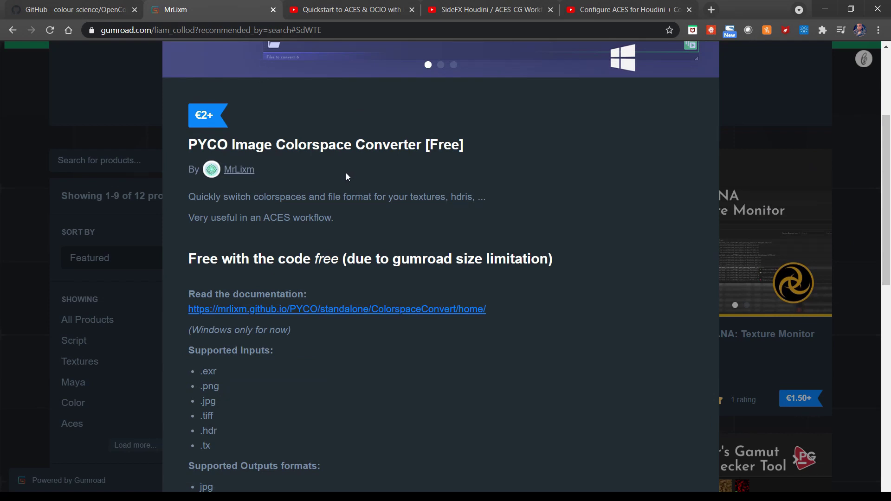
click(347, 10)
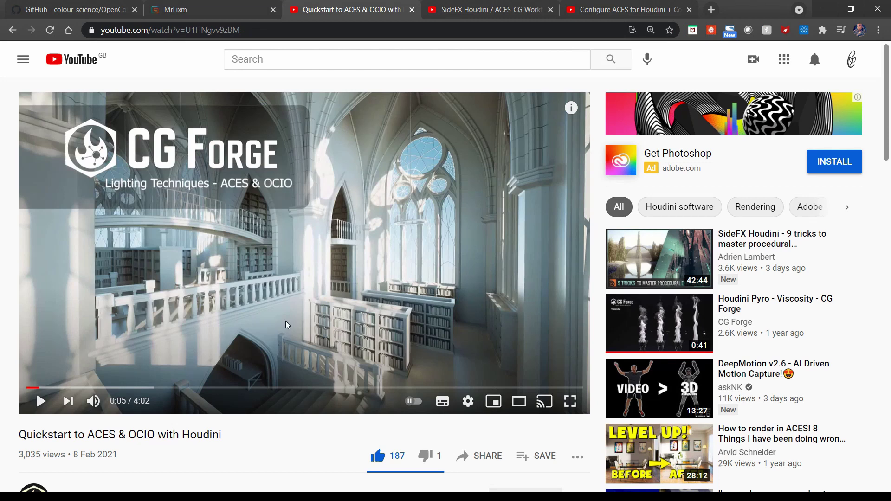
click(214, 13)
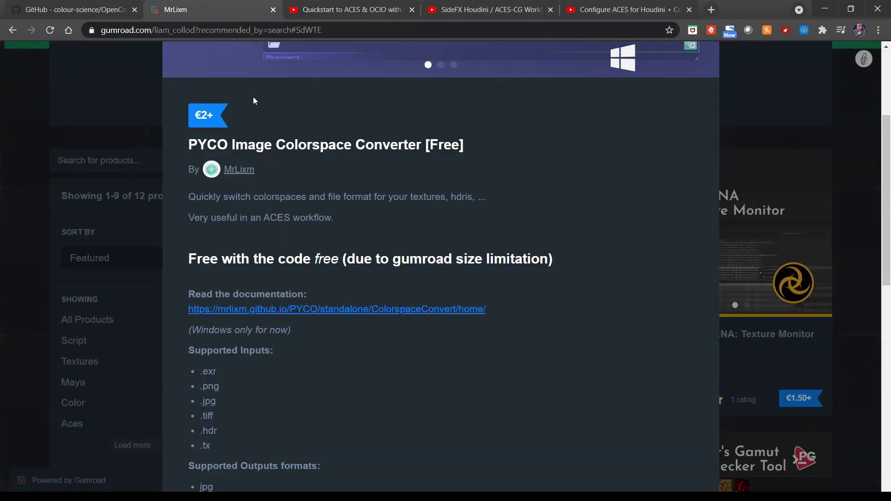
- Review the YouTube tutorials on the ACES & OCIO quickstart, the ACES-CG workflow in 10min, and configuring ACES for Houdini with texture conversion
click(340, 13)
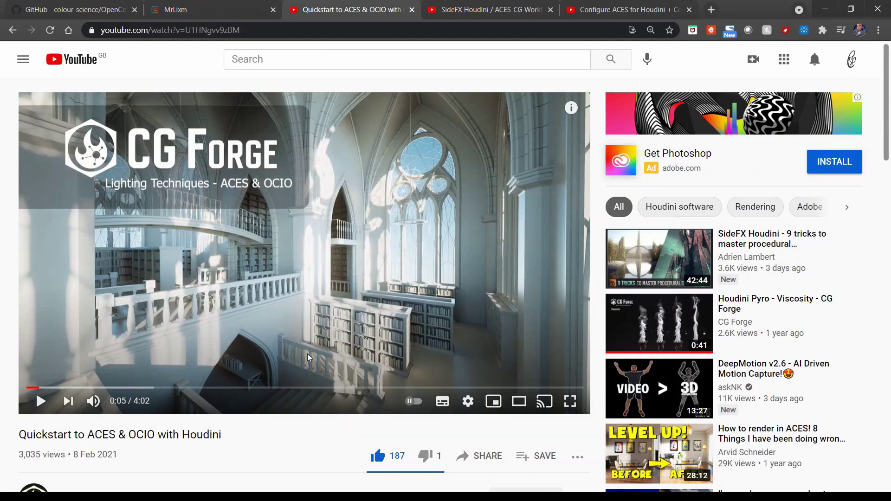
click(449, 17)
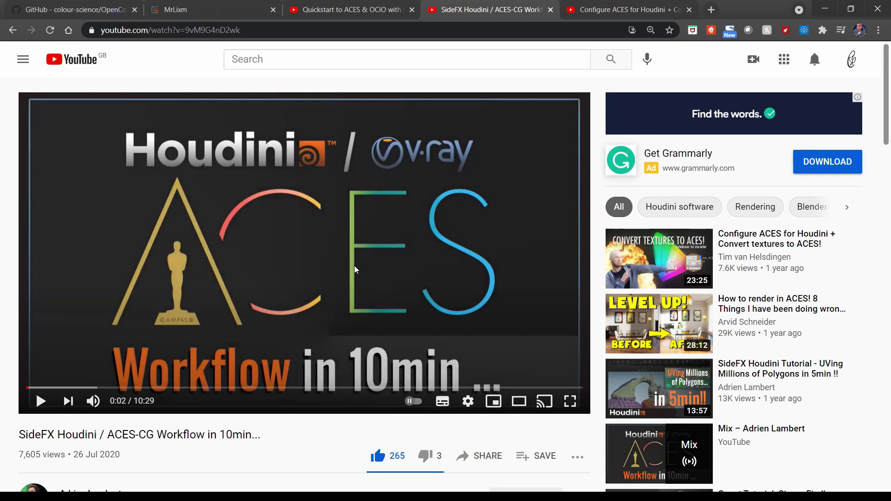
scroll(100, 448, down, 1)
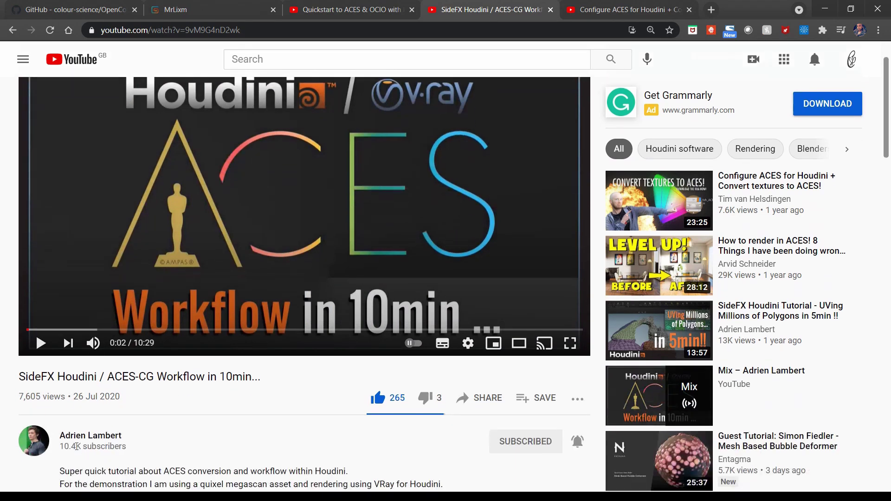
scroll(301, 288, up, 1)
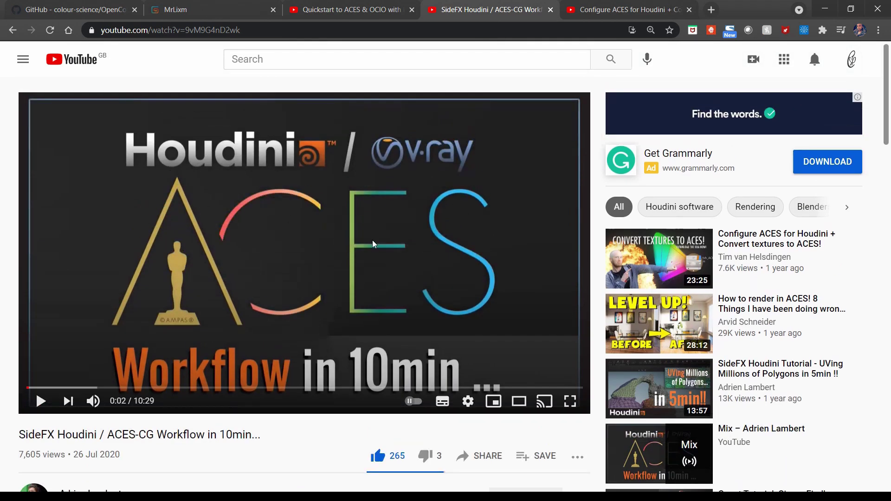
click(598, 10)
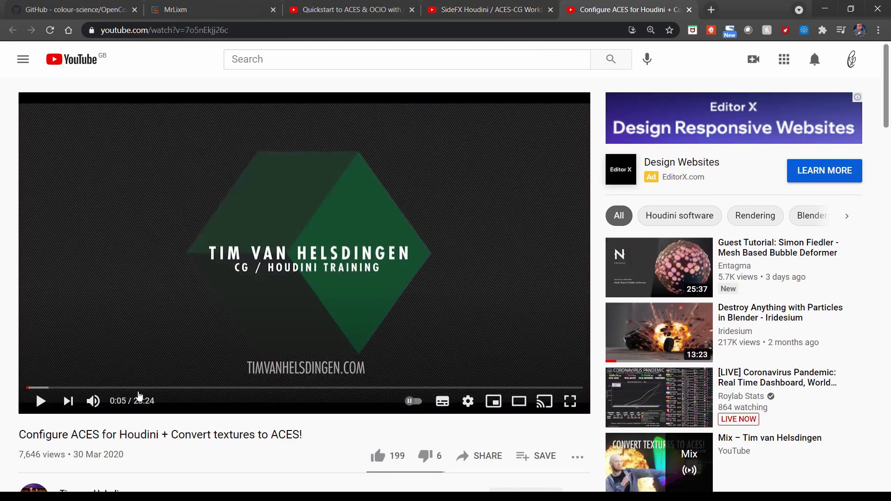
scroll(325, 417, down, 2)
scroll(288, 353, up, 1)
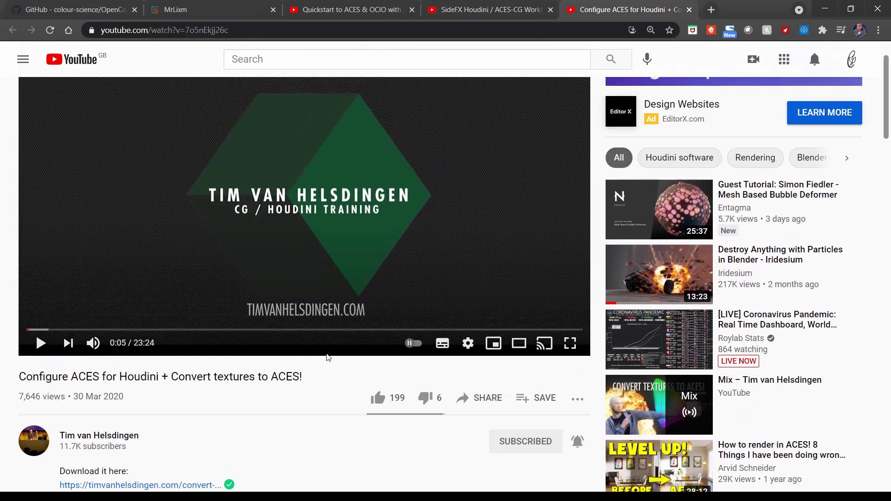
scroll(129, 258, up, 1)
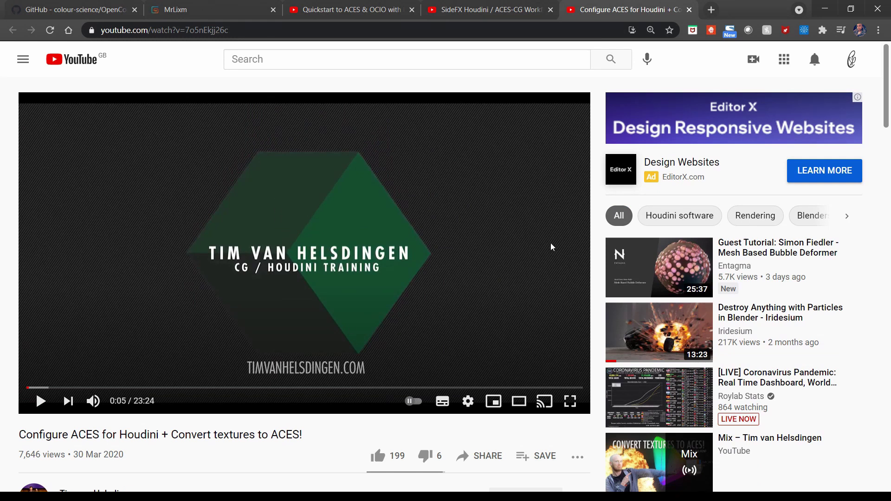
- Revisit the PYCO converter page and the three ACES tutorial videos as a recap
click(211, 16)
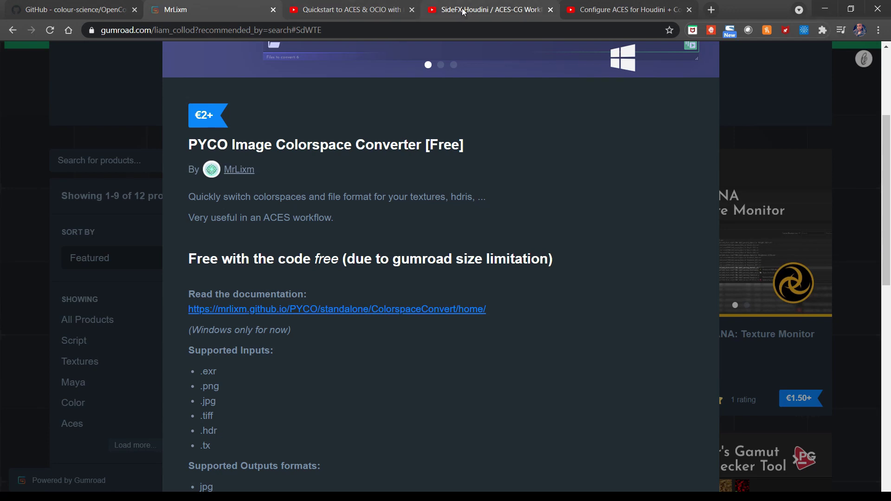
click(391, 10)
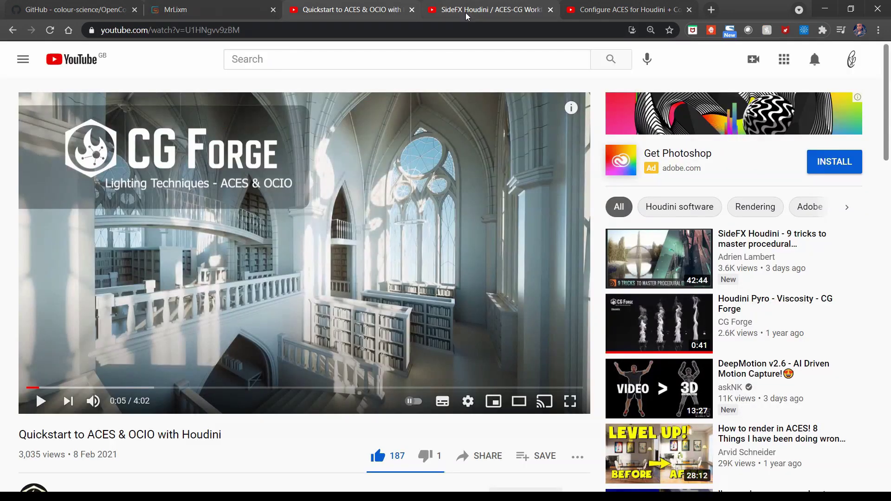
click(466, 10)
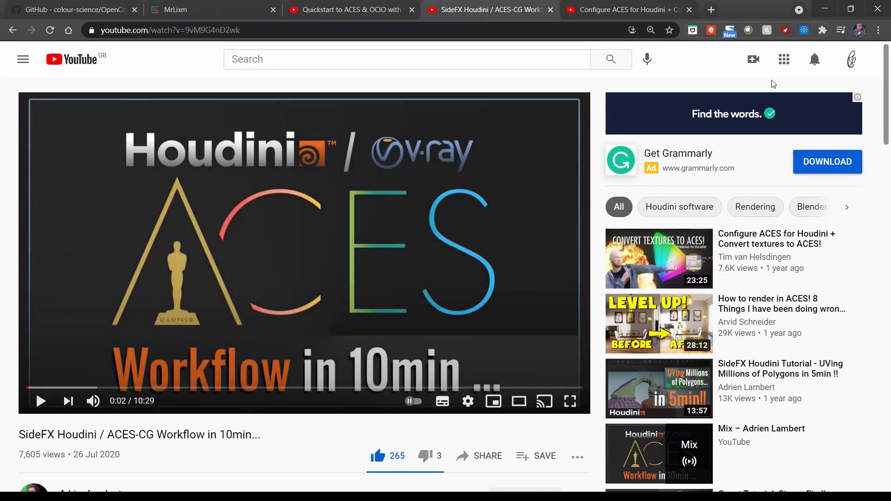
click(603, 13)
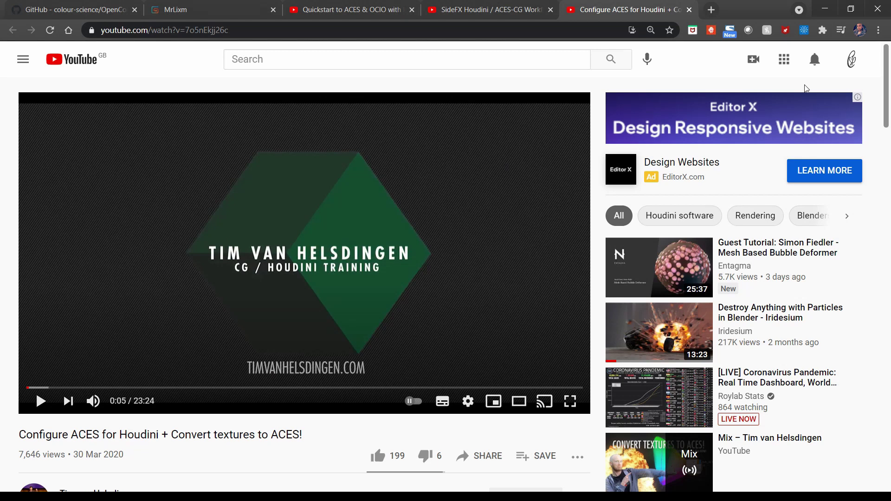
- Leave the browser, open the houdini18.5 folder in File Explorer, and highlight the OCIO path line in houdini.env in Notepad
click(823, 19)
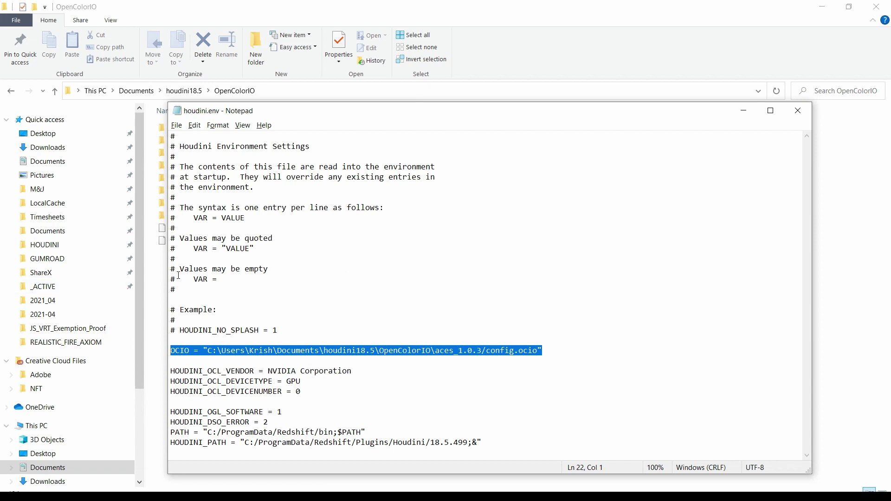
click(163, 329)
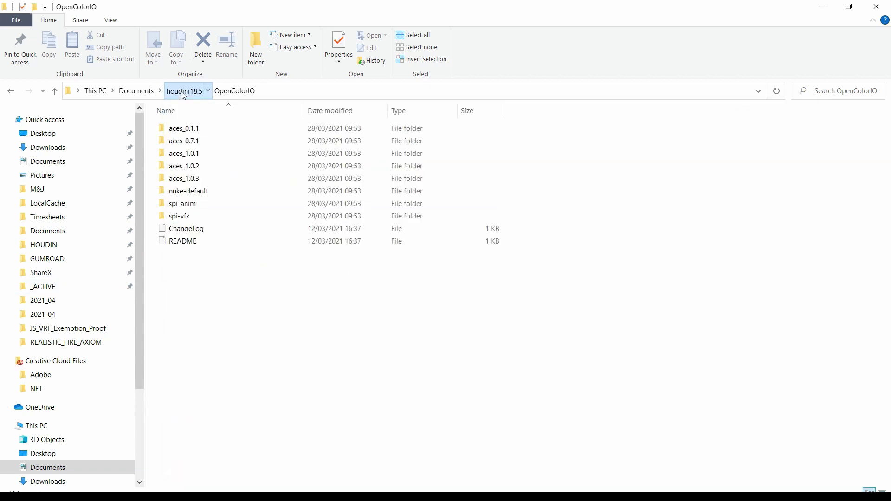
click(184, 90)
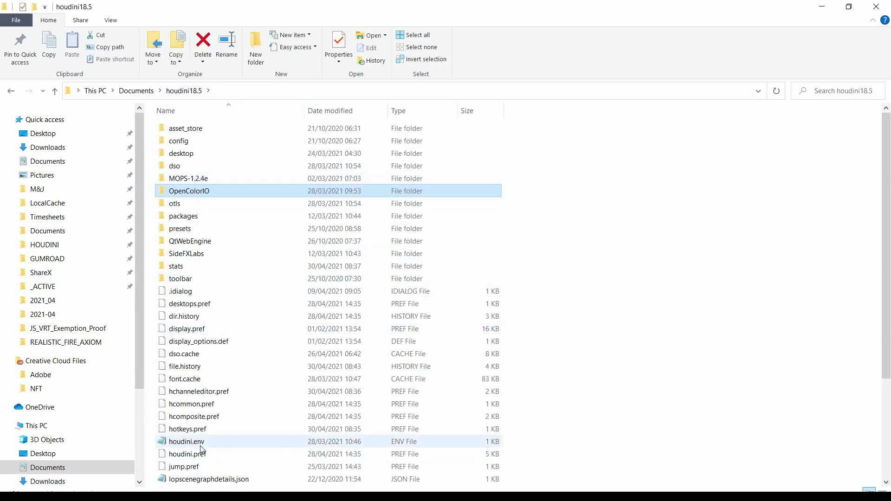
key(alt+Tab)
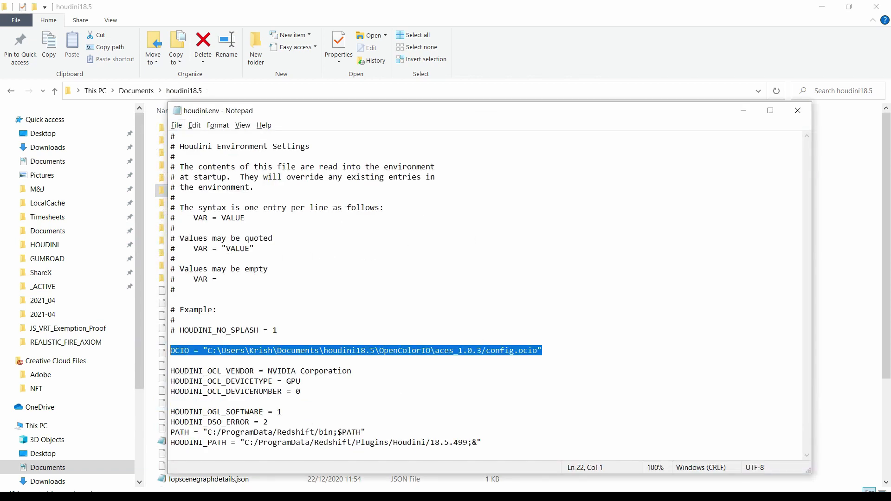
double_click(170, 350)
key(shift+End)
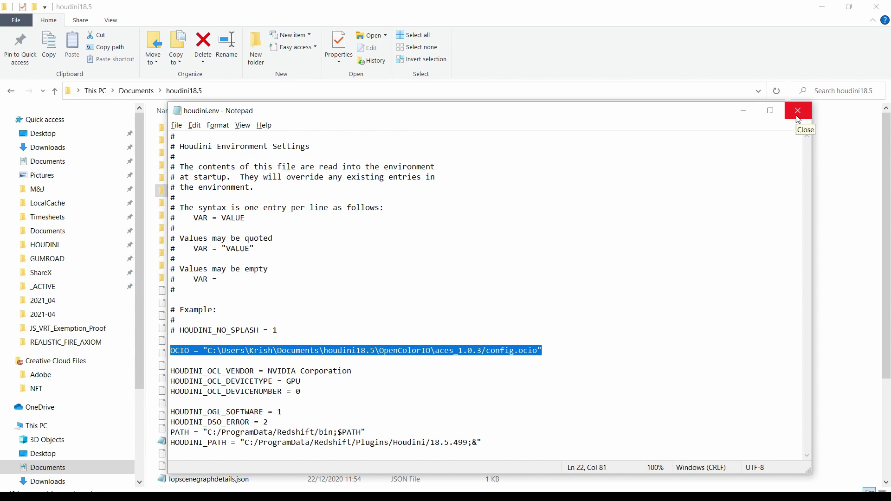
- Switch to Houdini and check the OCIO Config path in the color correction settings
key(alt+Tab)
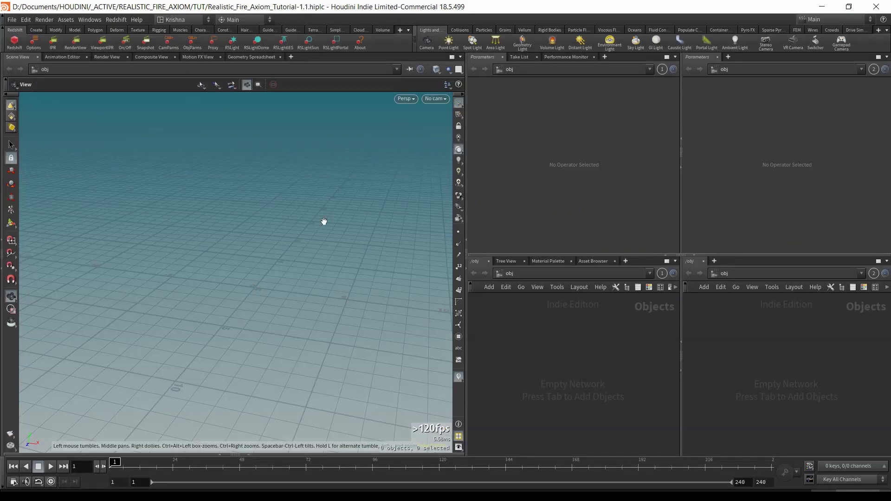
drag(234, 195, 302, 235)
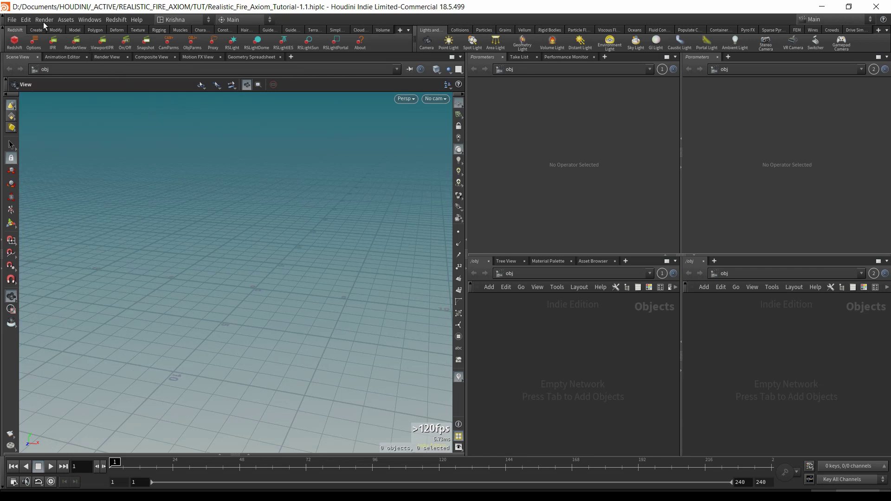
click(26, 20)
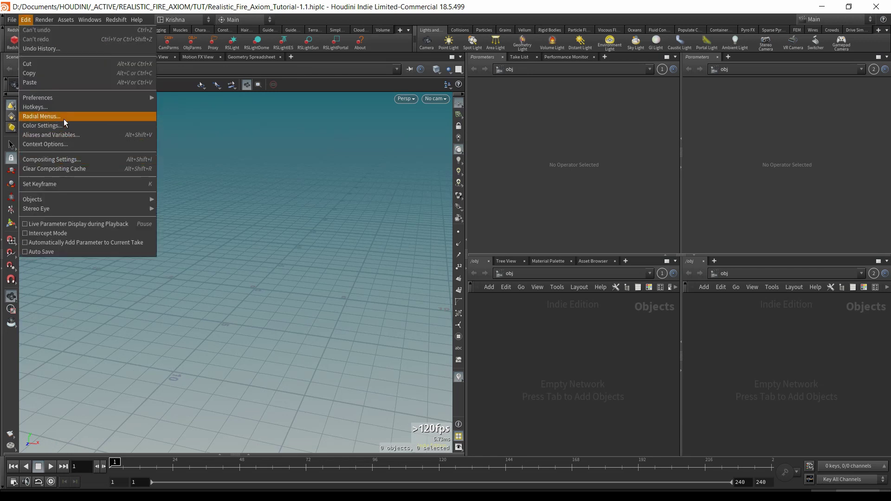
click(57, 125)
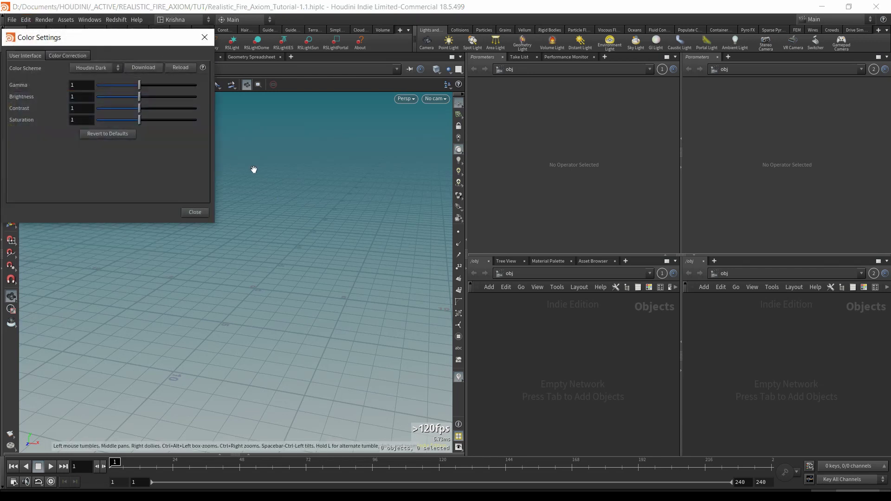
click(78, 57)
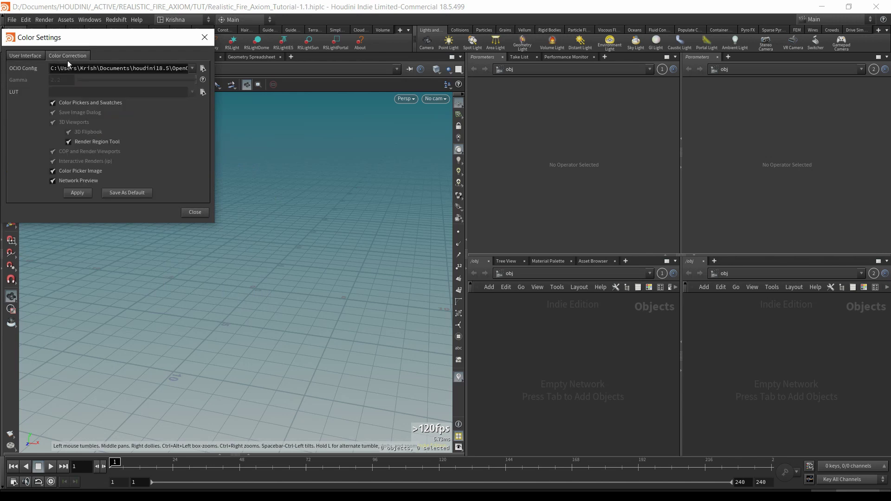
drag(73, 68, 221, 78)
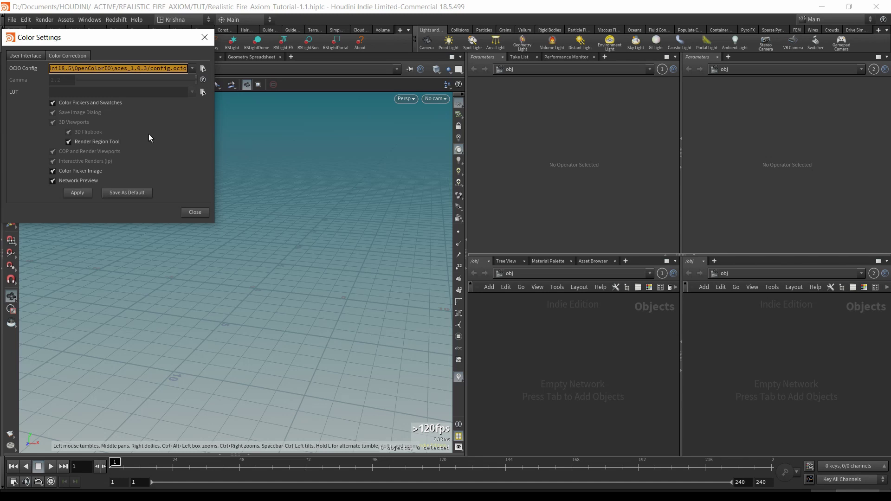
click(192, 213)
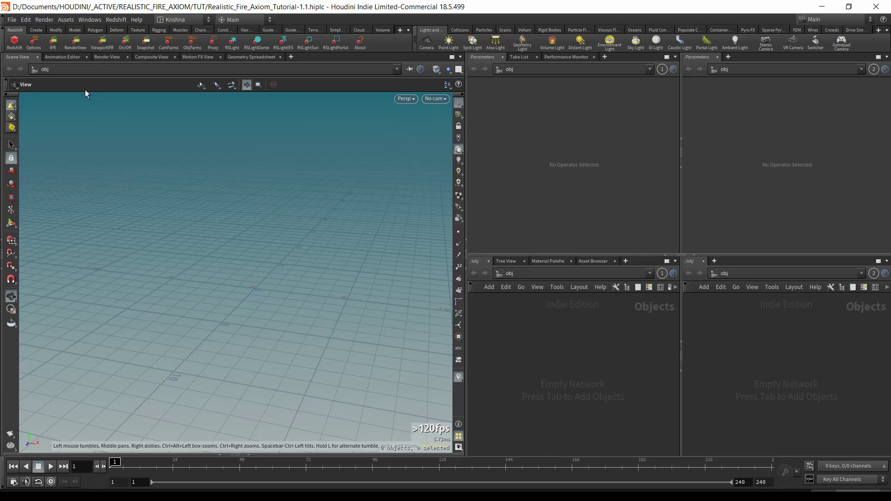
- Create a 1 × 1 × 1 polygon box object in the empty scene
click(36, 30)
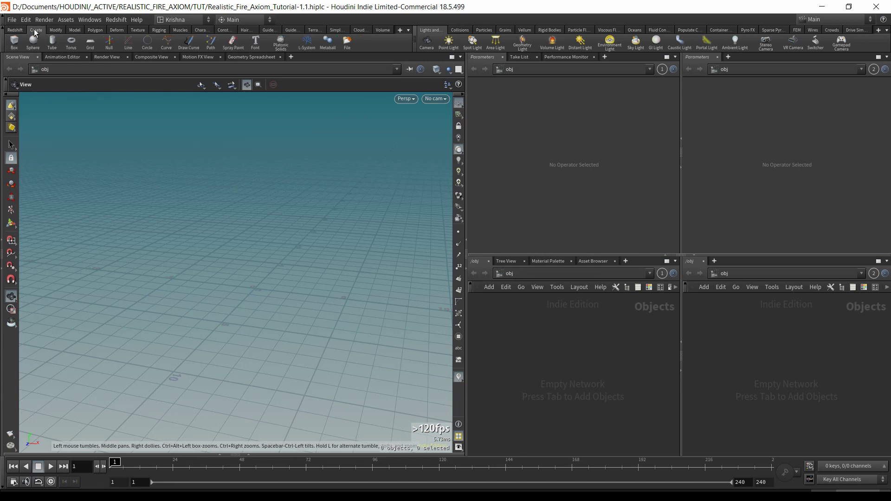
click(15, 44)
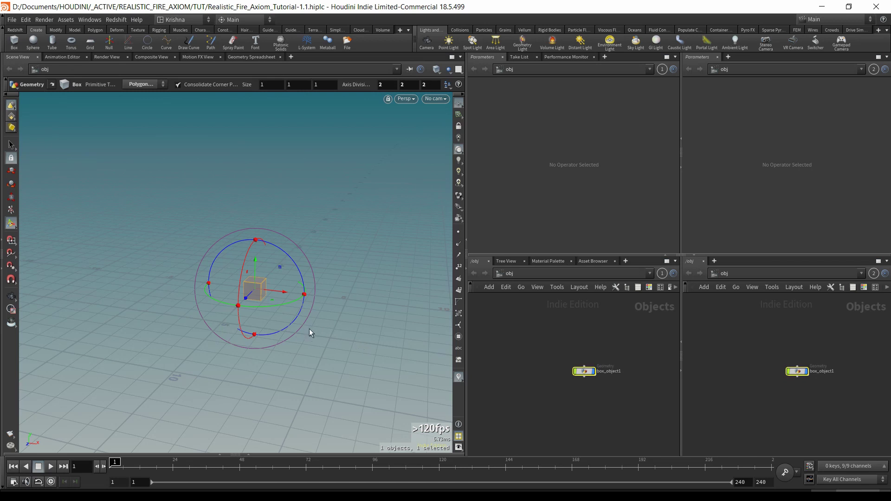
key(Escape)
drag(270, 308, 255, 290)
scroll(254, 291, up, 3)
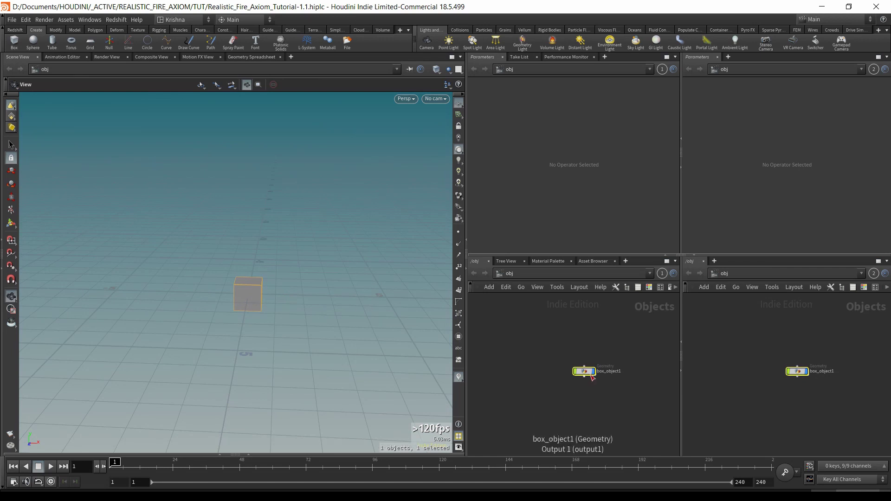
- Rename the box object as axiom_setup
double_click(615, 372)
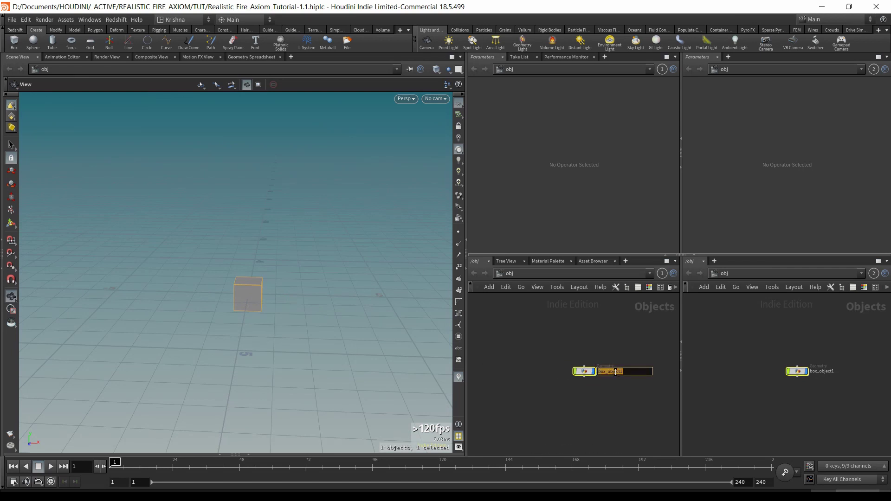
text(axiom_setup)
key(Return)
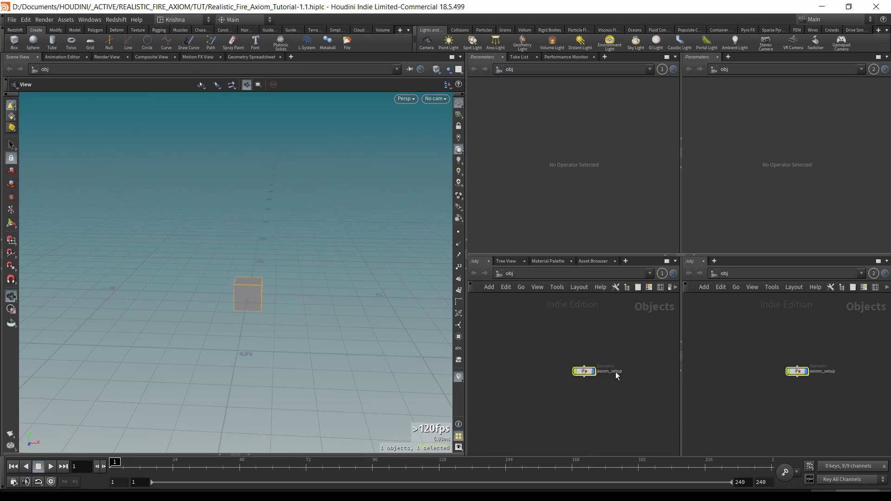
- Go inside axiom_setup and set the box's axis divisions to 20 on all three axes
double_click(585, 371)
drag(576, 384, 576, 354)
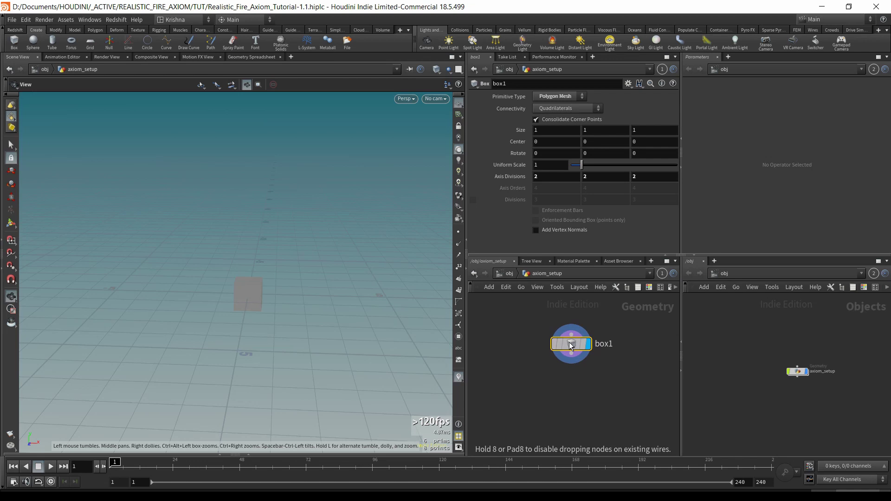
click(565, 177)
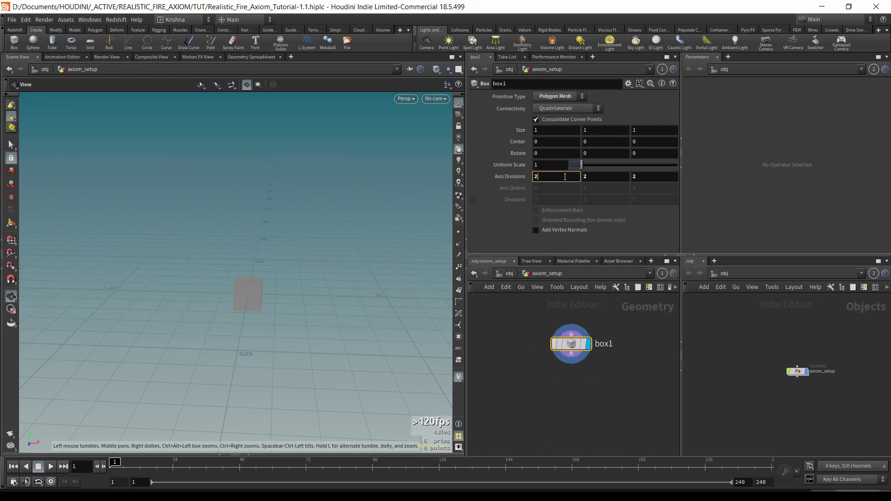
text(0)
key(Tab)
text(0)
key(Tab)
text(0)
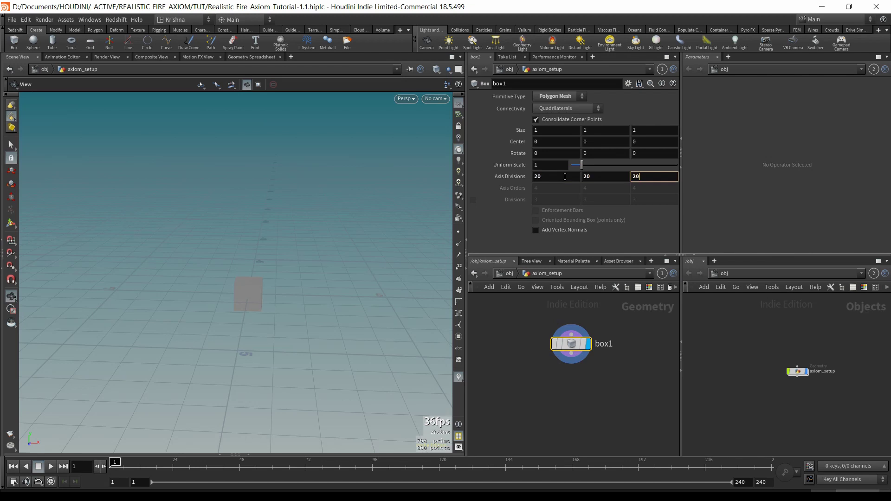
- Commit the box's axis divisions and add a Transform node connected below box1
key(Return)
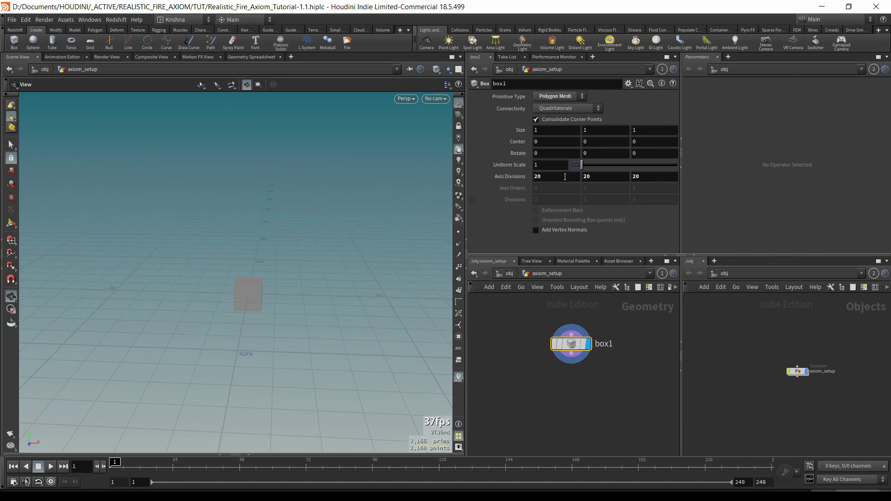
key(Tab)
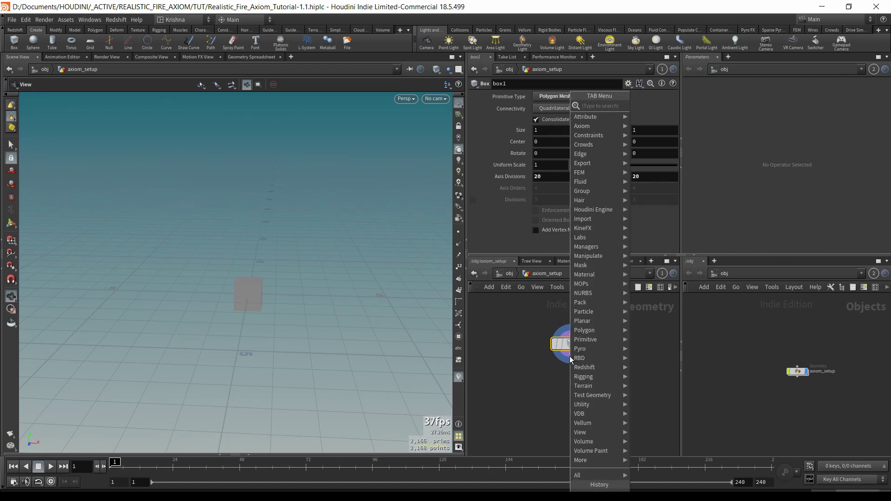
text(transf)
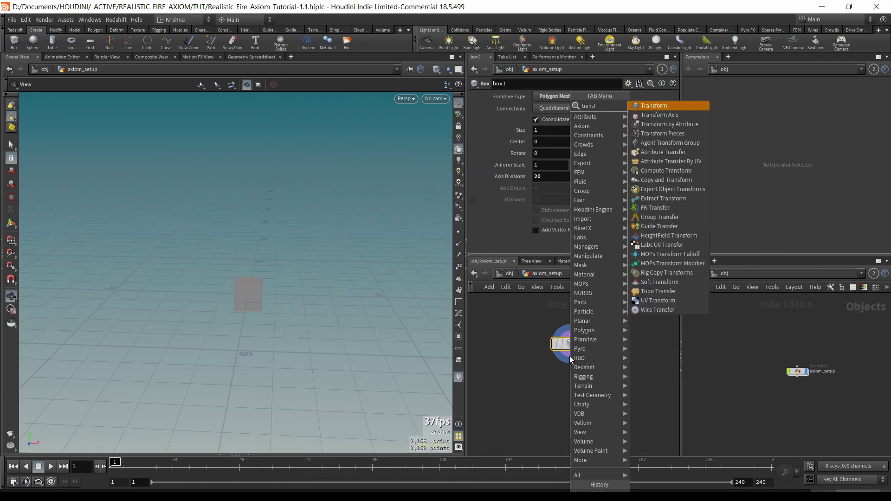
key(Return)
click(572, 382)
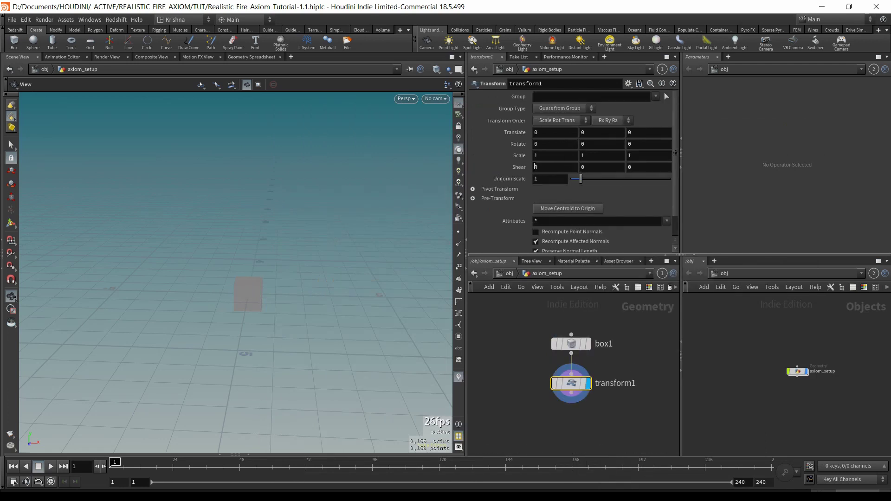
- Flatten the box in the Transform node by setting its scale to 1.4, 0.1 and 0.4 in X, Y and Z
middle_drag(539, 155, 551, 154)
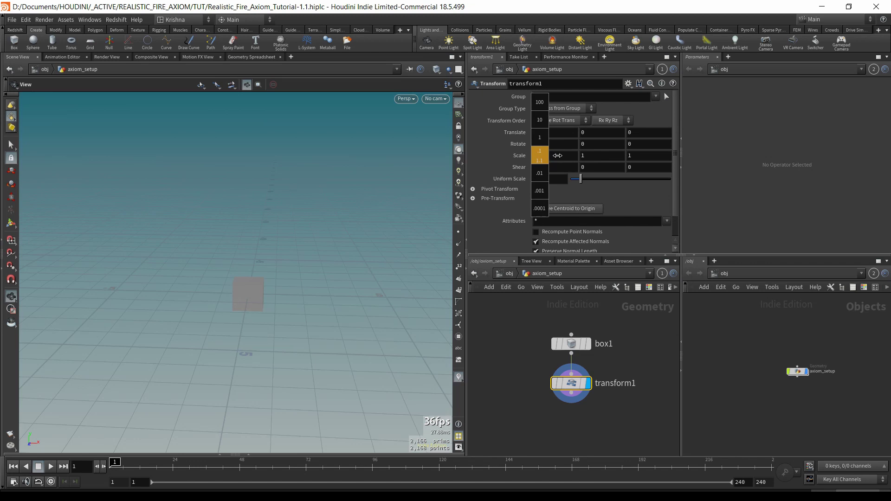
mouse_move(562, 156)
middle_down()
mouse_move(580, 153)
mouse_move(549, 154)
middle_up()
drag(235, 294, 240, 315)
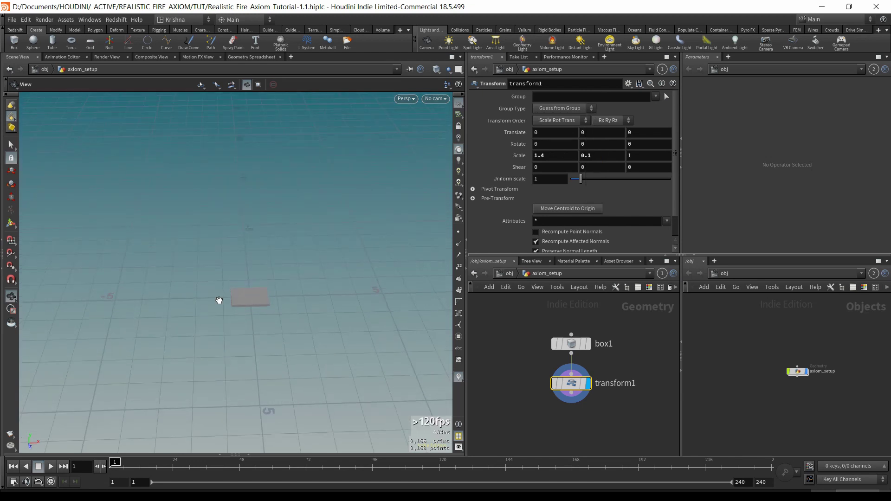
scroll(253, 299, up, 2)
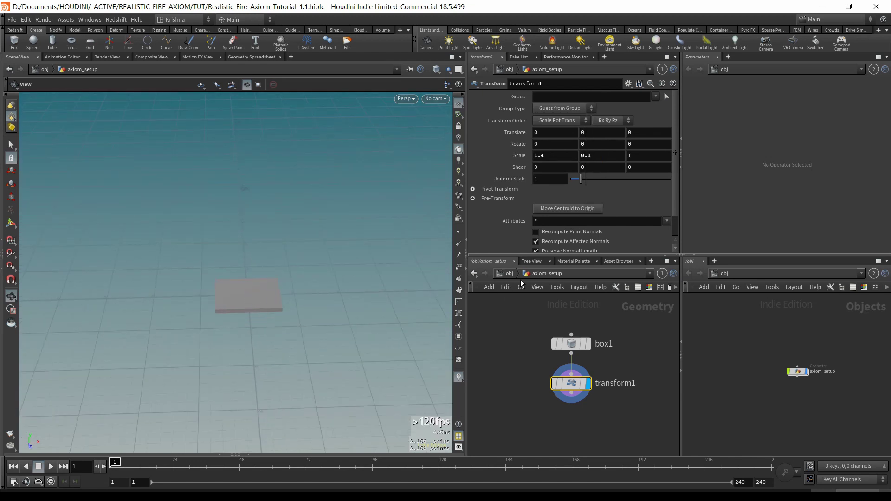
middle_drag(634, 155, 597, 184)
alt+drag(289, 344, 300, 338)
- Link the transform's Y translation to its Y scale by relative reference and halve it with the expression ch("sy")/2
right_click(598, 155)
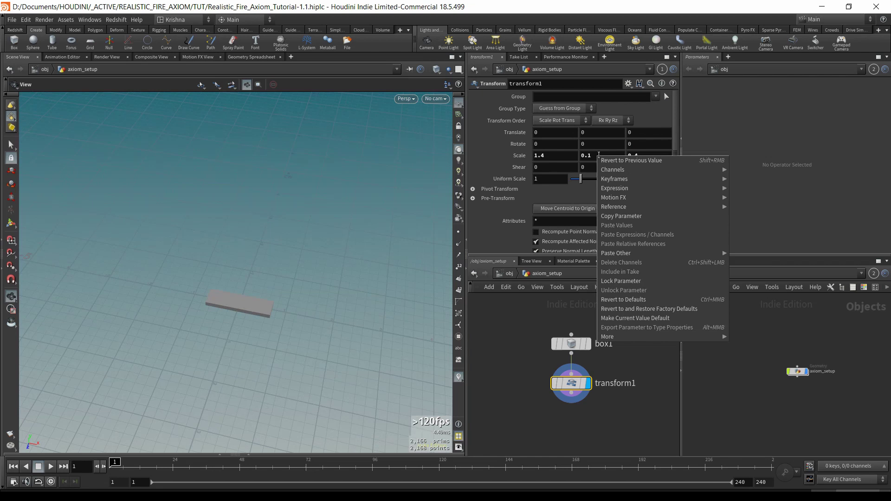
click(628, 215)
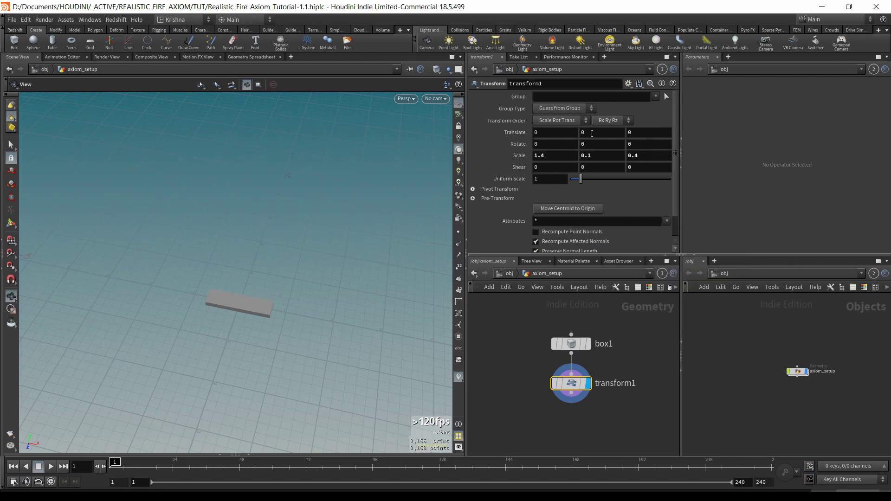
right_click(592, 133)
click(606, 226)
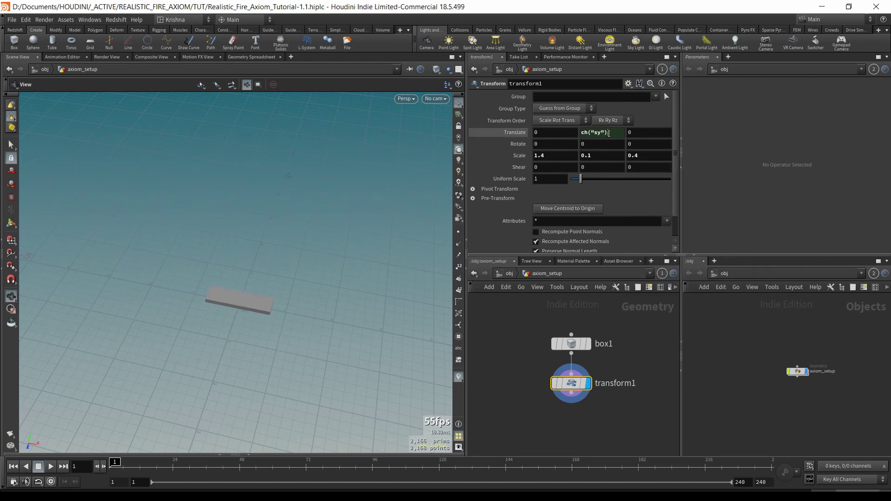
click(608, 133)
text(/2)
key(Return)
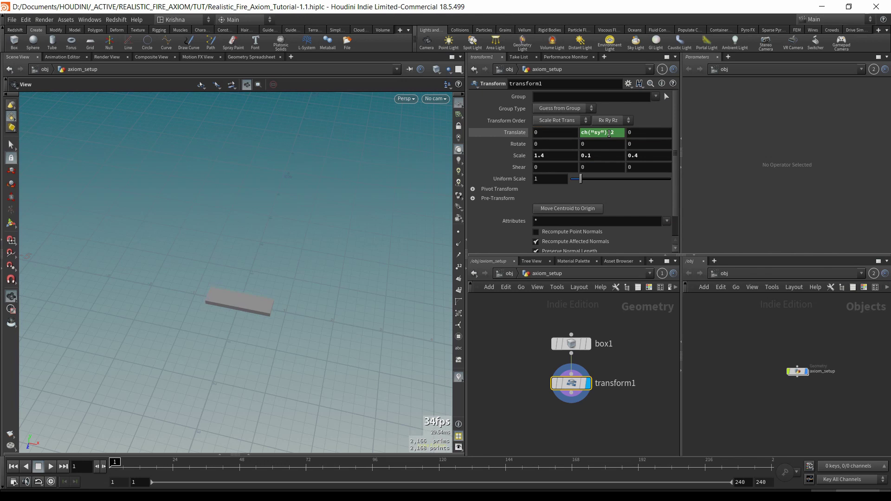
- Set the Transform node's uniform scale to 4
drag(269, 266, 268, 294)
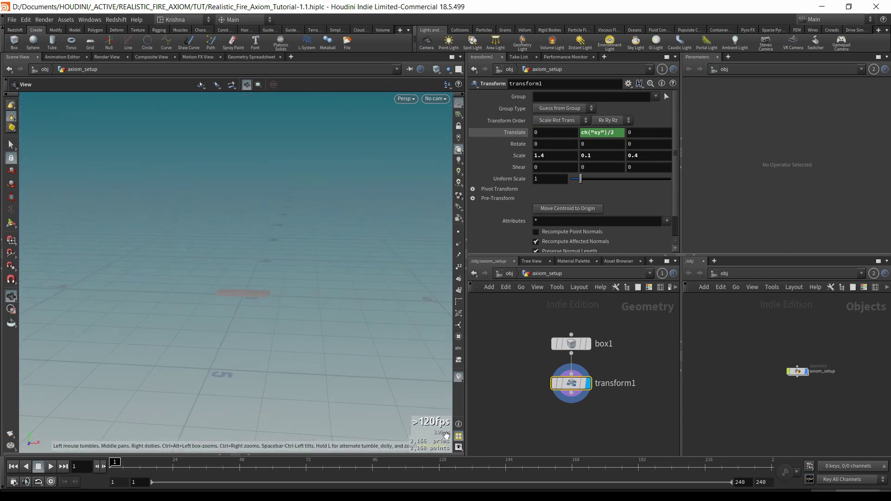
click(541, 181)
text(4)
key(Return)
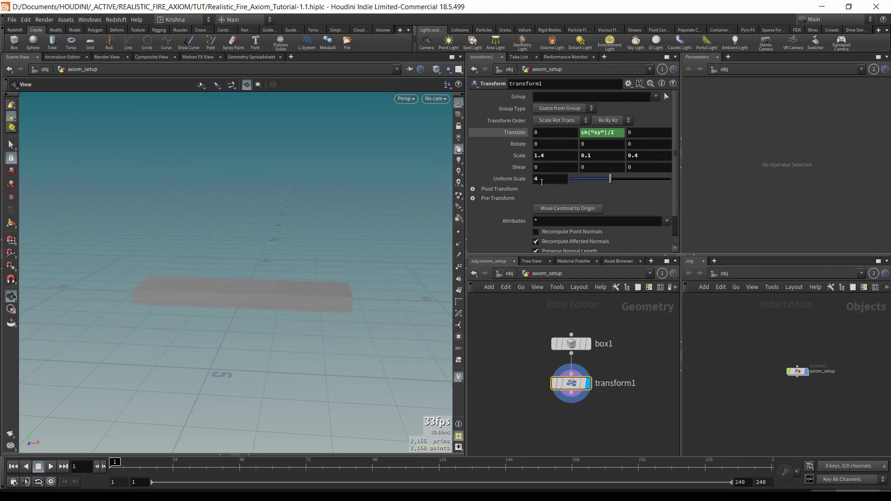
drag(298, 312, 281, 331)
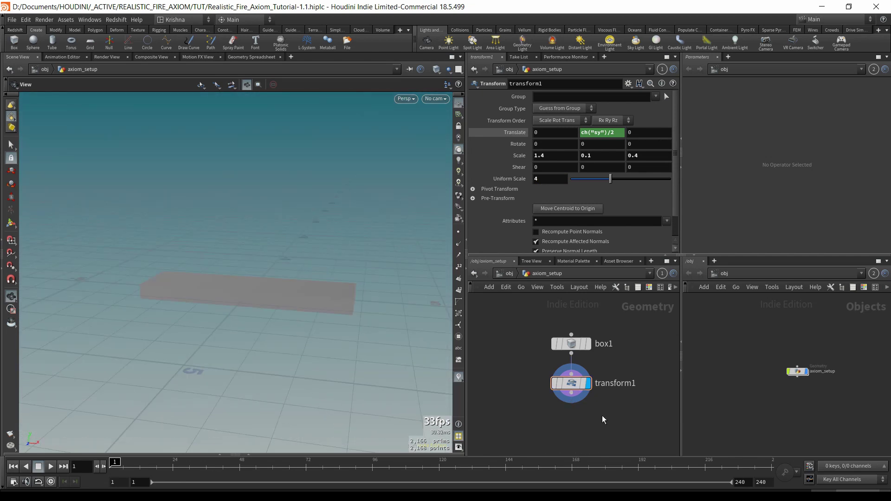
- Add a Null node below transform1 and rename it OUT_GEO
click(570, 395)
text(null)
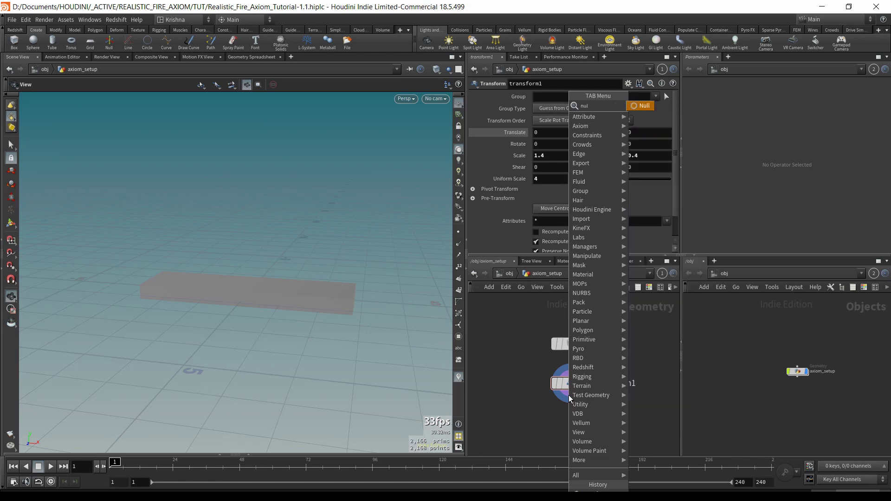
key(Return)
double_click(601, 426)
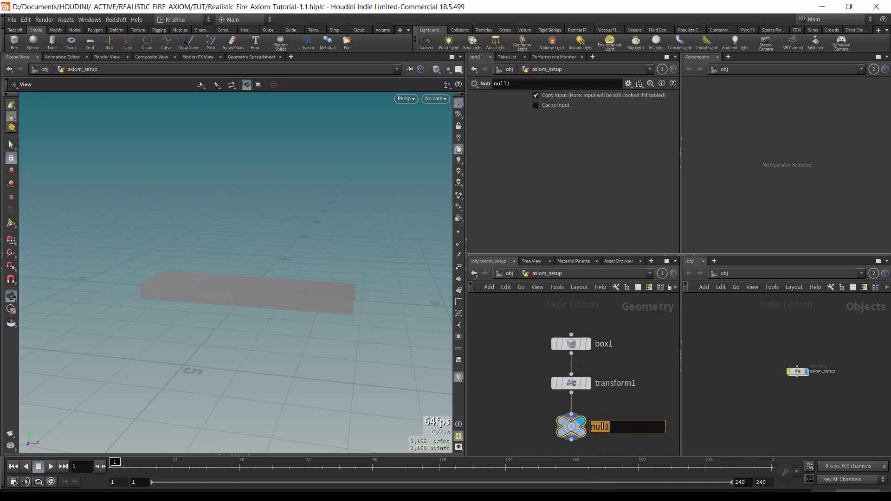
text(OUT_GEO)
key(Return)
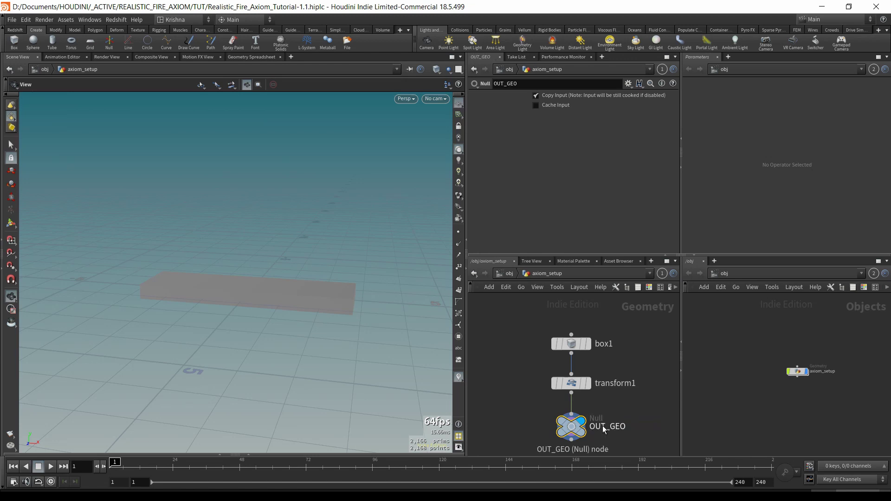
- Add a Scatter node connected below OUT_GEO
scroll(597, 375, down, 3)
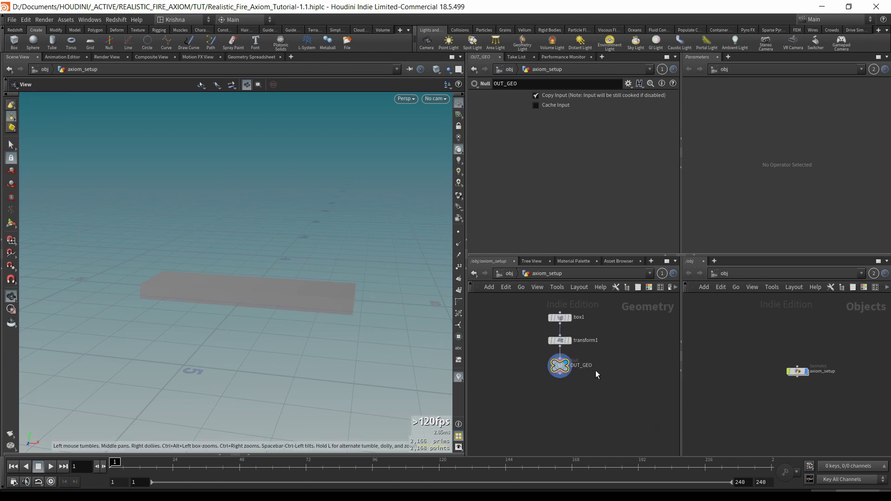
key(Tab)
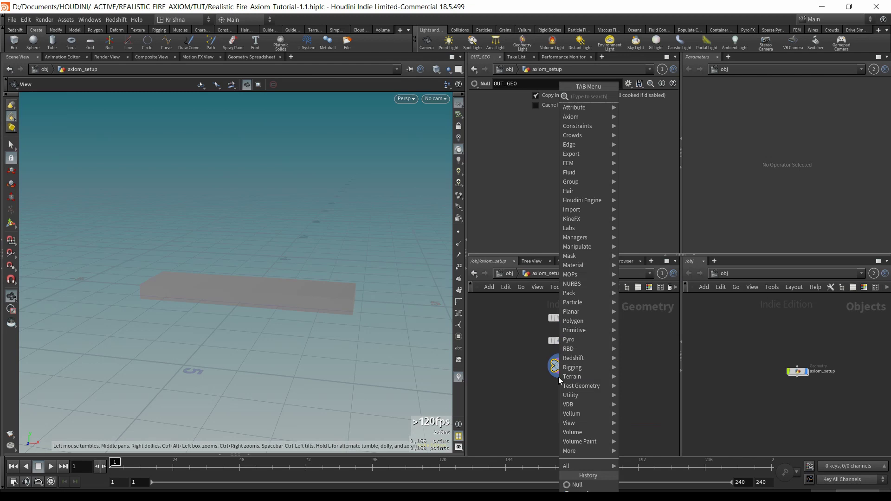
text(scatter)
key(Return)
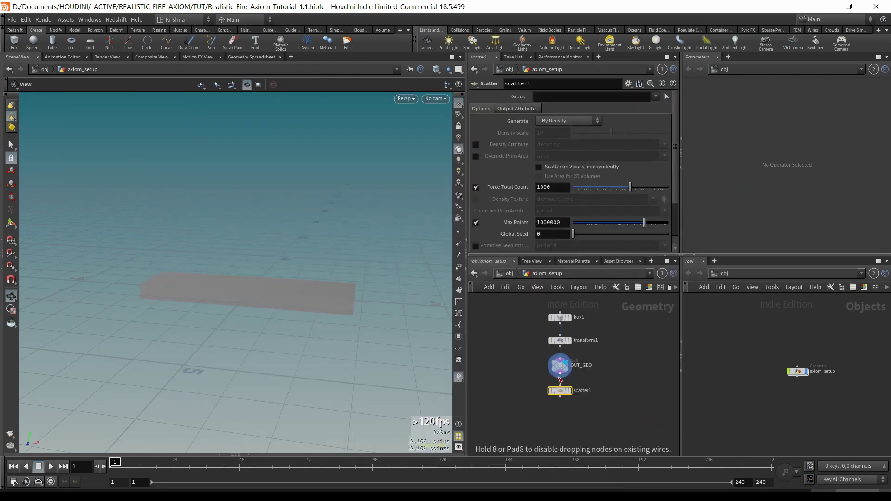
click(560, 380)
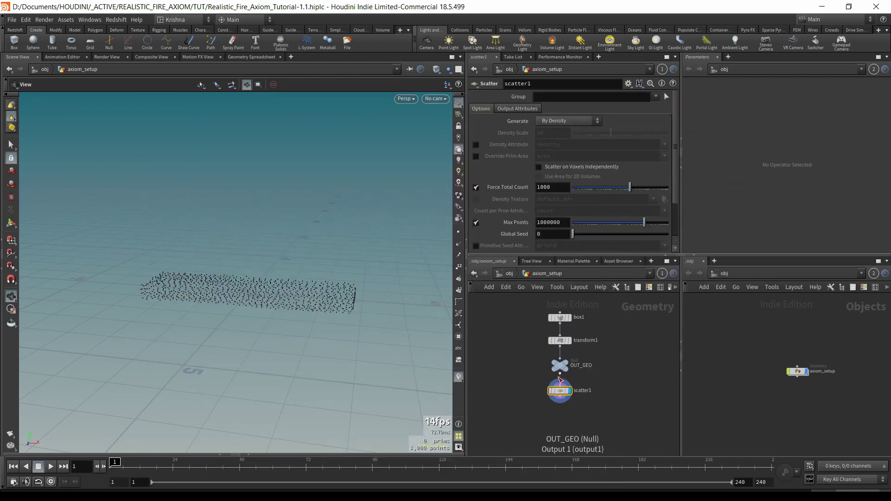
- Set the Scatter node's Force Total Count to 10000 and check the point density on the slab
click(558, 183)
text(10000)
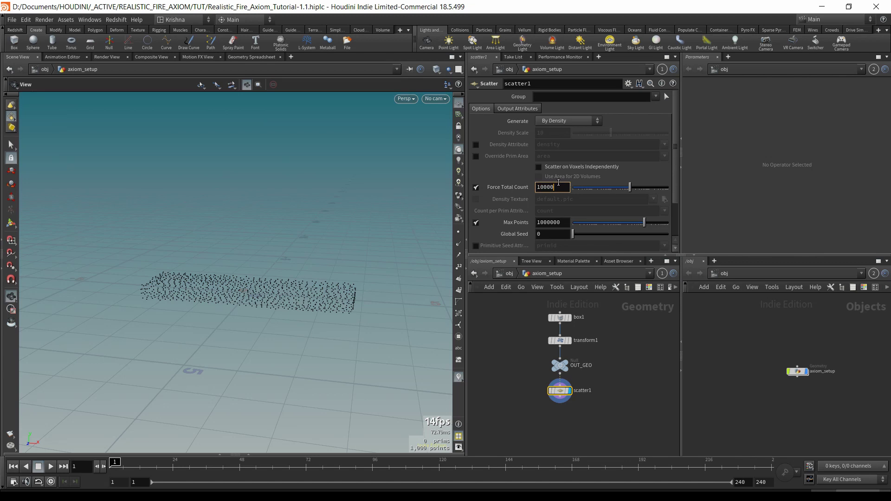
key(Return)
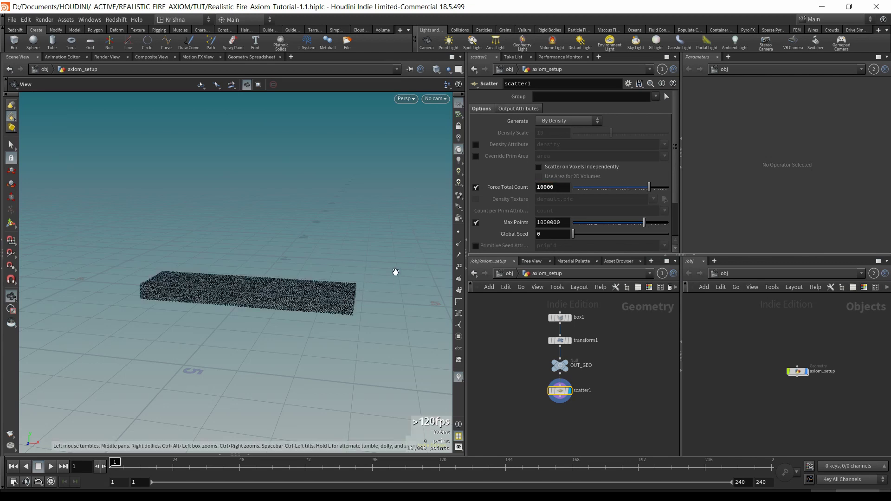
drag(346, 308, 296, 311)
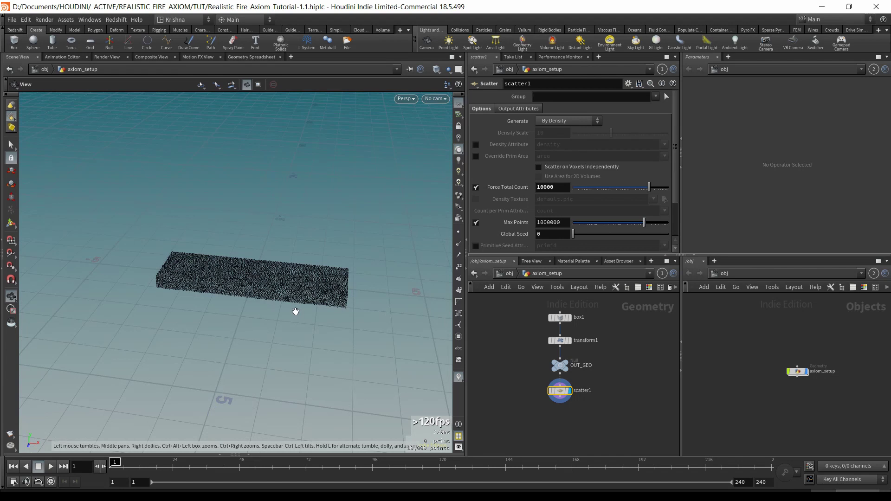
- Add a Pyro Source node connected below scatter1
key(Tab)
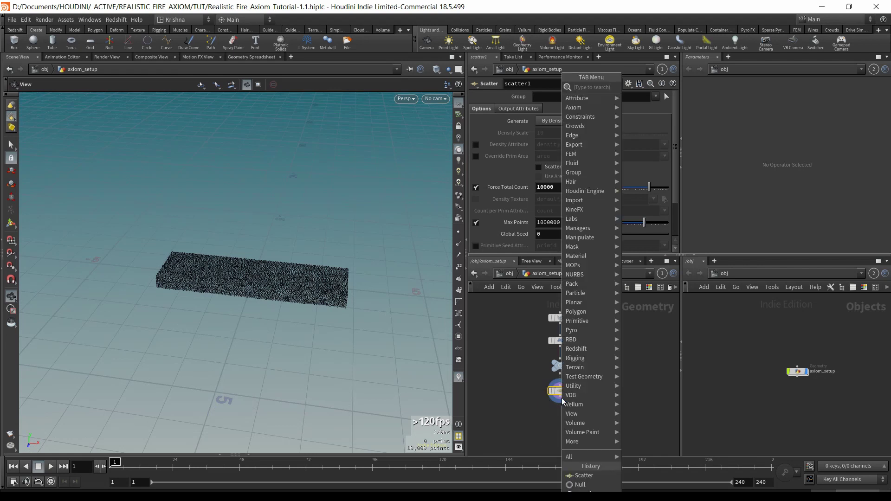
text(pyro)
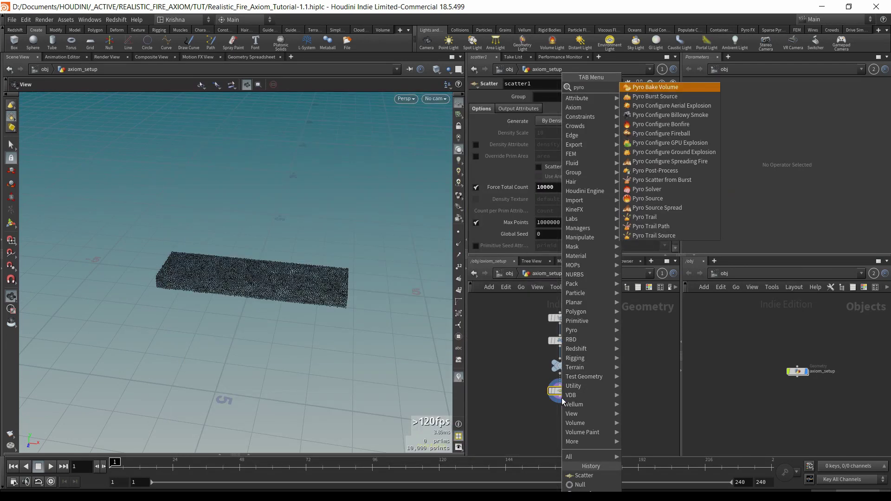
text( so)
key(Down)
key(Return)
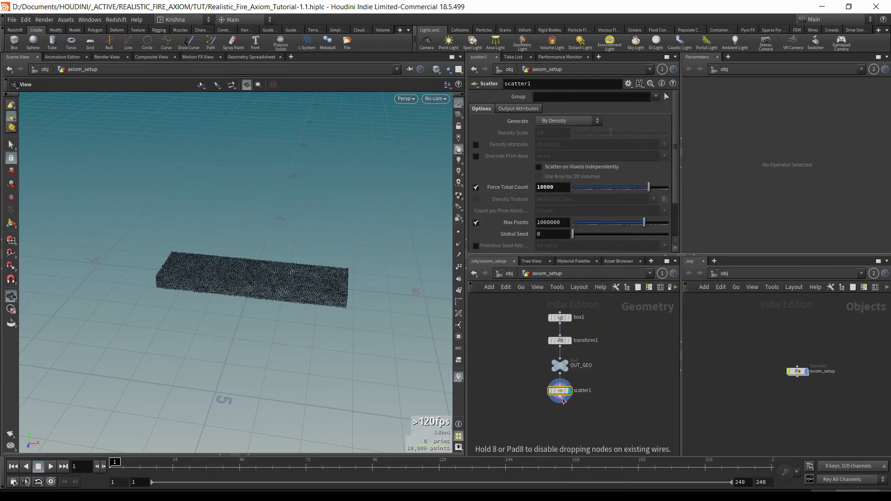
click(562, 400)
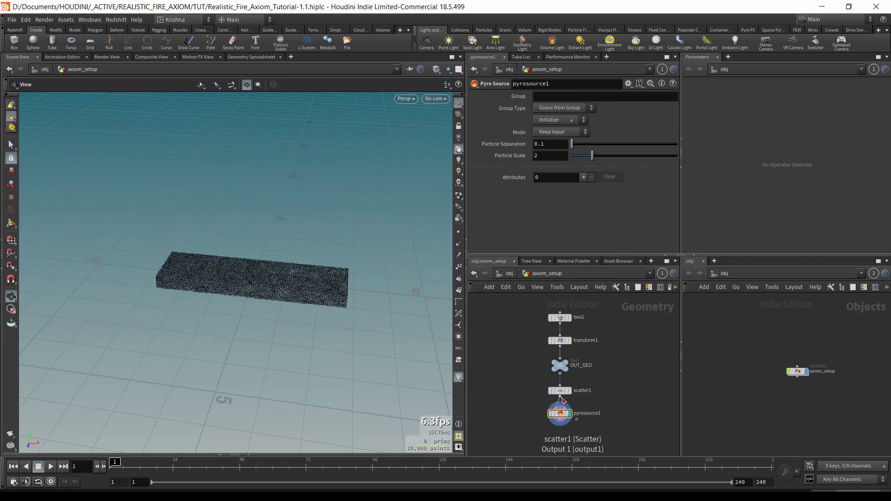
- Initialize the Pyro Source with the Source Fuel preset and add a third attribute set to Velocity
click(575, 120)
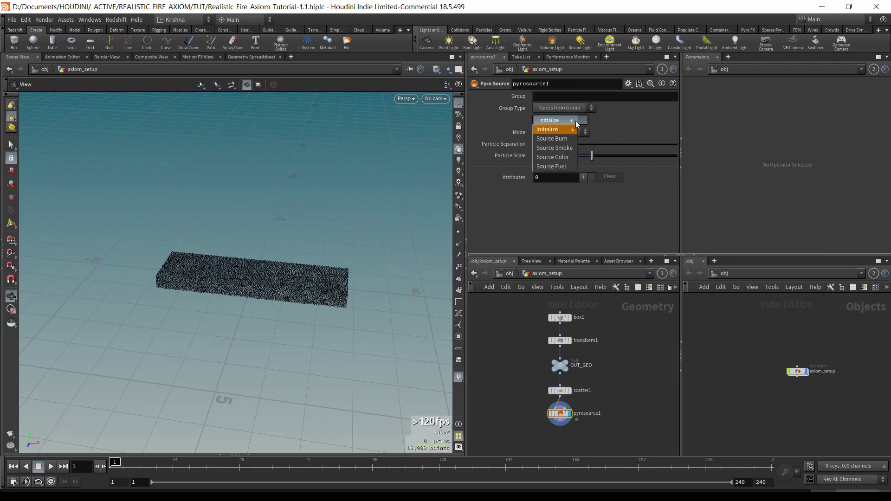
click(561, 166)
scroll(532, 209, down, 2)
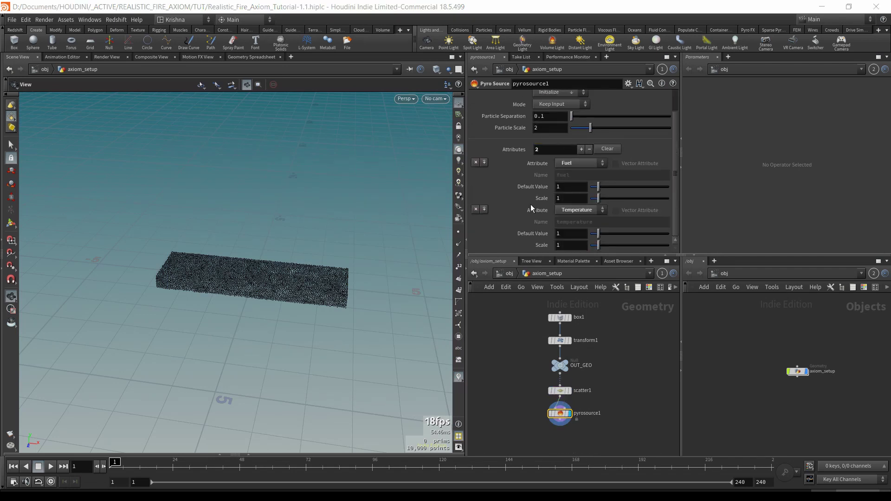
click(581, 149)
scroll(580, 153, down, 3)
click(569, 210)
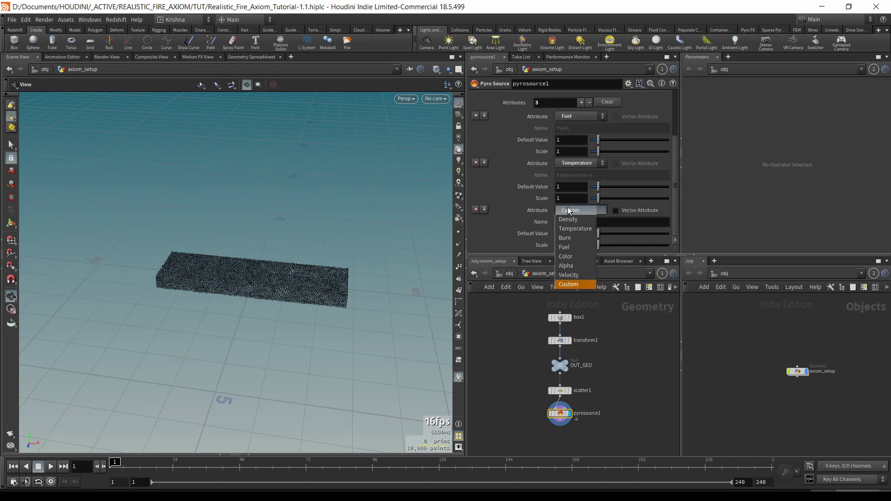
click(569, 274)
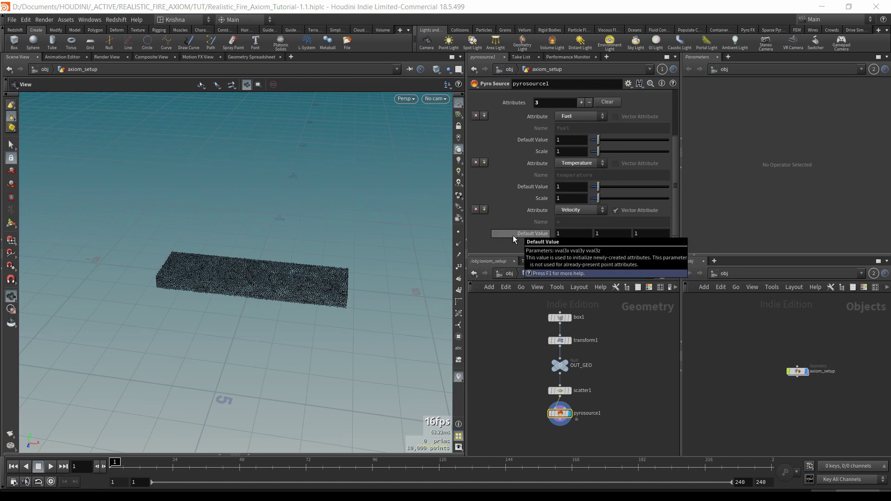
- Set the Pyro Source's Particle Separation to 0.02
scroll(506, 227, up, 4)
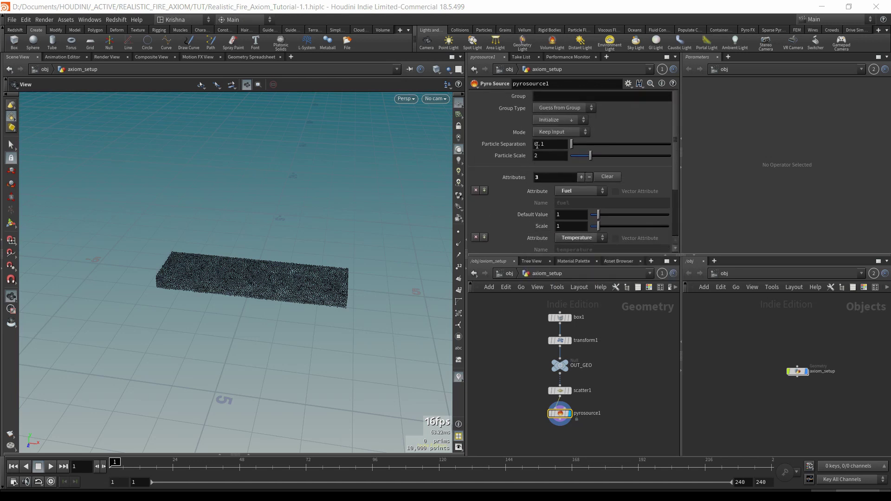
drag(537, 145, 544, 145)
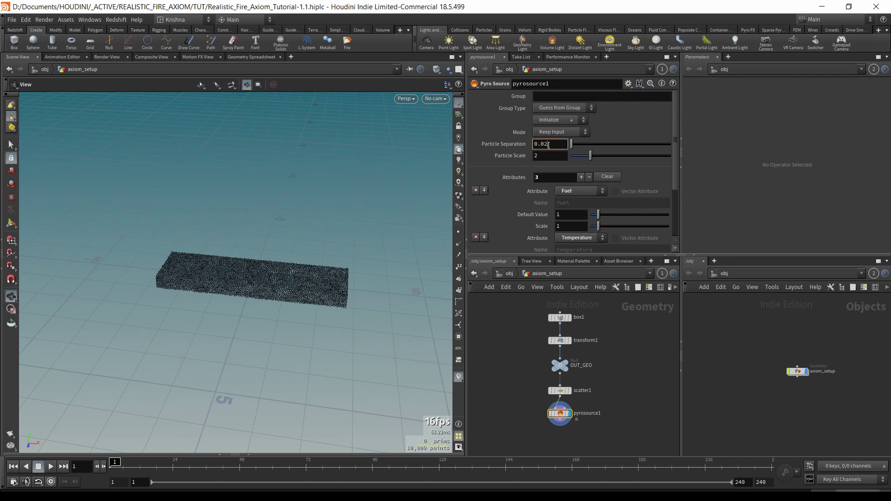
key(Return)
key(Tab)
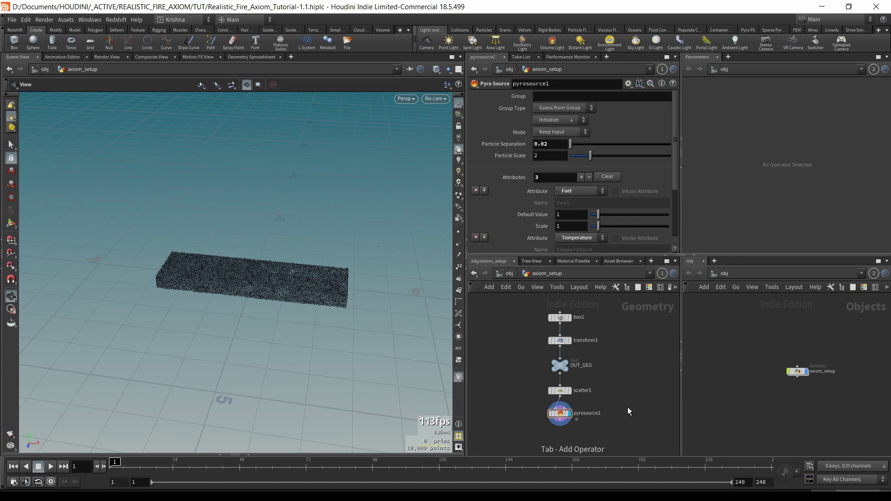
- Add a Sphere node beside the source chain and a Copy to Points node fed by the sphere
key(Return)
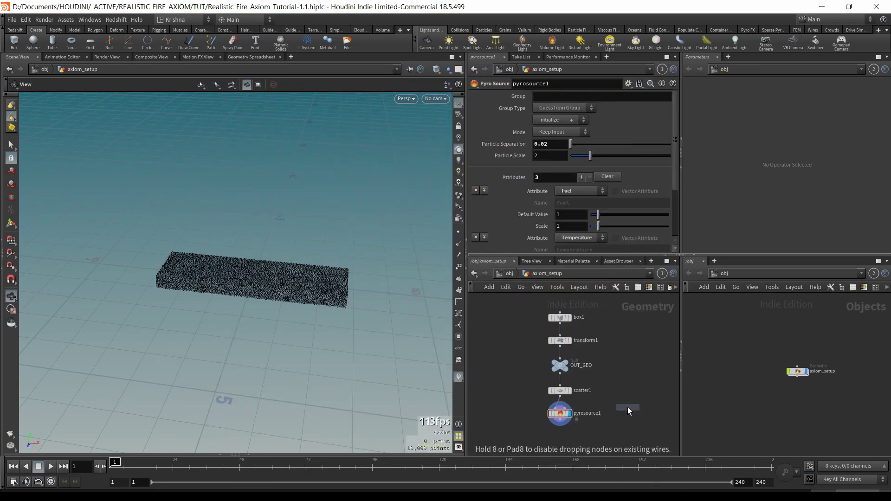
click(629, 393)
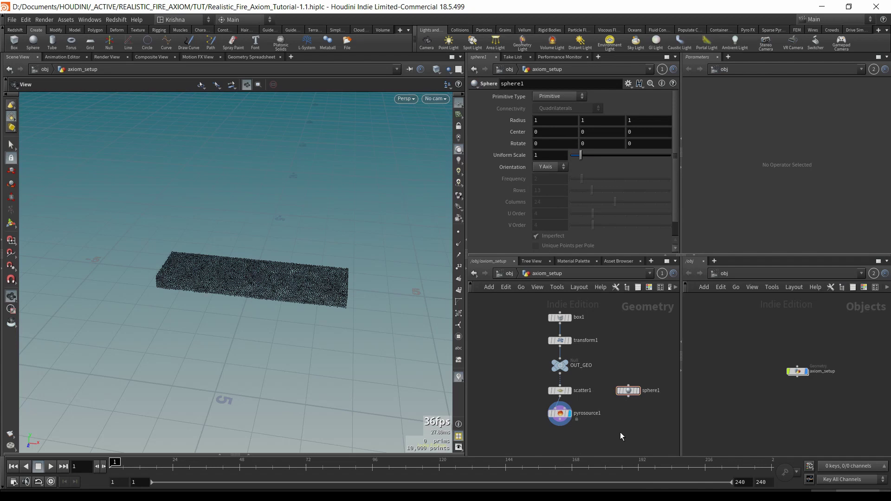
key(Tab)
text(copy to po)
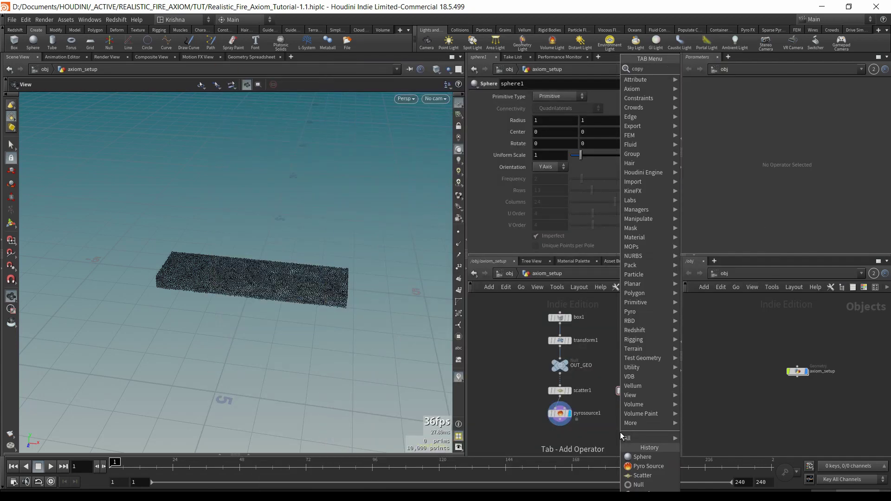
key(Return)
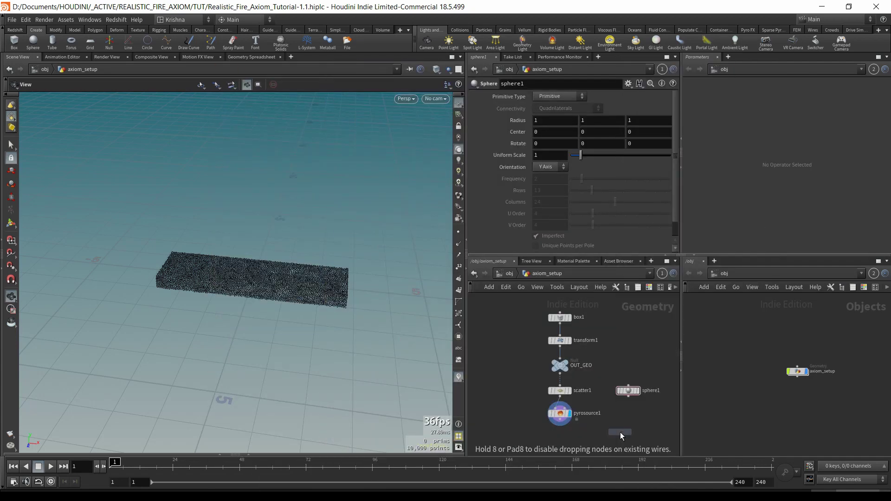
click(620, 432)
click(629, 395)
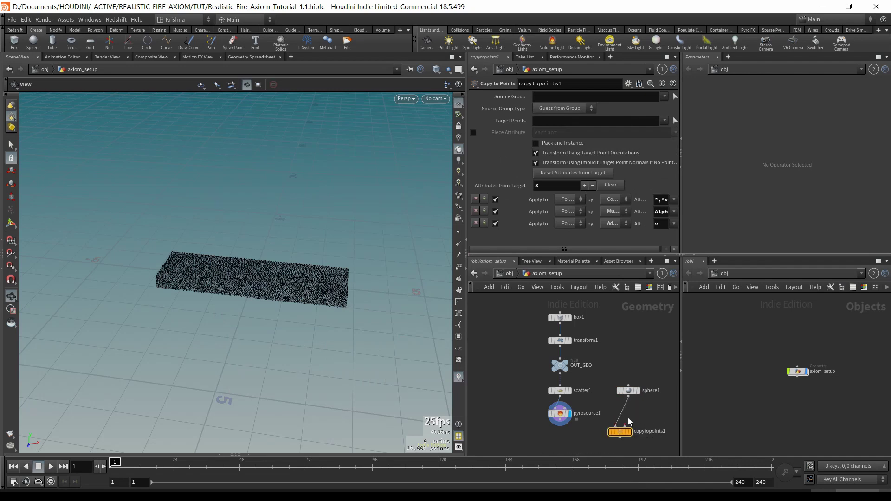
- Connect pyrosource1 to the target points input of Copy to Points and inspect the spheres copied over the slab
click(625, 425)
click(616, 426)
click(570, 433)
click(628, 432)
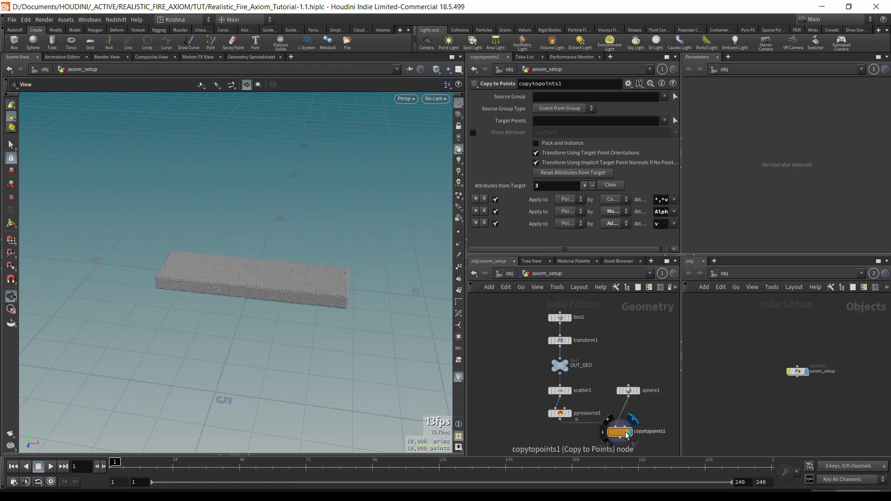
scroll(312, 292, up, 10)
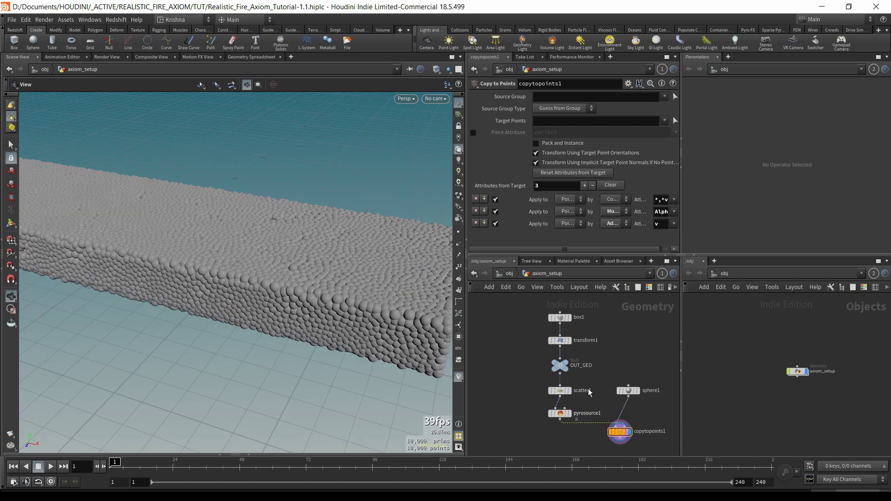
- Set the Pyro Source's Particle Separation to 0.1
click(560, 413)
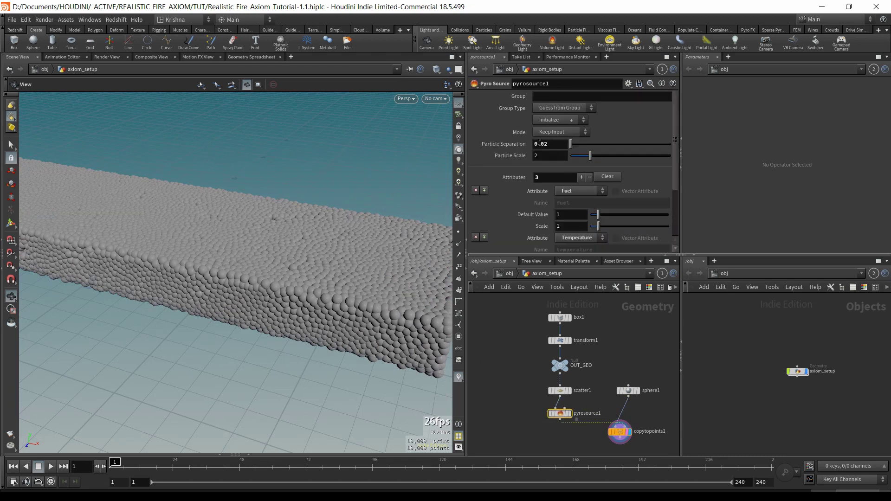
drag(540, 143, 552, 143)
text(1)
key(Return)
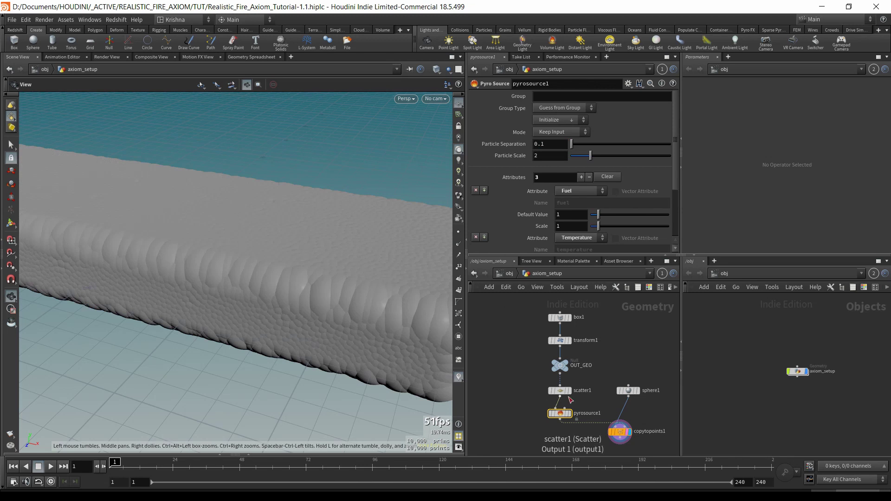
- Display transform1 with the copied spheres as a template overlay to compare the particle size with the slab
click(570, 317)
drag(247, 302, 219, 270)
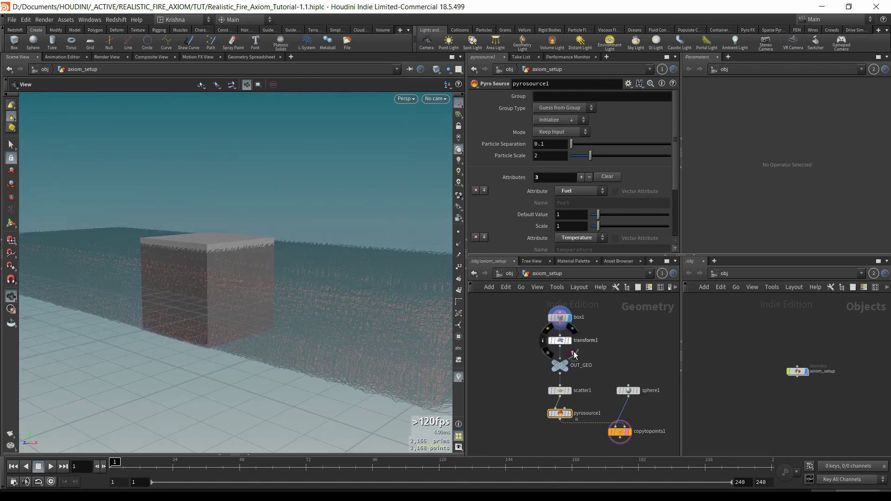
click(574, 355)
drag(234, 329, 233, 296)
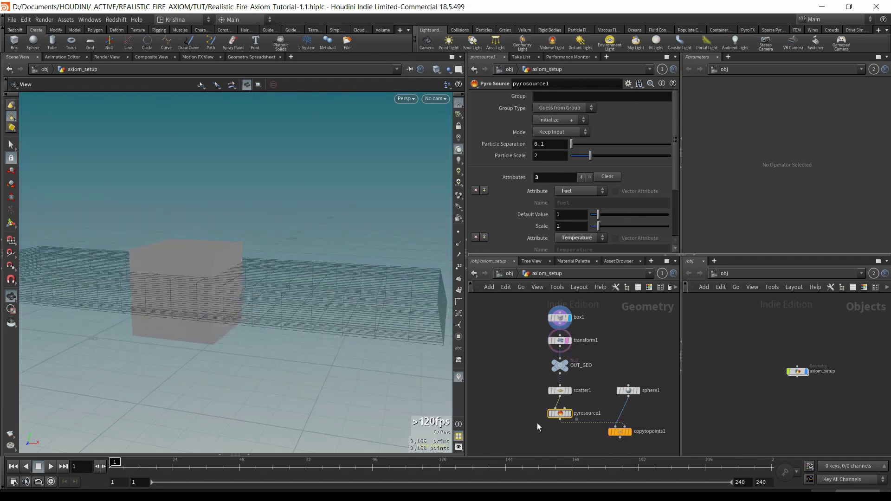
click(570, 344)
click(633, 446)
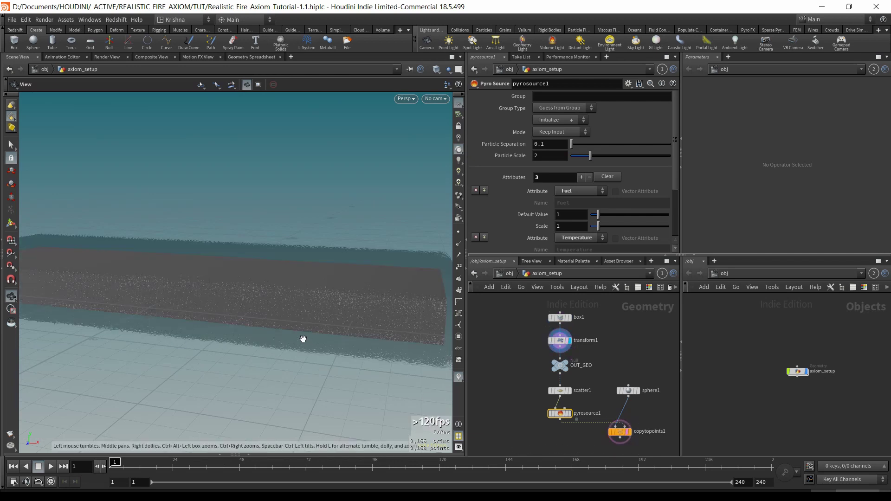
mouse_move(303, 338)
mouse_down()
mouse_move(255, 326)
mouse_move(255, 334)
mouse_move(215, 294)
mouse_move(220, 375)
mouse_move(242, 338)
mouse_move(286, 340)
mouse_up()
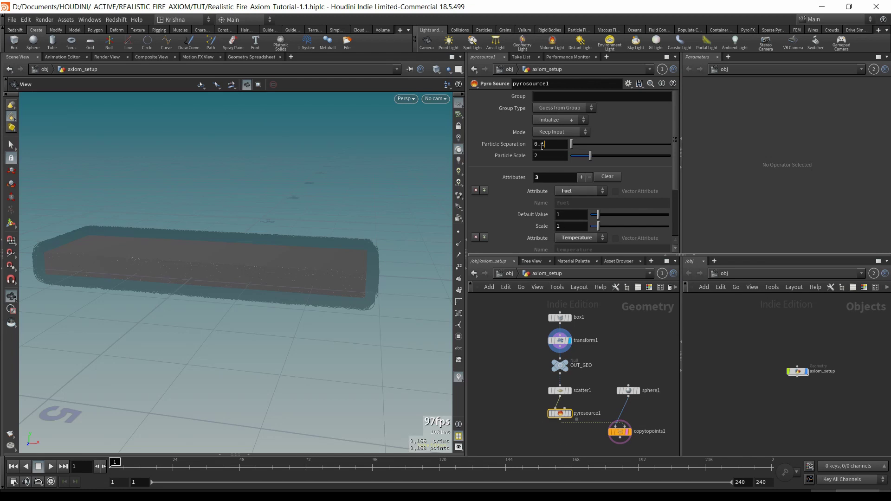
- Set the Pyro Source's Particle Separation back to 0.02 and compare the sphere overlay with the slab
click(546, 145)
text(0.02)
key(Return)
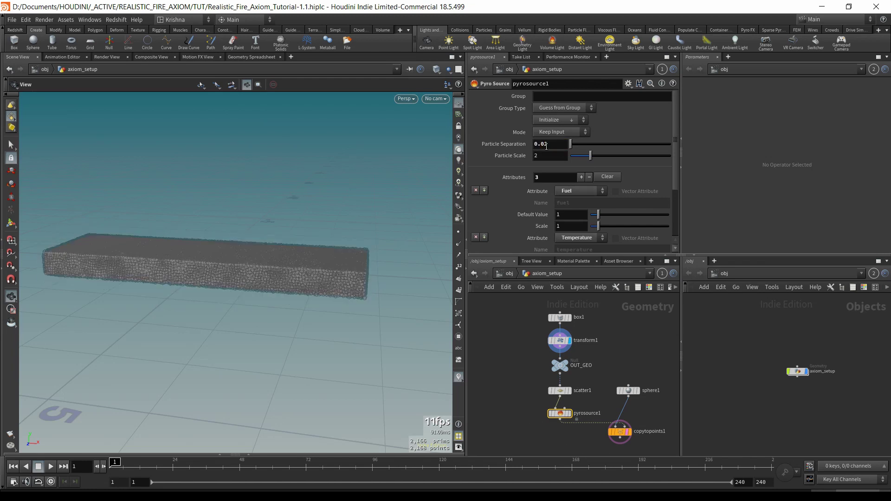
mouse_move(299, 285)
mouse_down()
mouse_move(258, 294)
mouse_move(192, 287)
mouse_move(302, 298)
mouse_up()
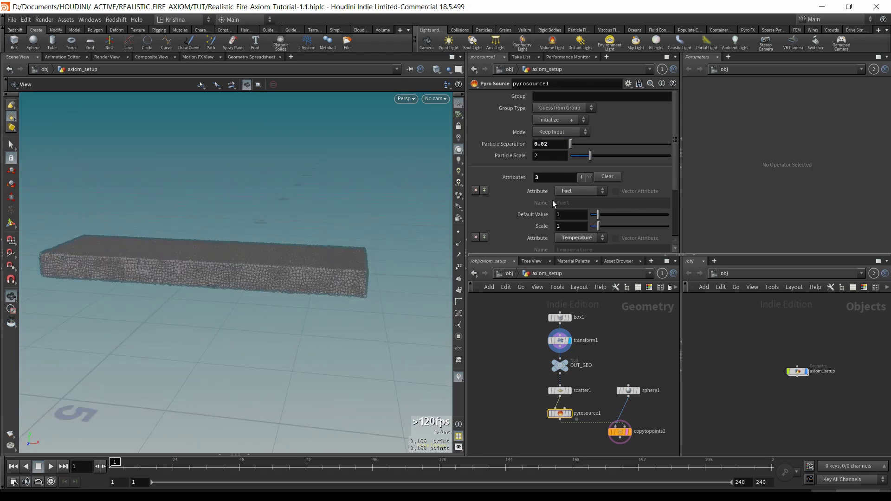
- Delete the Sphere and Copy to Points nodes, display pyrosource1 and review its attributes
drag(600, 452, 645, 384)
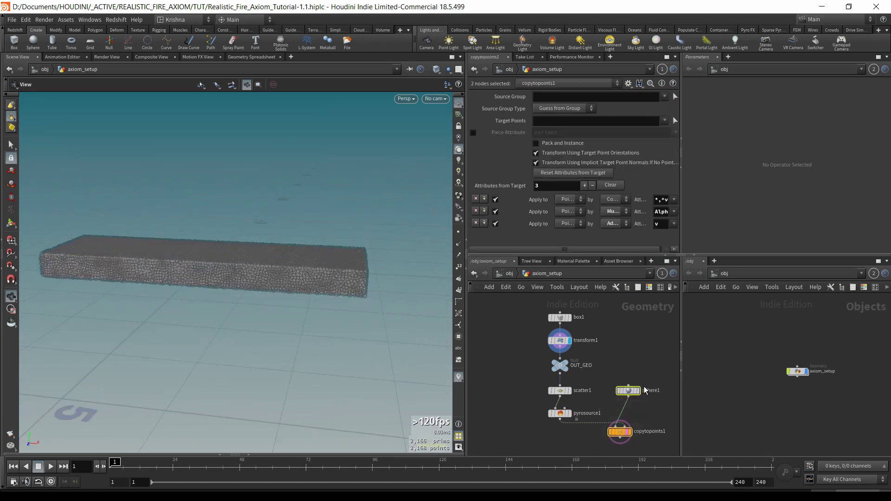
key(Delete)
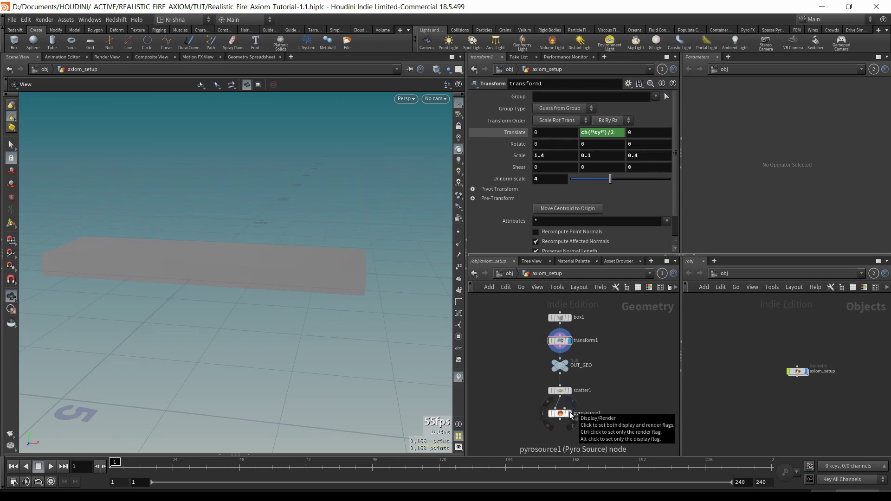
click(569, 413)
click(563, 417)
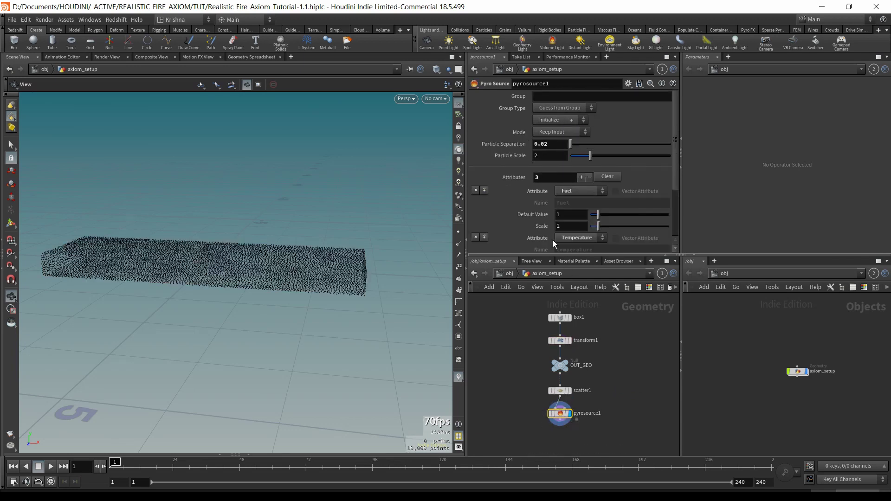
scroll(522, 206, down, 3)
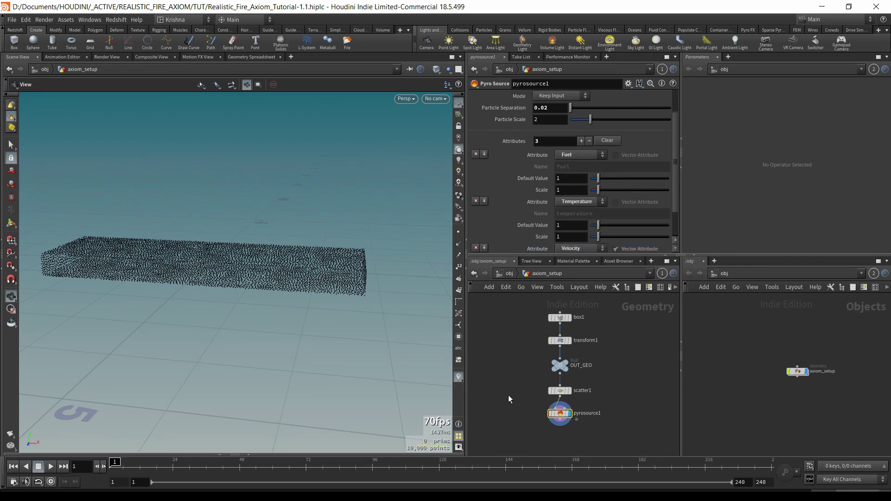
- Add an Attribute Noise node below pyrosource1
key(Tab)
text(ad)
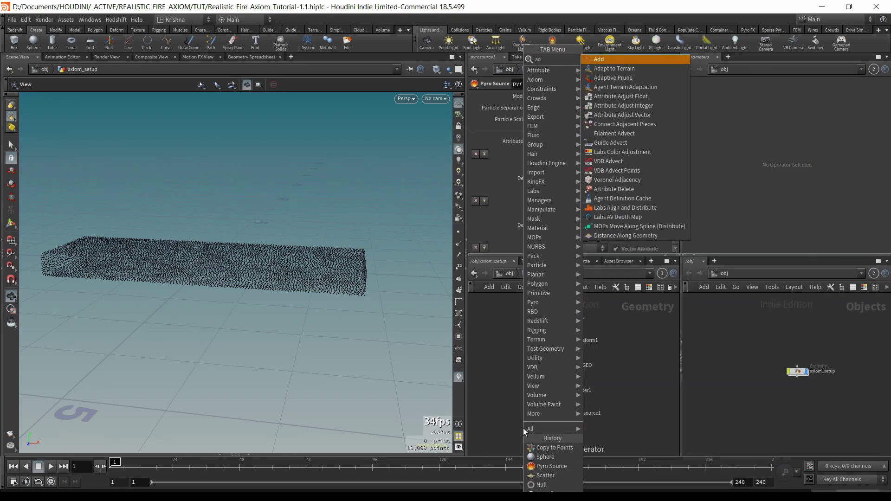
text(dn)
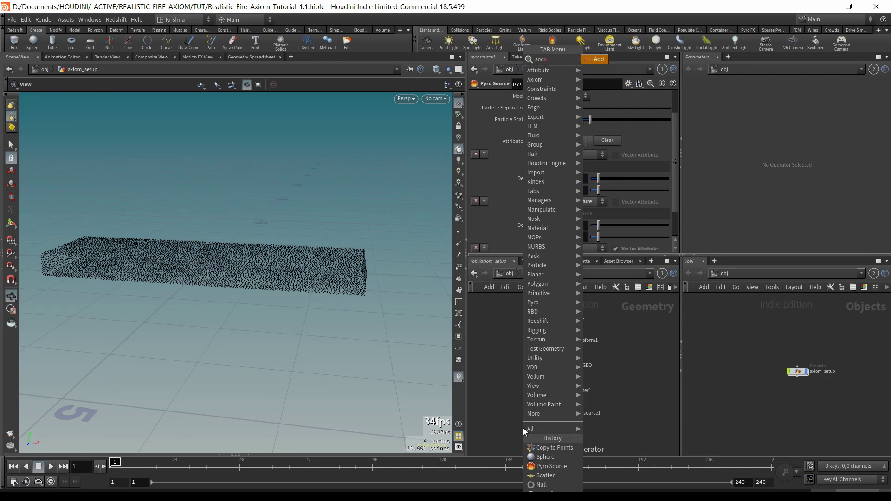
key(BackSpace)
key(BackSpace)
key(BackSpace)
key(BackSpace)
text(attribute noise)
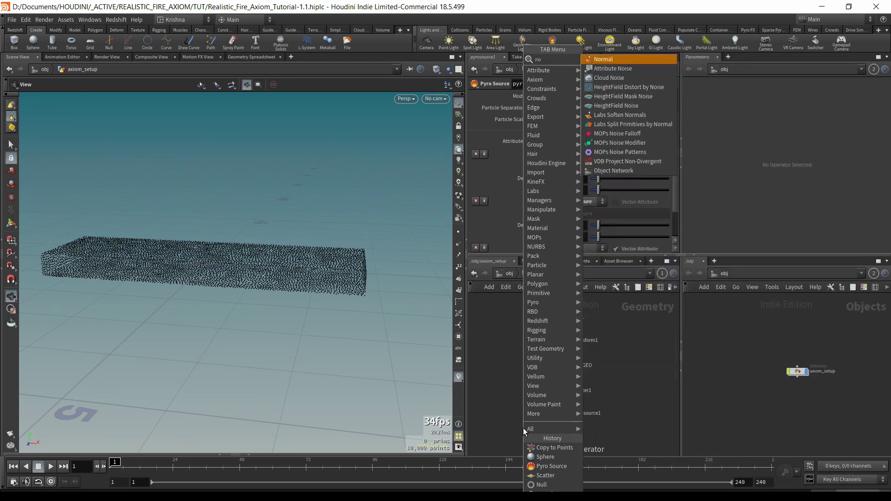
key(Return)
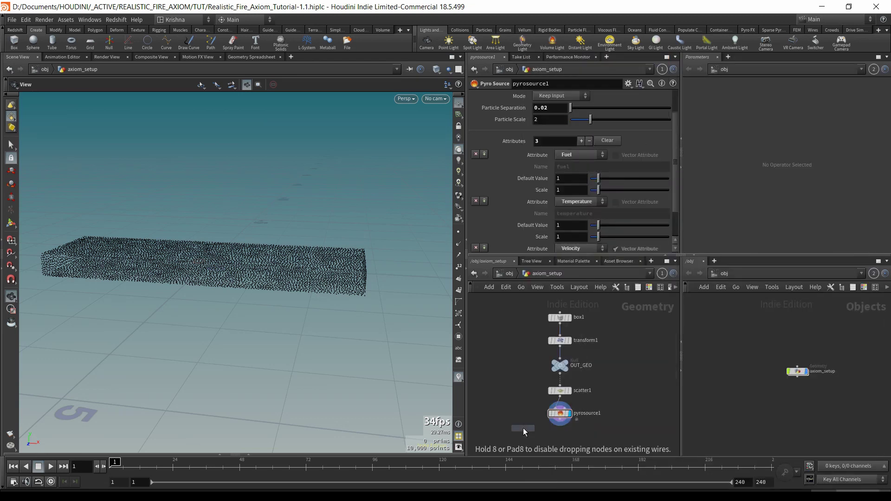
click(525, 429)
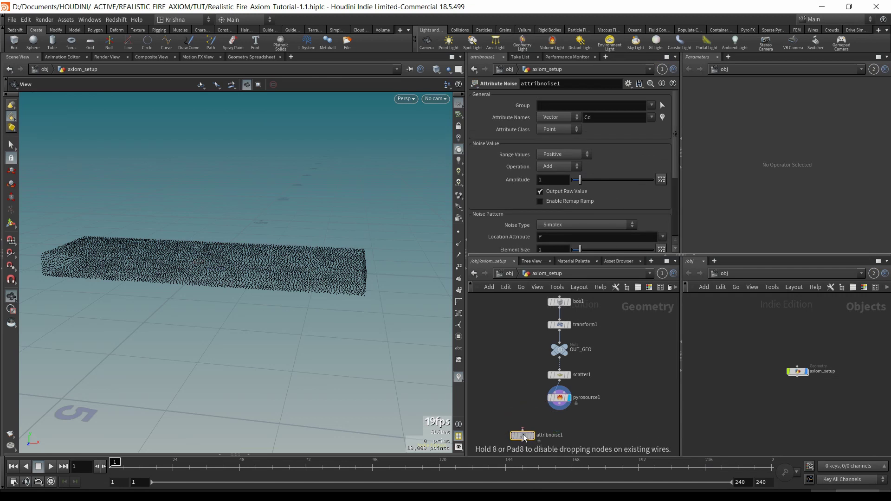
- Connect the Attribute Noise node to pyrosource1's output, display it and look through its settings
drag(523, 430, 559, 409)
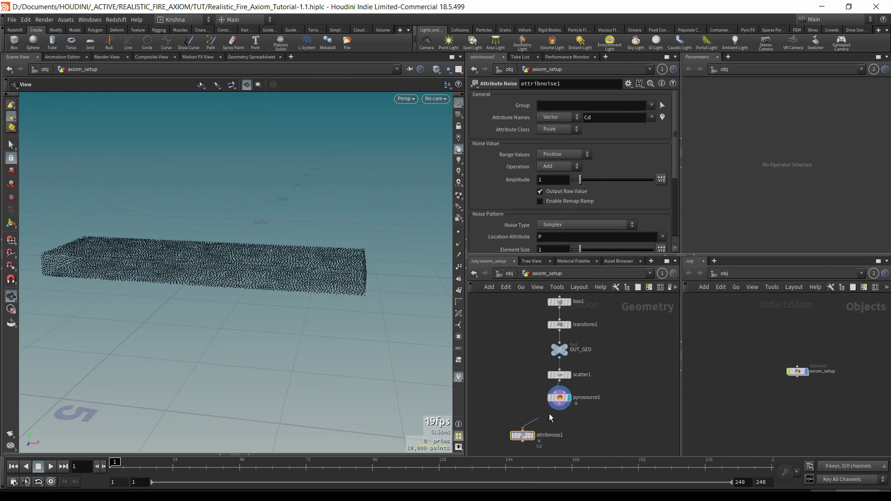
click(535, 436)
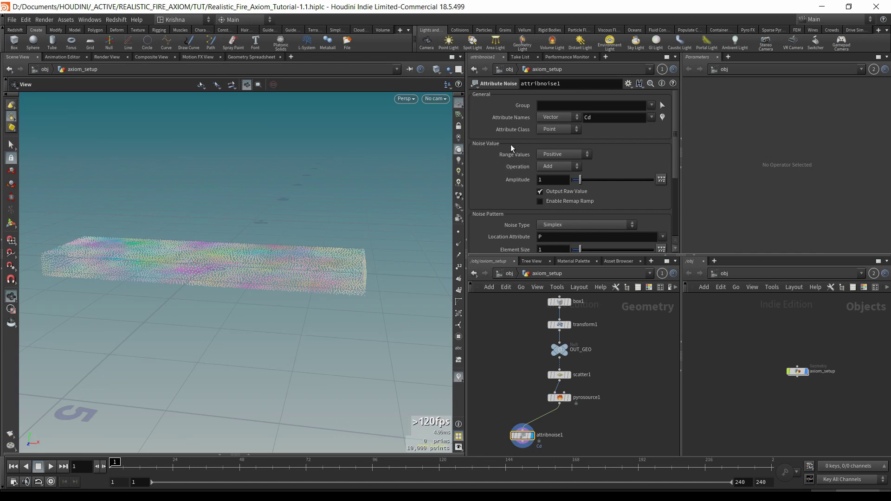
scroll(509, 158, down, 3)
scroll(508, 175, up, 3)
- Create a sphere object at the origin beside axiom_setup at object level
mouse_move(742, 354)
mouse_down()
mouse_move(796, 381)
mouse_move(734, 339)
mouse_up()
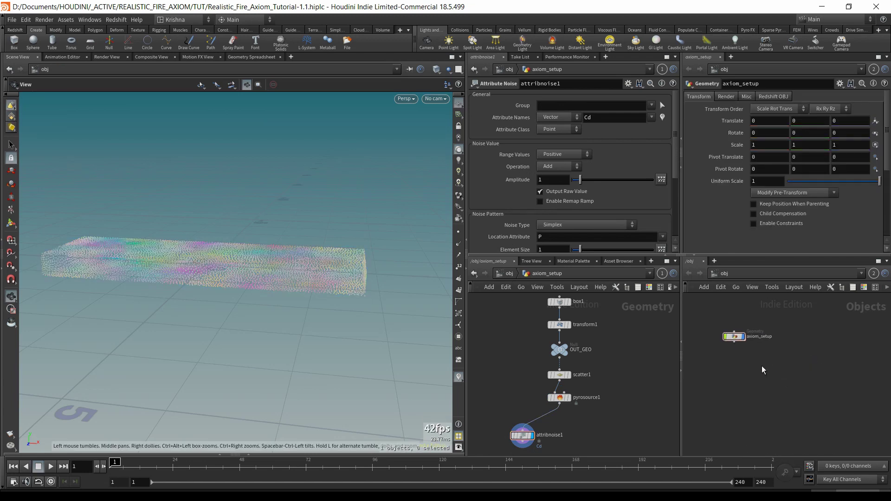
click(583, 430)
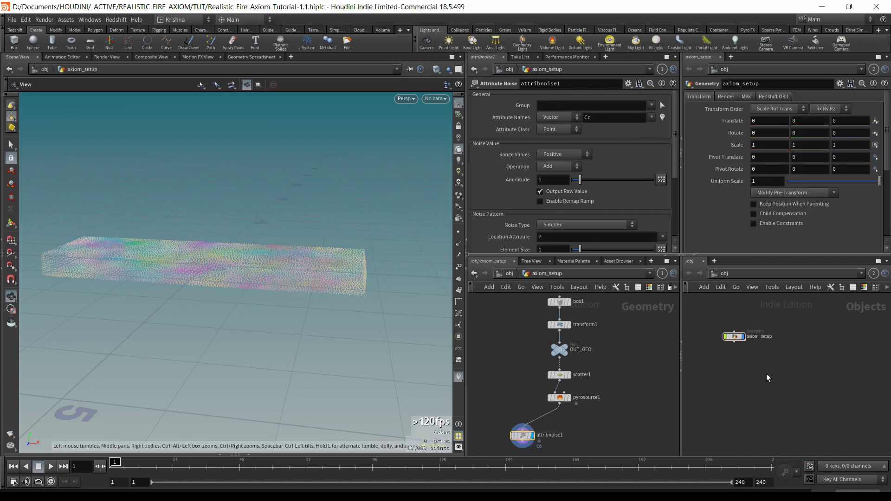
key(Tab)
text(geo)
key(Return)
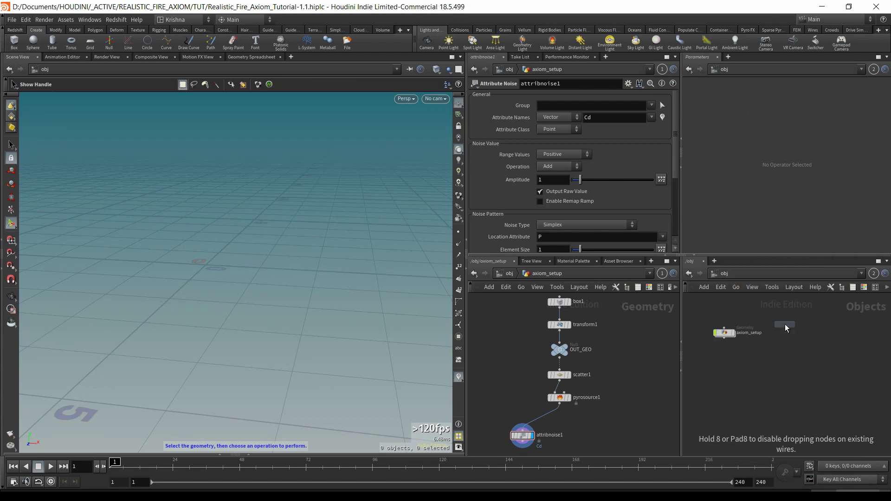
click(783, 330)
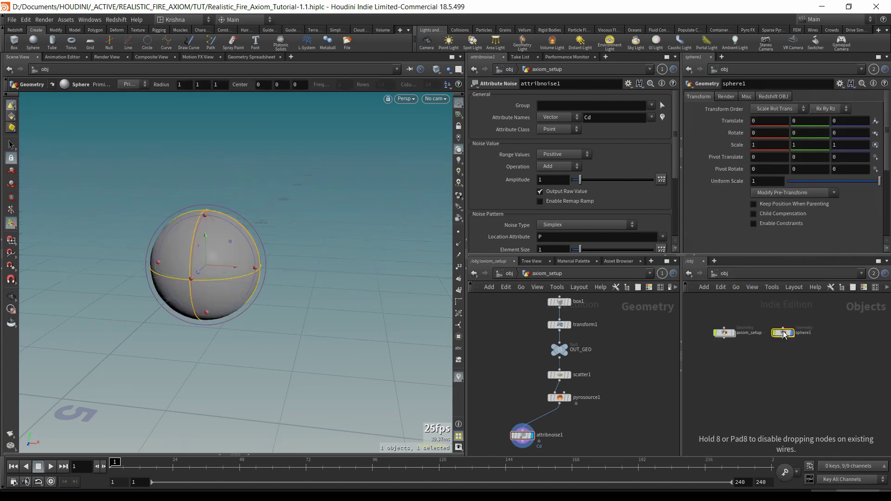
- Apply a Pyro FX shelf preset to the sphere object and open sphere1's network to view its fuel source nodes
click(746, 30)
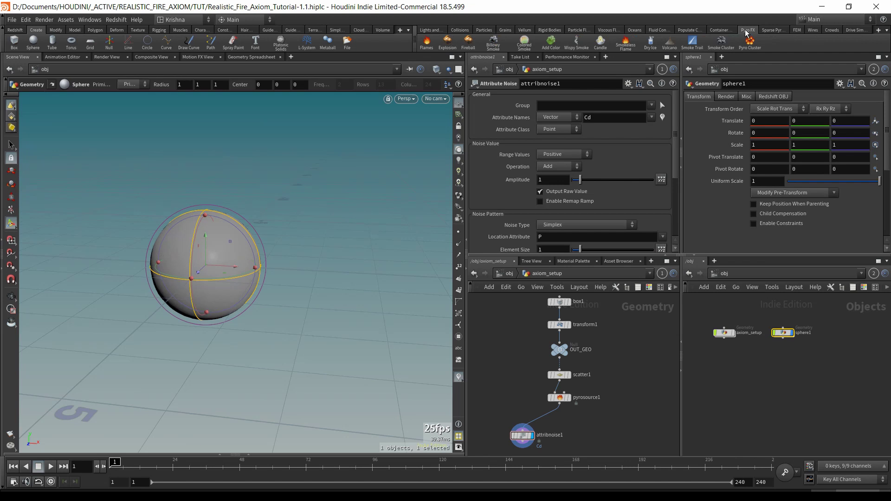
click(766, 30)
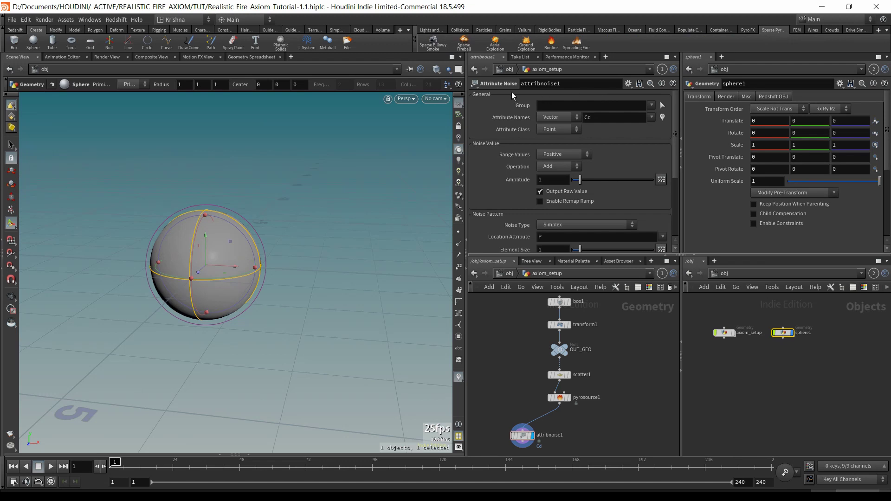
click(748, 30)
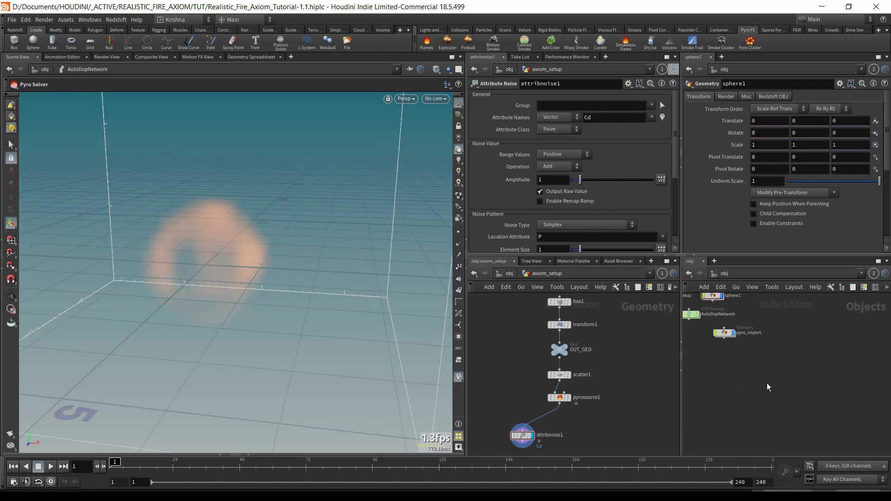
middle_drag(707, 293, 747, 322)
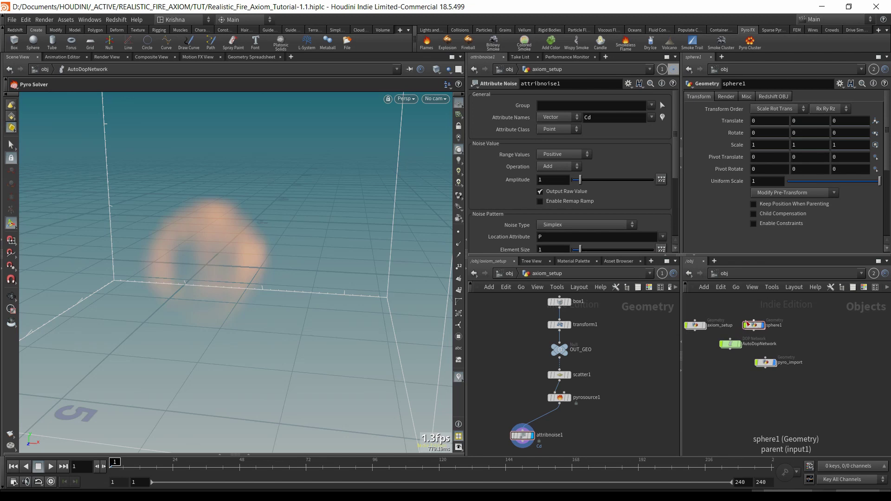
double_click(752, 324)
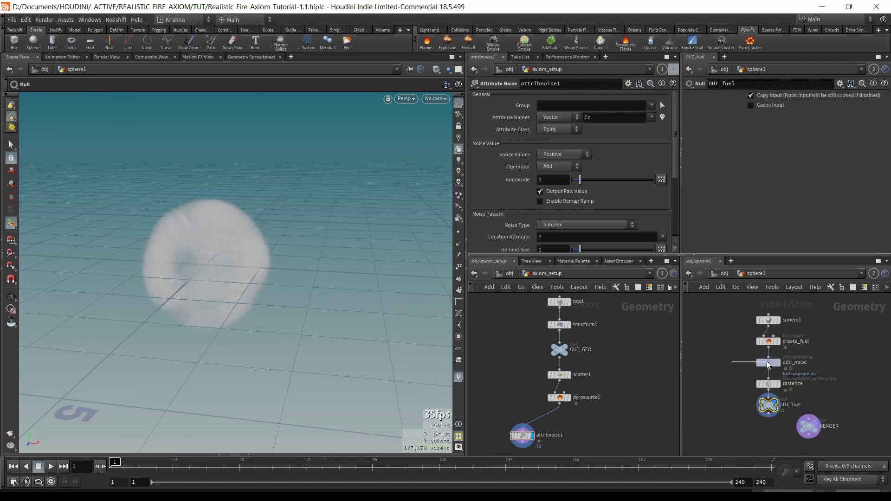
- Compare the settings of sphere1's add_noise node with those of attribnoise1, including the attributes it affects
click(768, 363)
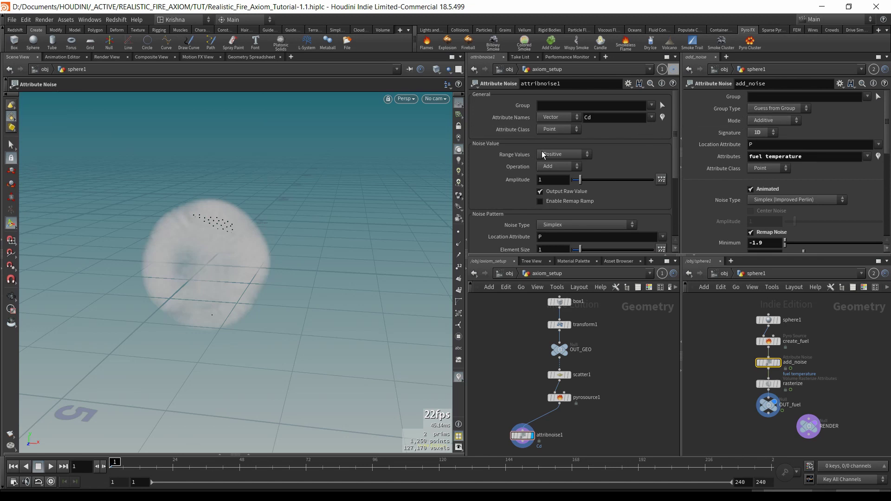
scroll(737, 182, down, 1)
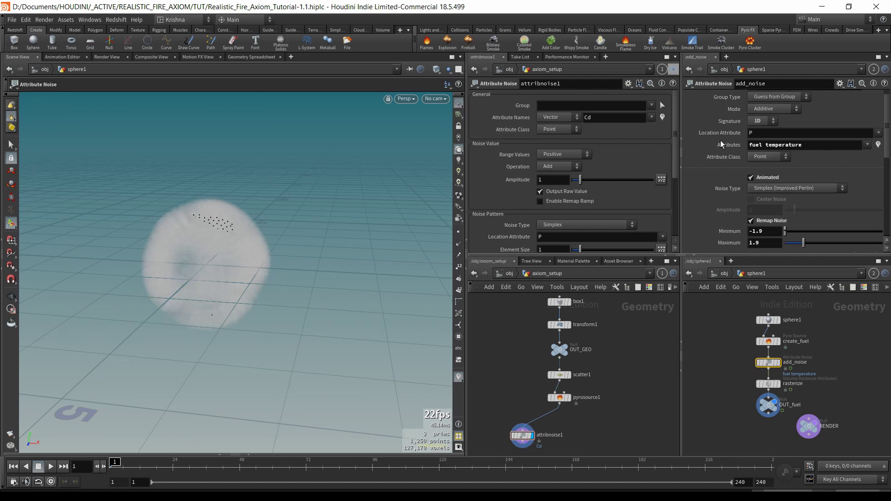
click(783, 145)
scroll(555, 189, down, 2)
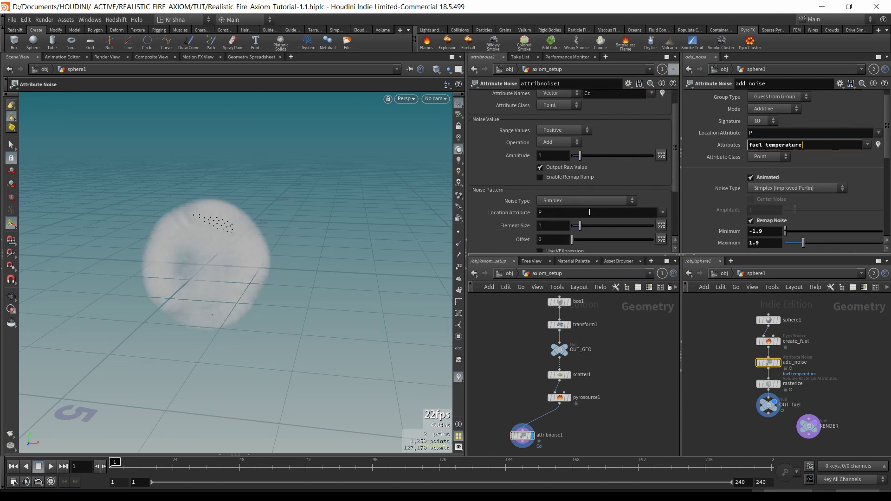
scroll(618, 214, down, 1)
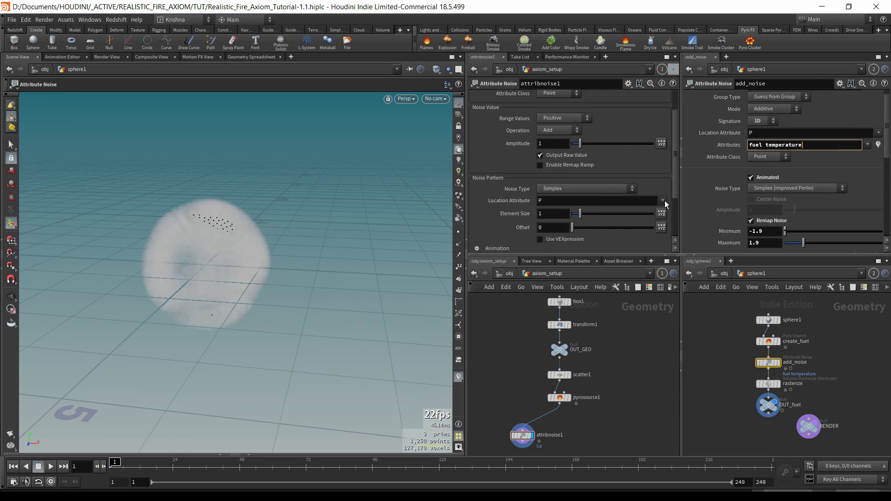
scroll(625, 209, up, 2)
scroll(623, 215, up, 1)
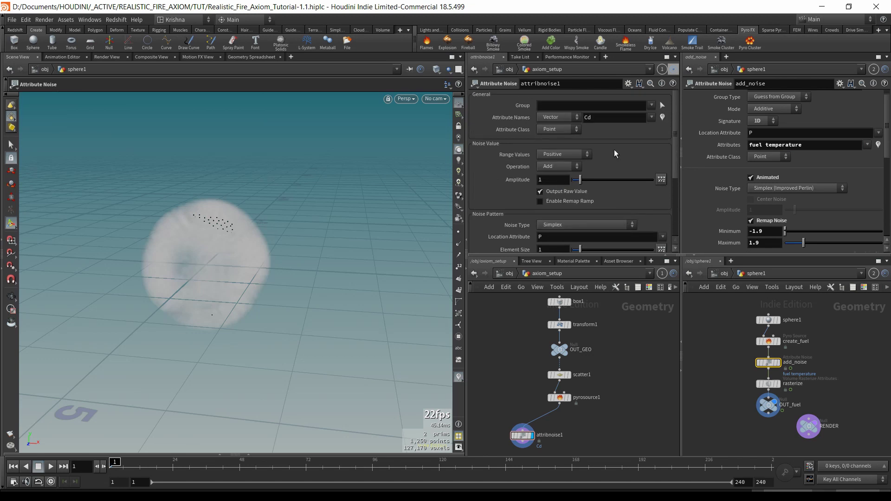
- Try the point attributes v and P as the Attribute Names of attribnoise1
click(651, 118)
click(652, 138)
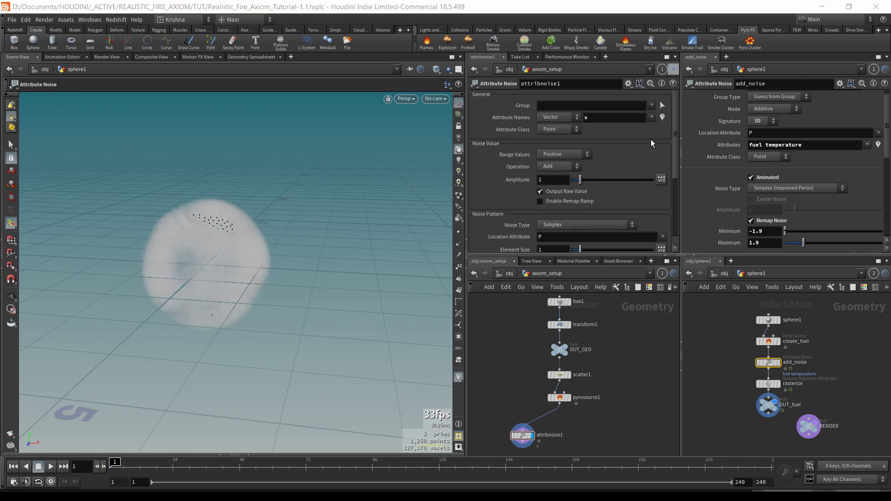
click(649, 117)
click(654, 127)
click(599, 121)
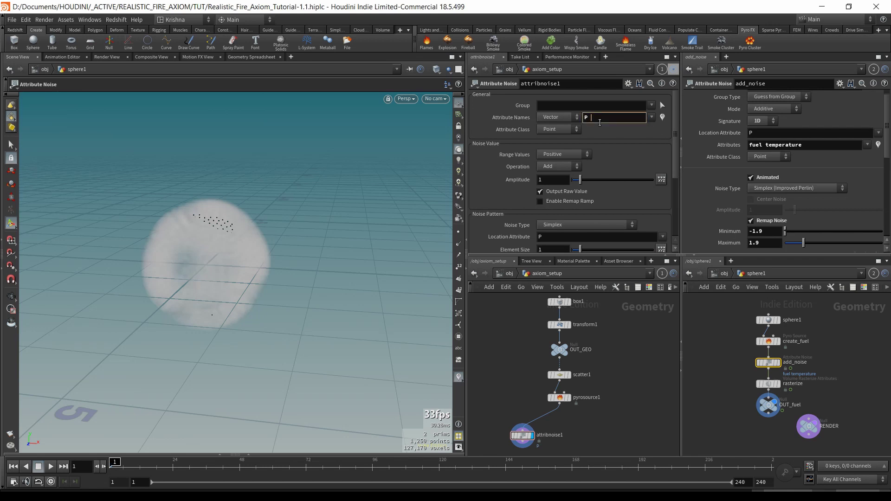
text(v)
key(Return)
- Replace attribnoise1 with a copy of sphere1's add_noise node, connected to the output of pyrosource1
key(BackSpace)
key(Delete)
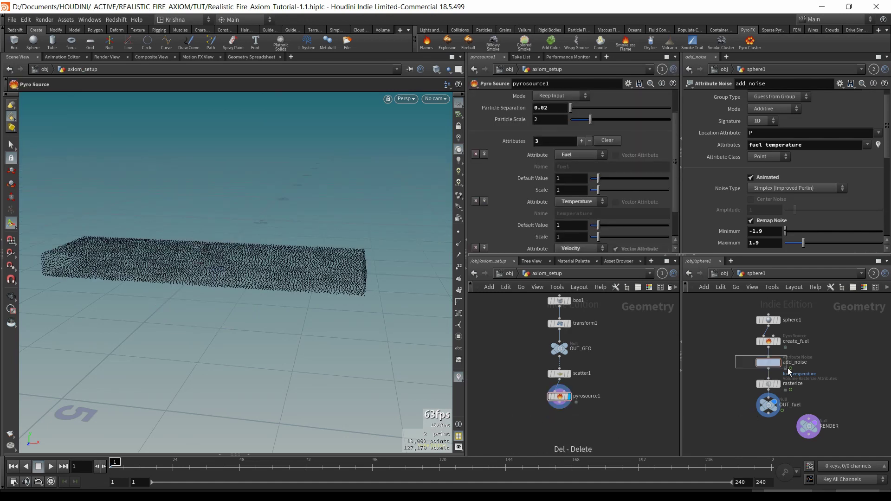
drag(788, 371, 789, 371)
key(ctrl+c)
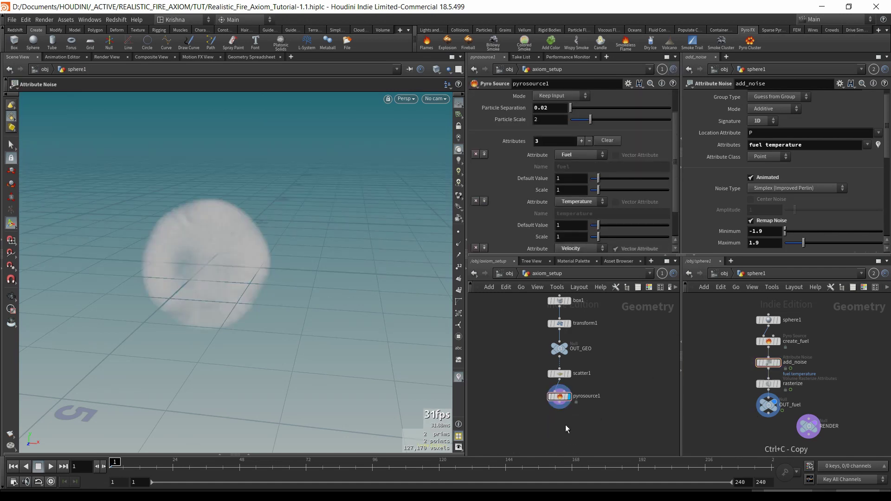
key(ctrl+v)
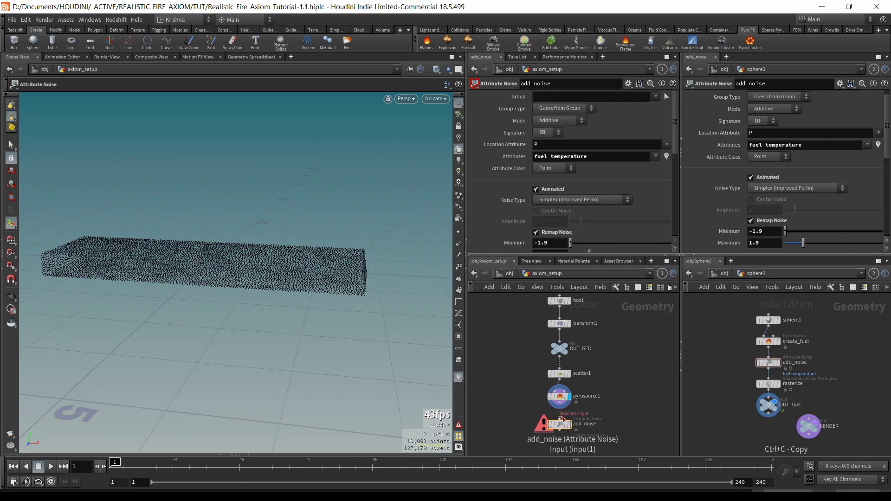
click(561, 417)
click(559, 405)
- Delete sphere1, AutoDopNetwork and pyro_import at object level, keeping only axiom_setup
click(726, 273)
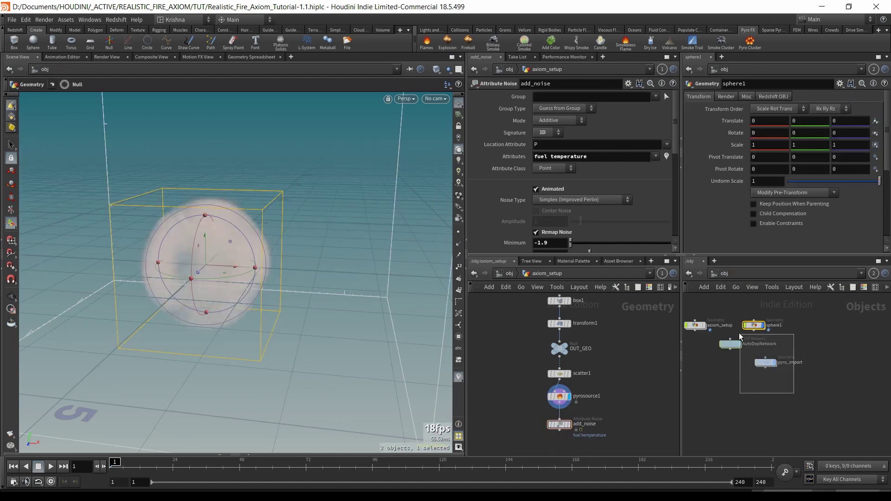
drag(738, 333, 807, 399)
key(Delete)
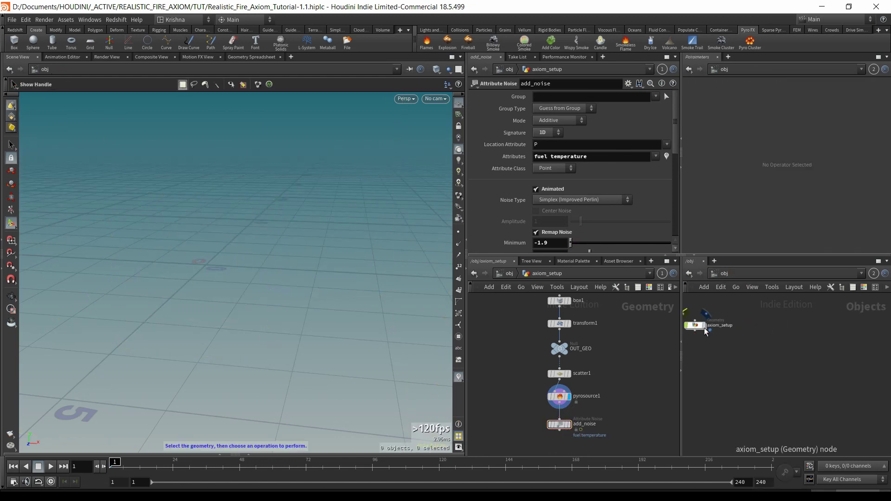
- Display the add_noise node in axiom_setup and add v to its Attributes after fuel and temperature
click(563, 423)
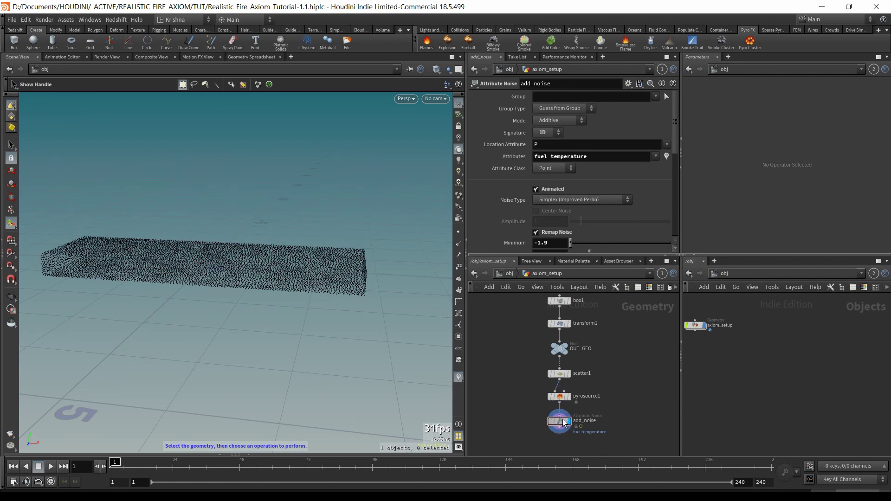
drag(563, 423, 563, 419)
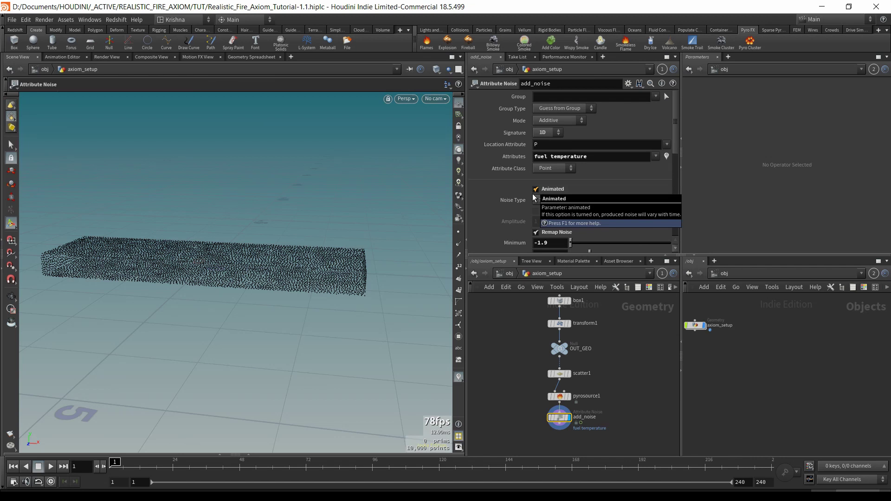
click(598, 157)
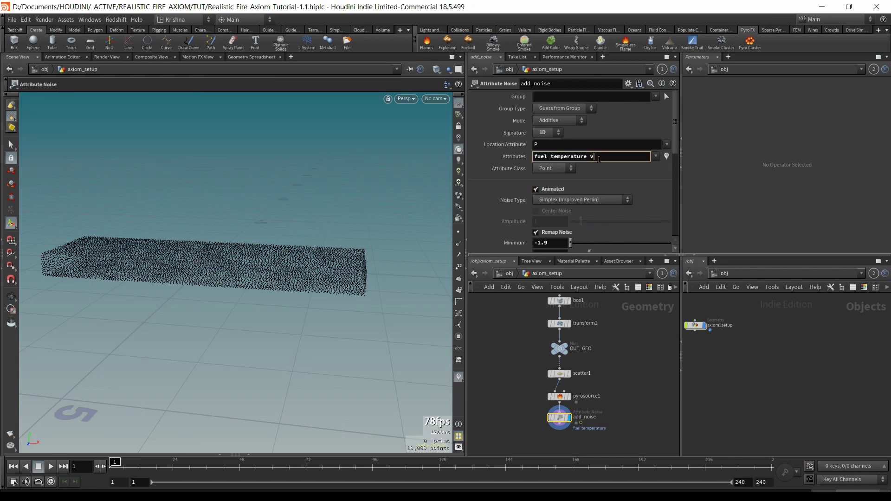
key(Return)
- Visualize the temperature attribute on the slab's points and set the Mode of add_noise to Multiplicative
click(545, 422)
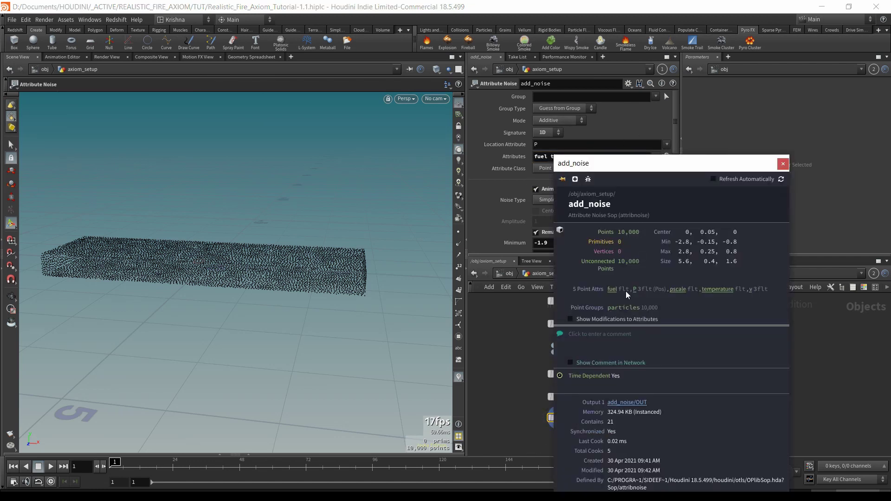
click(714, 289)
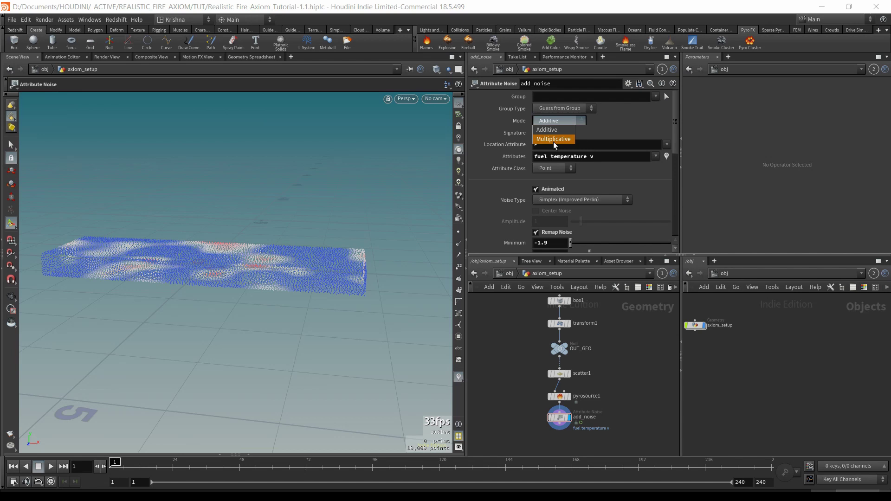
click(553, 140)
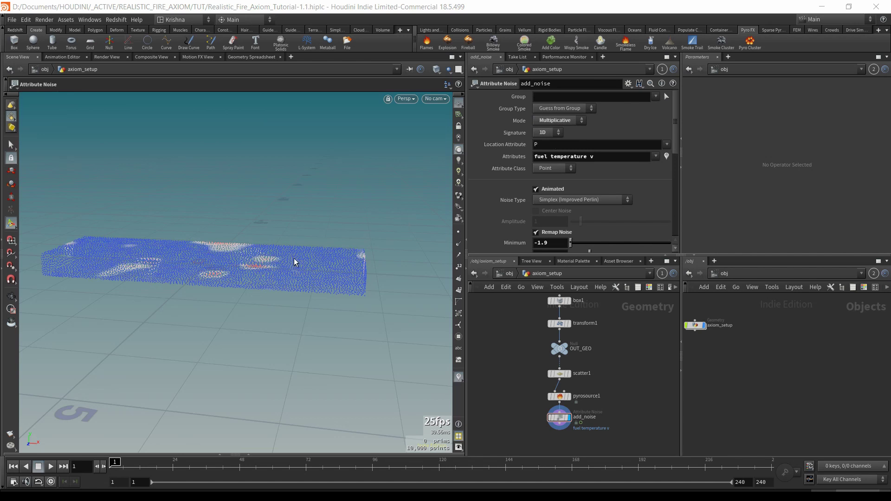
key(Escape)
drag(284, 255, 288, 284)
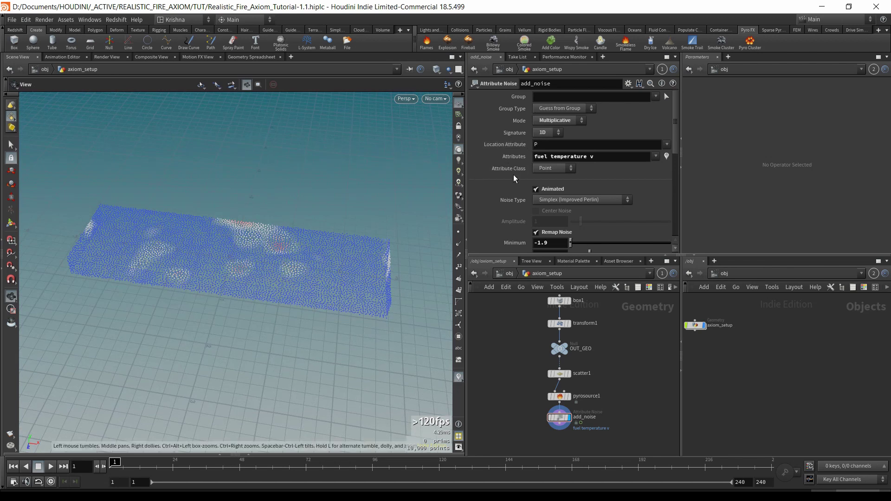
- Change the Noise Type of add_noise to Alligator
scroll(514, 189, down, 2)
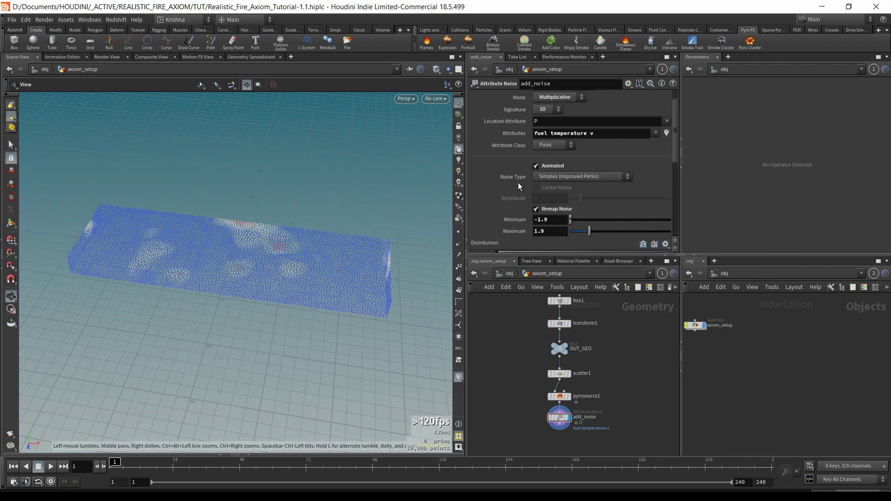
click(558, 177)
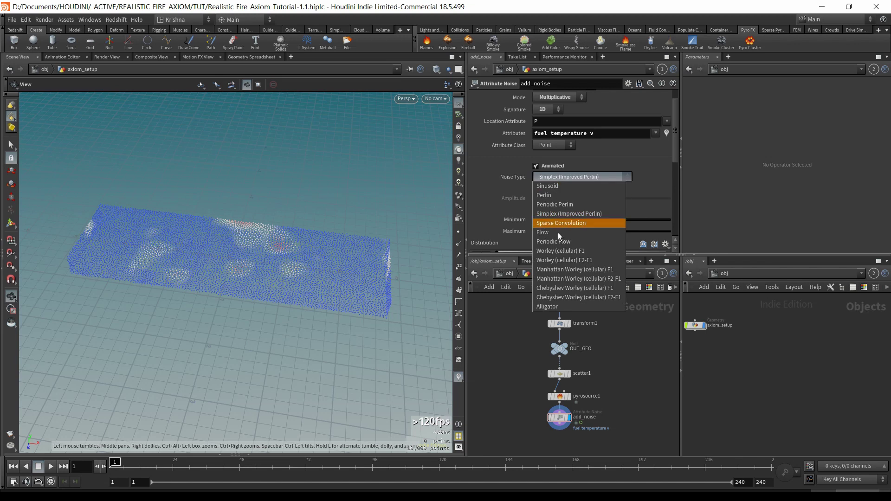
click(557, 306)
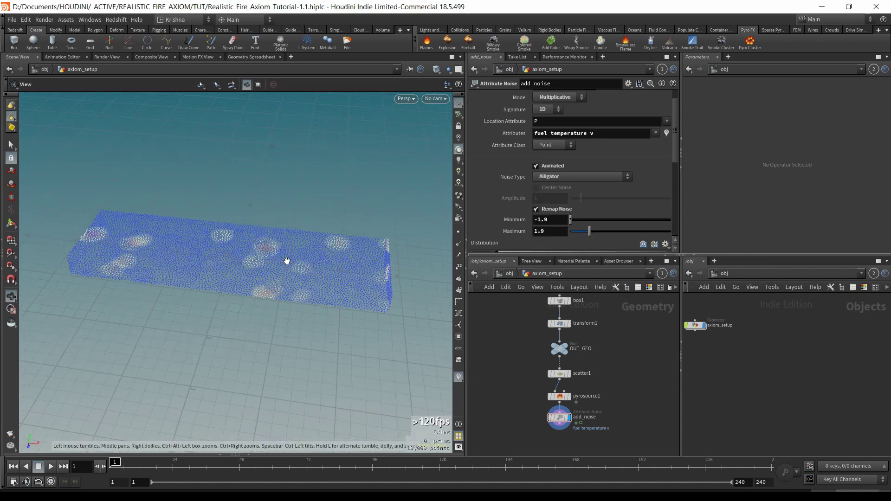
- Set the Remap Noise range of add_noise to a Minimum of 0 and a Maximum of 2
scroll(580, 211, down, 4)
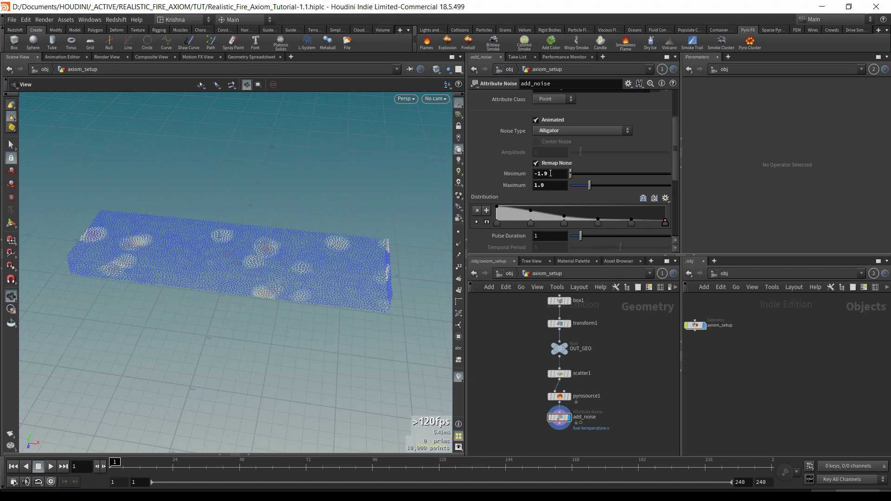
double_click(551, 173)
text(0)
double_click(541, 185)
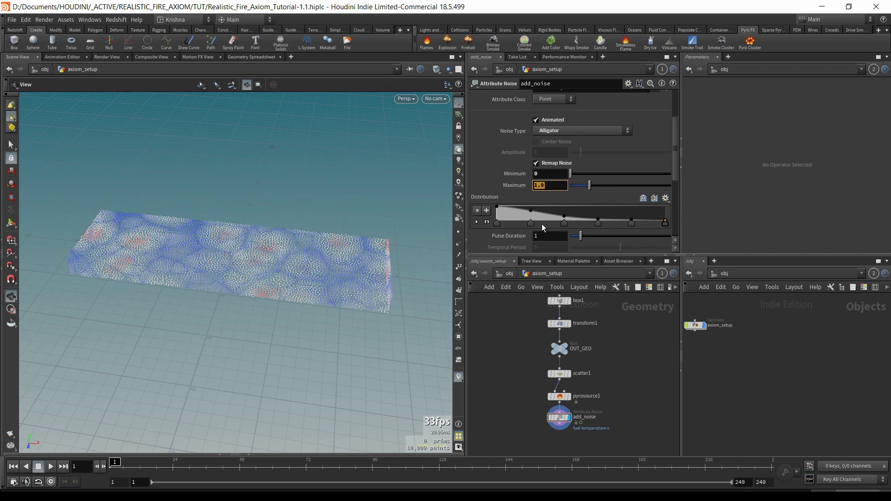
text(2)
key(Return)
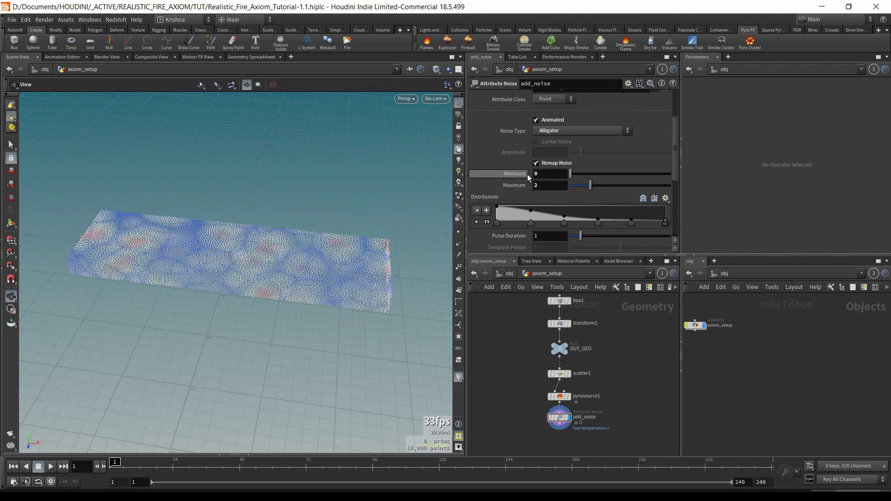
- Raise the Distribution ramp points near positions 0.6 and 0.8 to a value of about 0.8, using the expanded ramp
scroll(527, 174, down, 3)
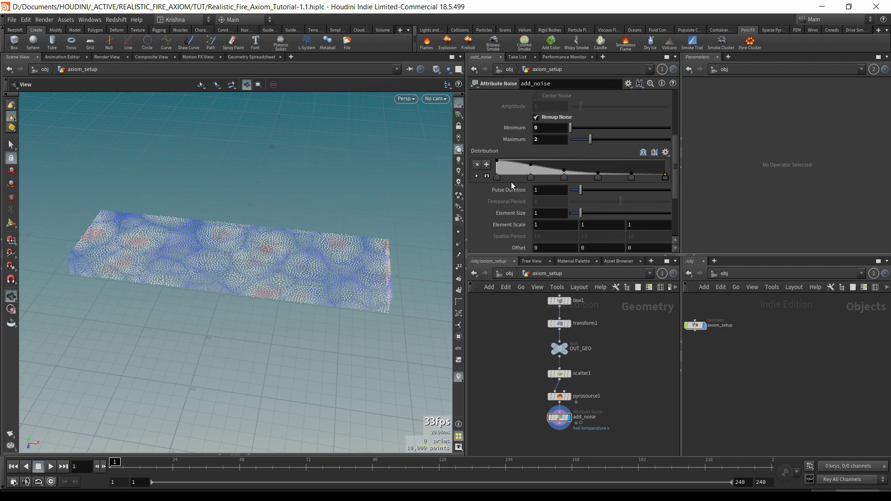
click(486, 177)
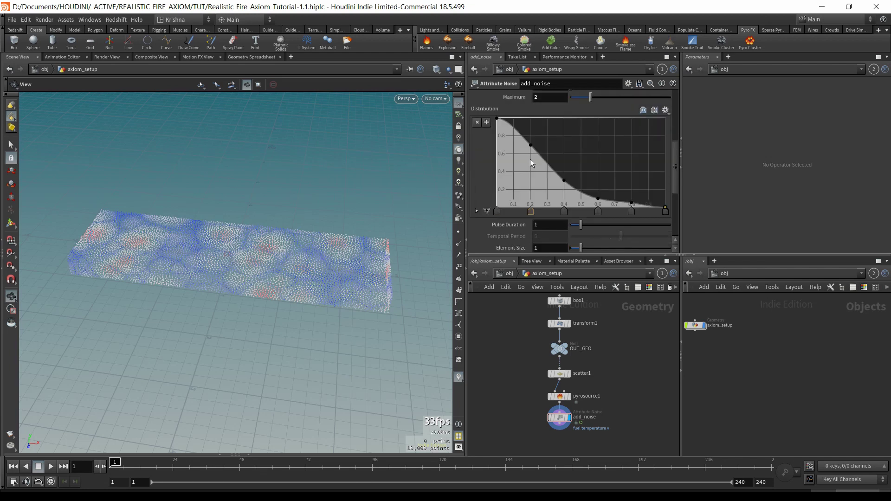
click(597, 200)
drag(597, 199, 603, 135)
drag(631, 203, 633, 138)
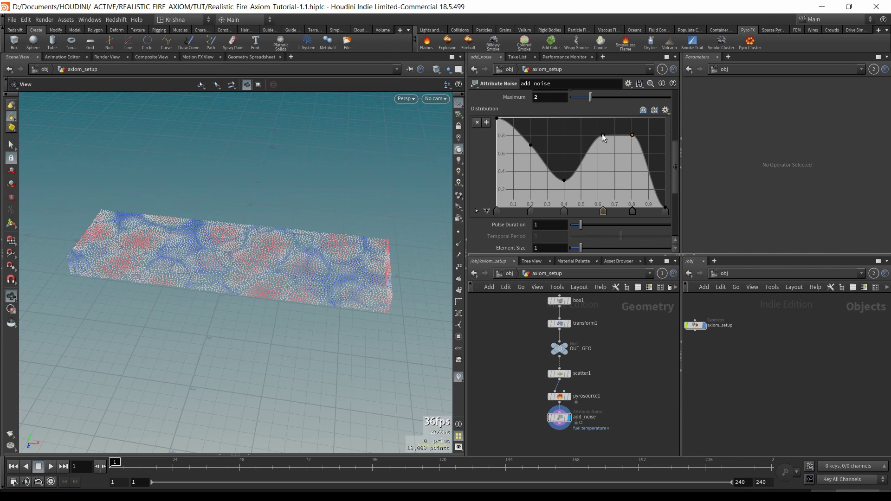
click(602, 134)
scroll(484, 192, down, 2)
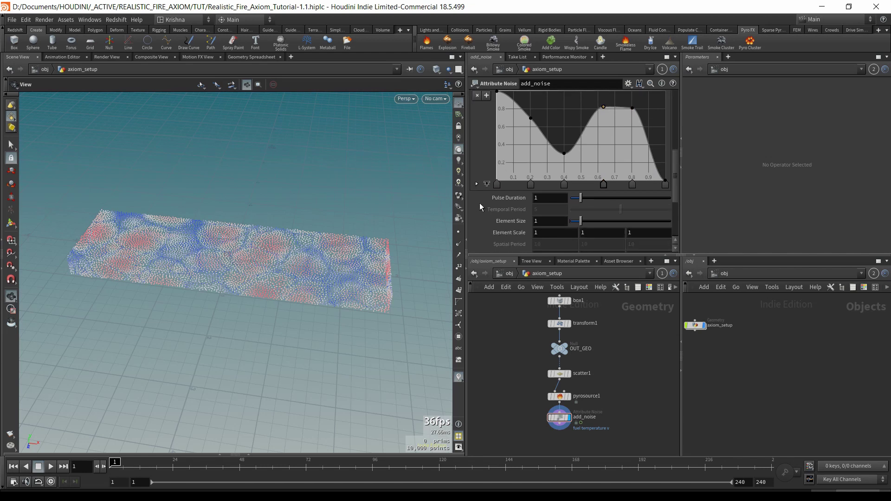
scroll(488, 216, up, 2)
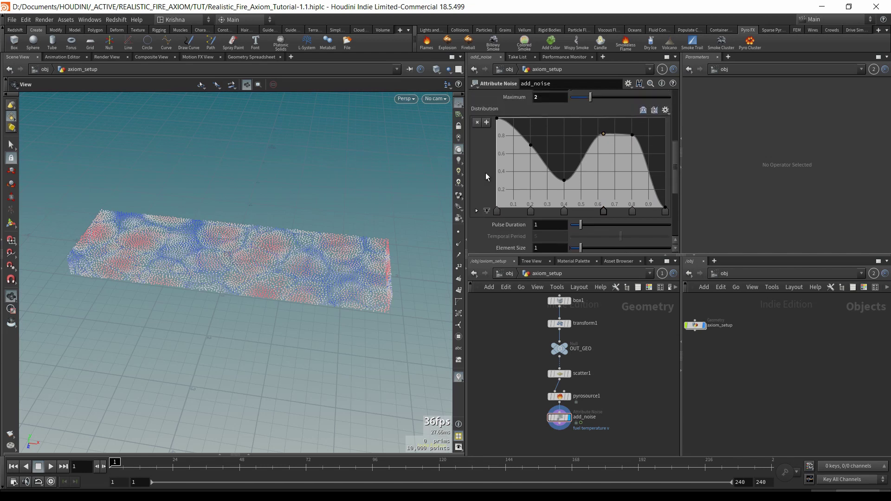
click(478, 210)
scroll(498, 214, down, 1)
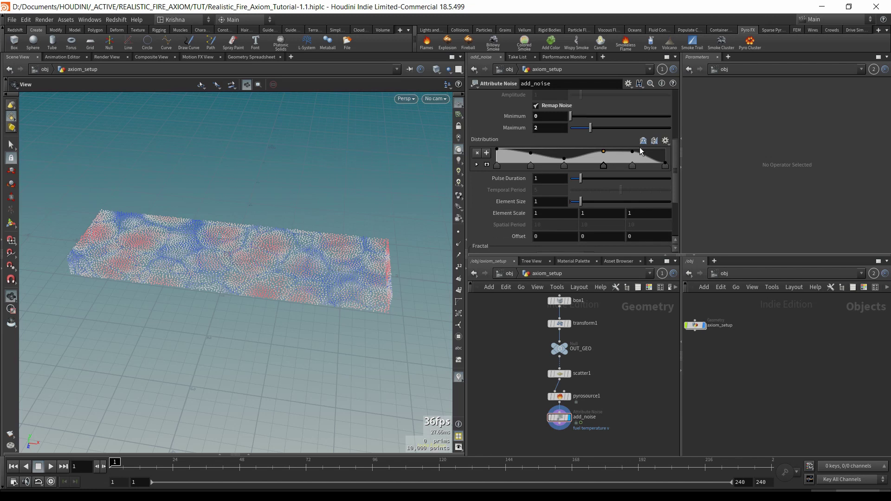
- Play the timeline briefly to preview the animated noise, and review the noise settings of add_noise
mouse_move(518, 213)
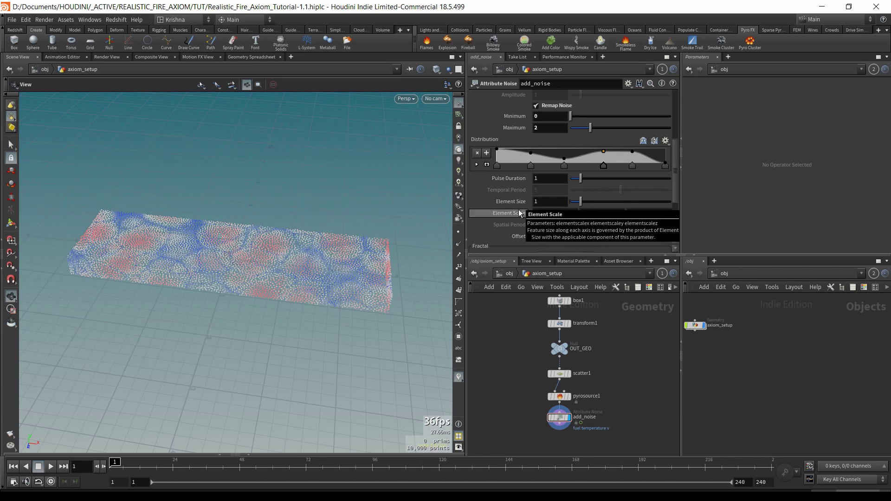
click(51, 467)
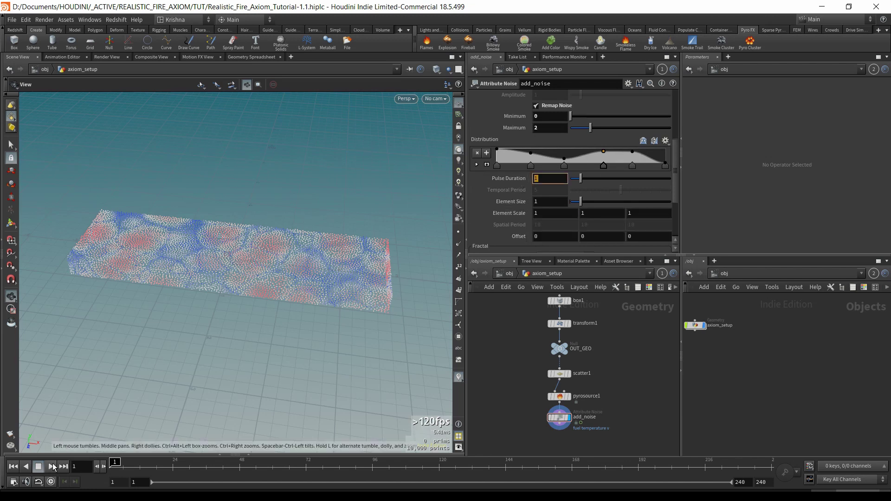
click(38, 466)
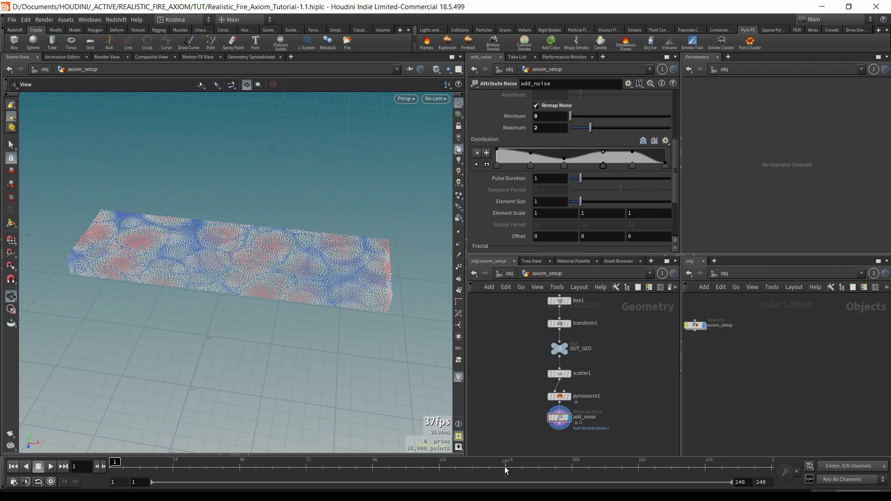
drag(515, 423, 570, 412)
scroll(508, 172, up, 5)
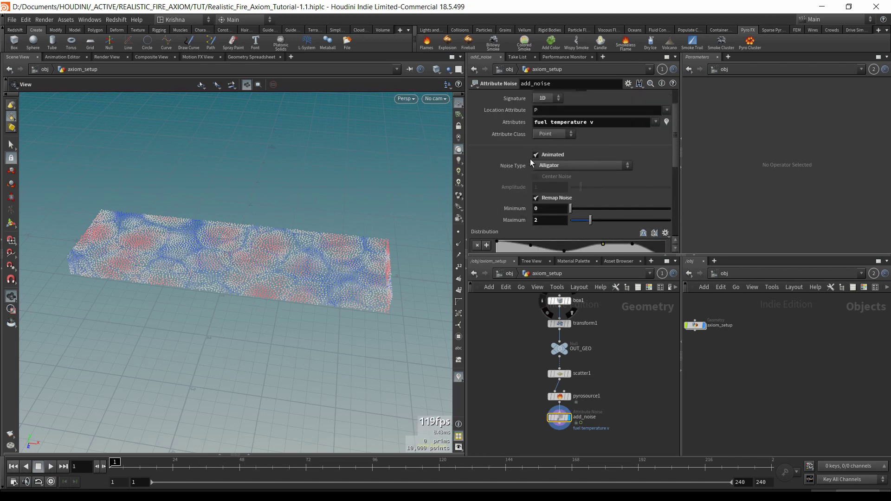
- Set the Pulse Duration of add_noise to 0.2, preview the noise animation, and return to the first frame
scroll(520, 212, down, 5)
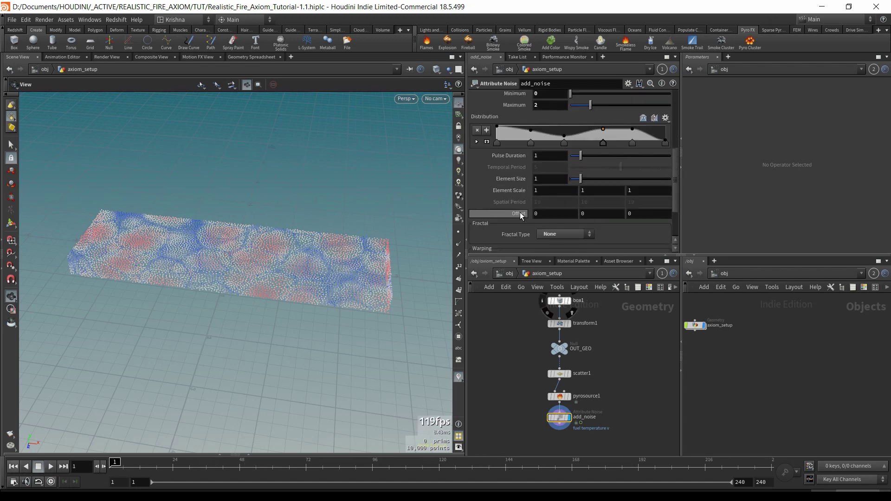
click(515, 159)
text(0.)
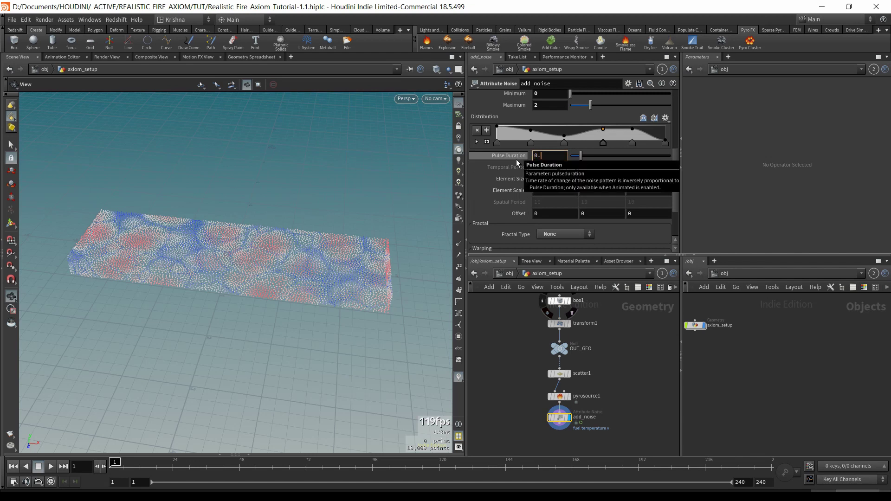
text(2)
key(Return)
key(Up)
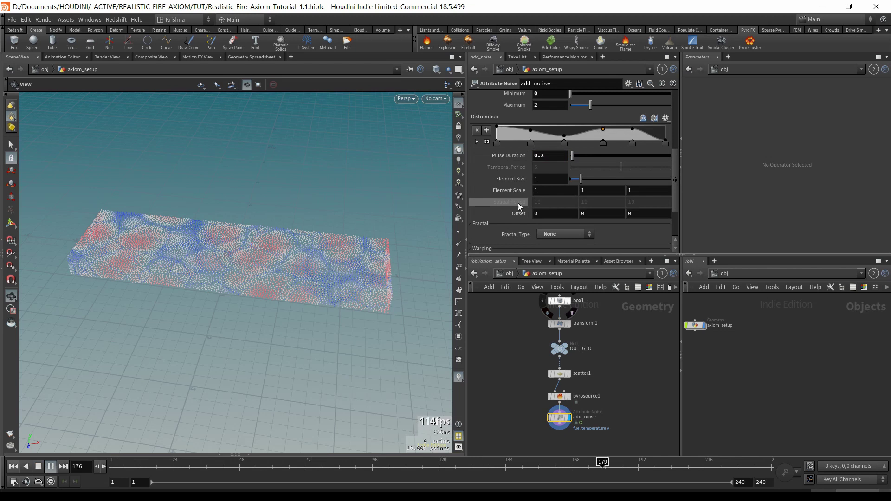
scroll(518, 202, down, 1)
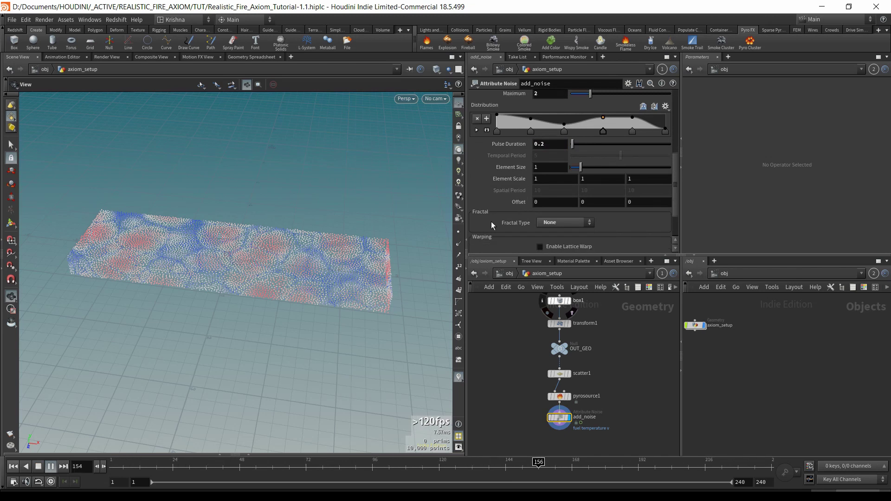
click(38, 467)
click(13, 466)
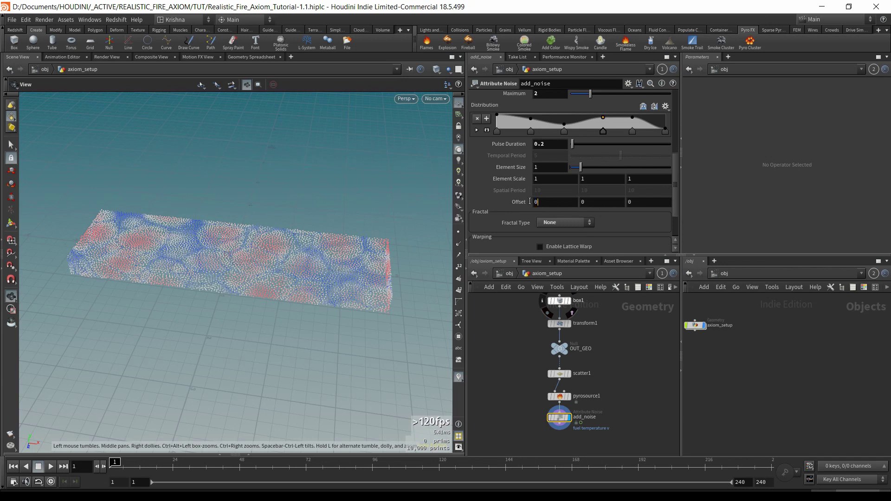
- Enter the expression $T*2 as the X Offset of add_noise and preview the moving noise
double_click(530, 202)
text($T*2)
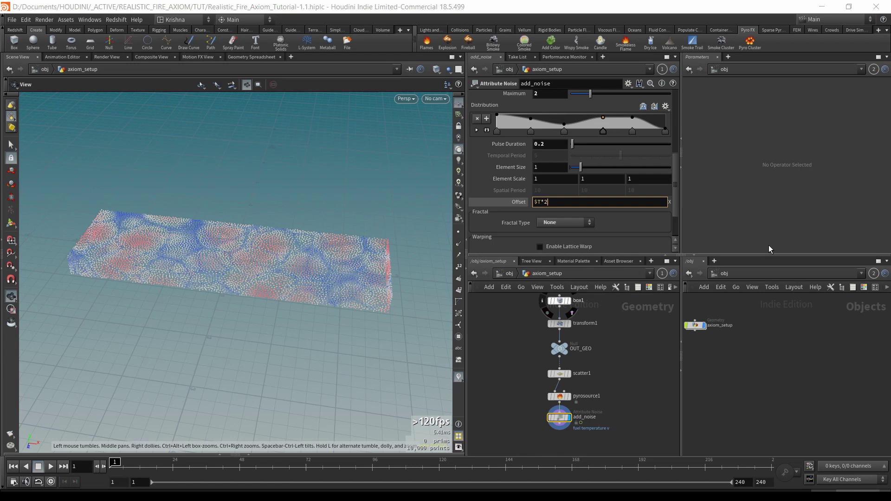
key(Return)
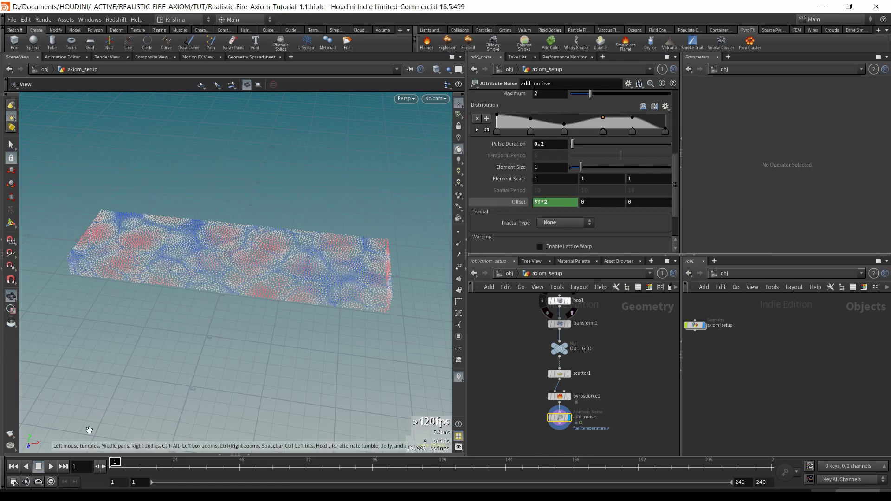
click(51, 466)
click(38, 466)
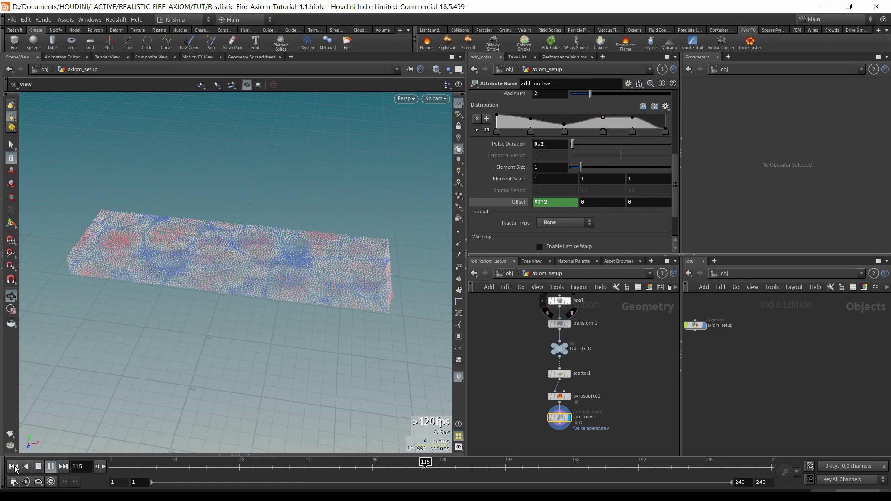
- Try to copy the X Offset of add_noise and link the Y and Z Offset to it by reference
right_click(516, 205)
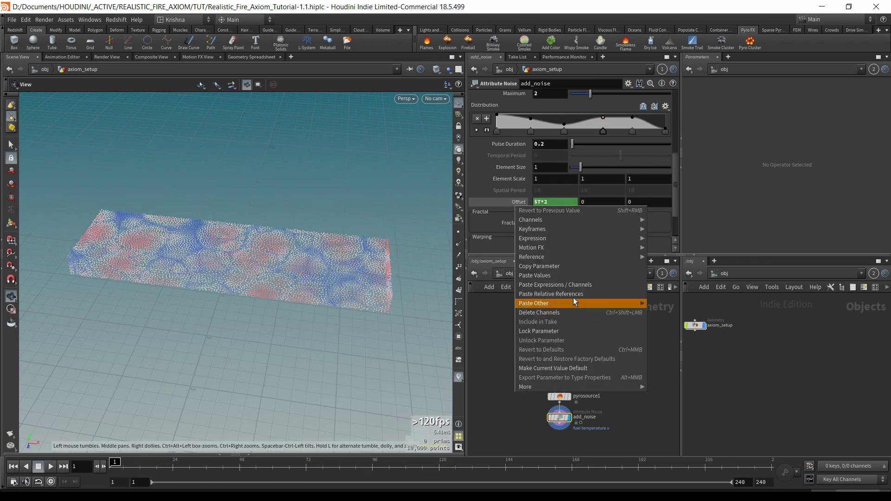
click(572, 269)
right_click(583, 201)
click(628, 279)
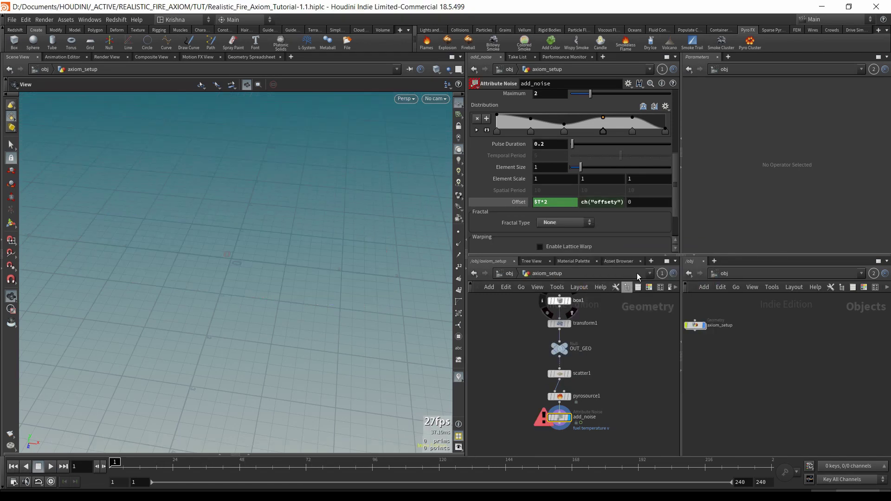
right_click(639, 202)
click(666, 280)
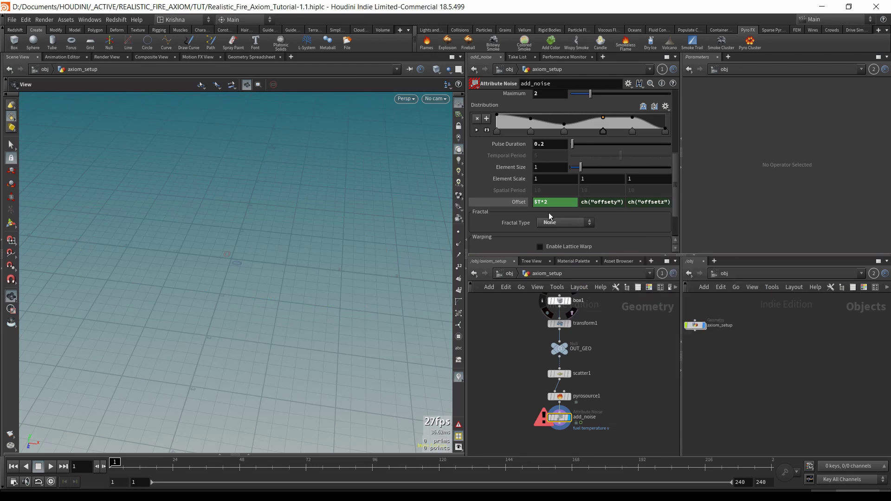
- Delete the reference channels from the Y and Z Offset of add_noise
click(518, 203)
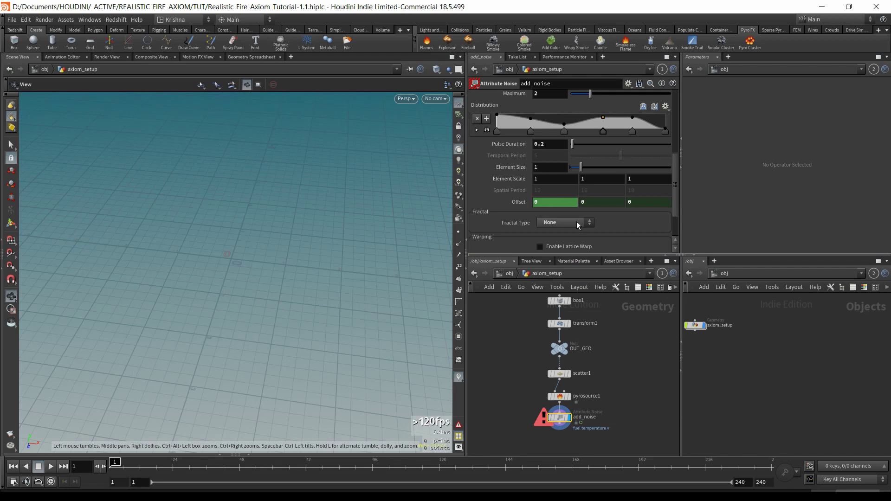
right_click(522, 203)
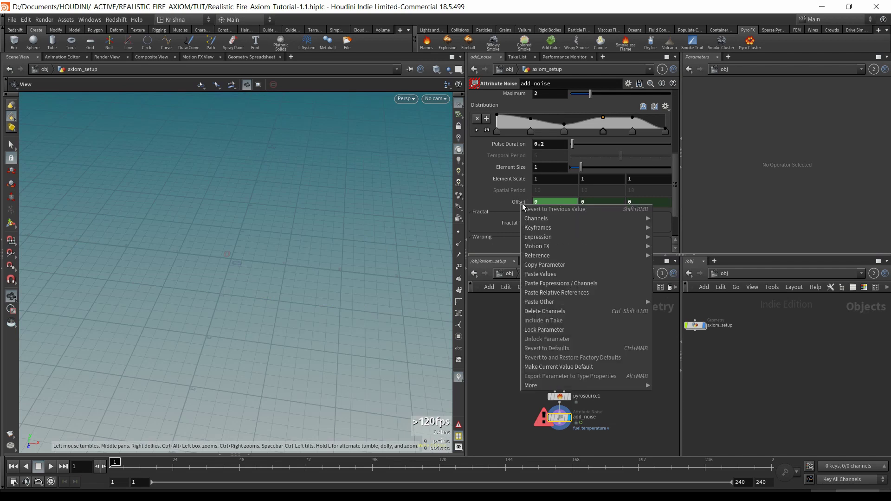
right_click(583, 203)
right_click(582, 202)
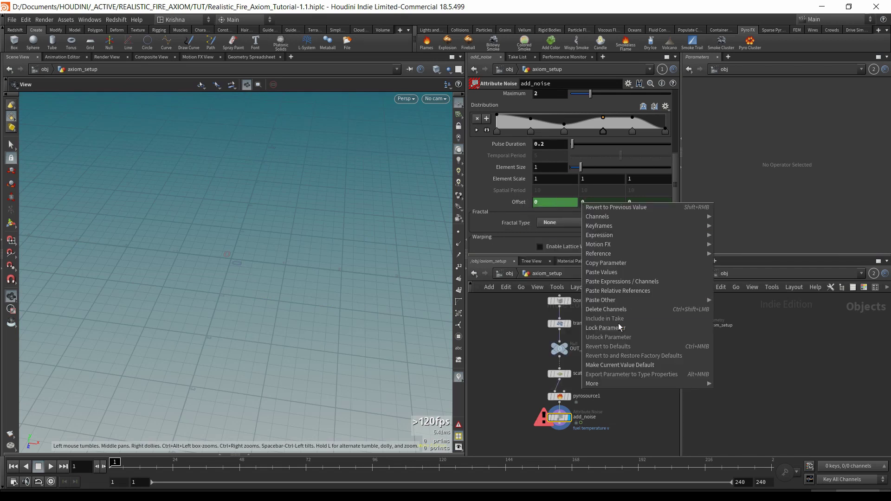
right_click(644, 201)
right_click(644, 201)
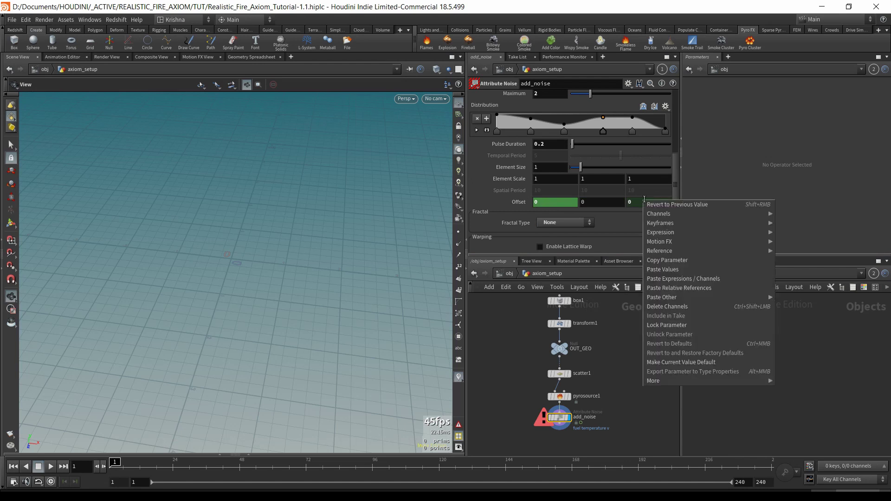
click(666, 306)
click(522, 203)
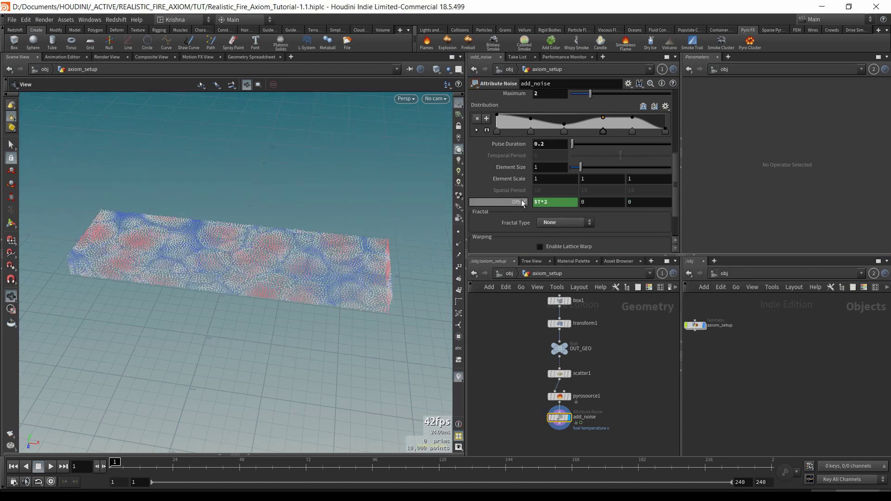
- Try again to link the Y Offset of add_noise to its X Offset with a relative reference
click(543, 202)
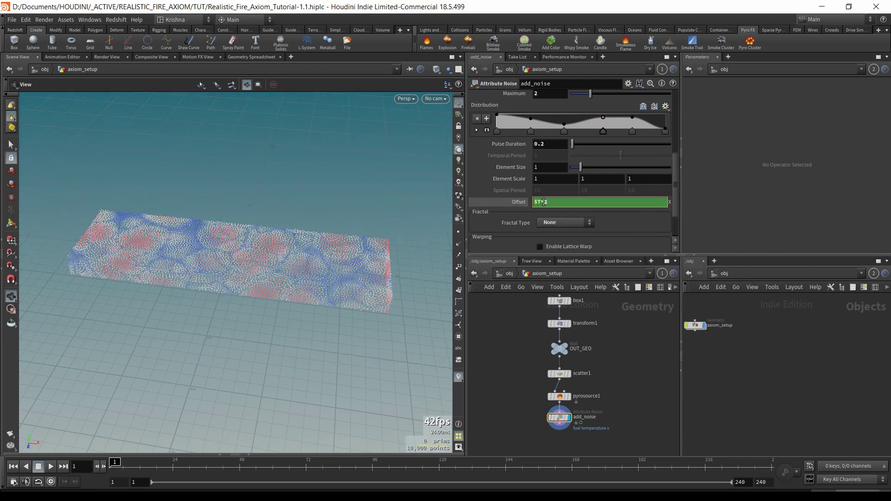
right_click(521, 202)
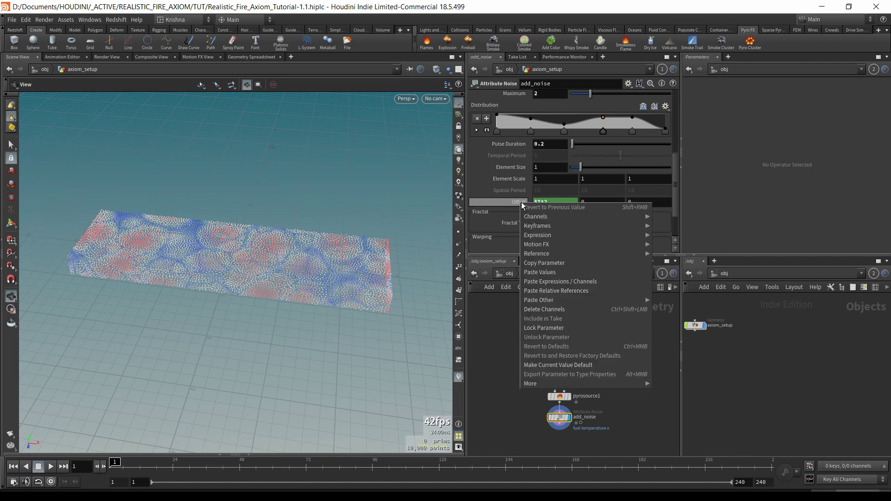
click(541, 271)
right_click(608, 202)
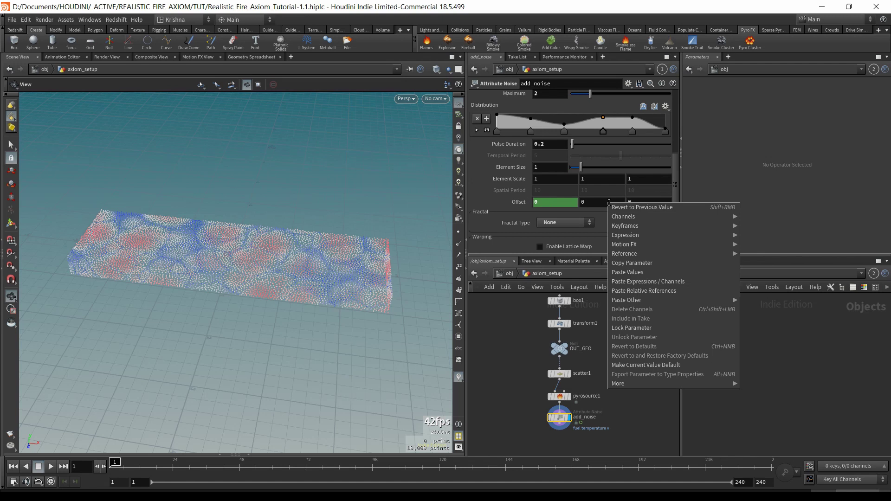
click(622, 294)
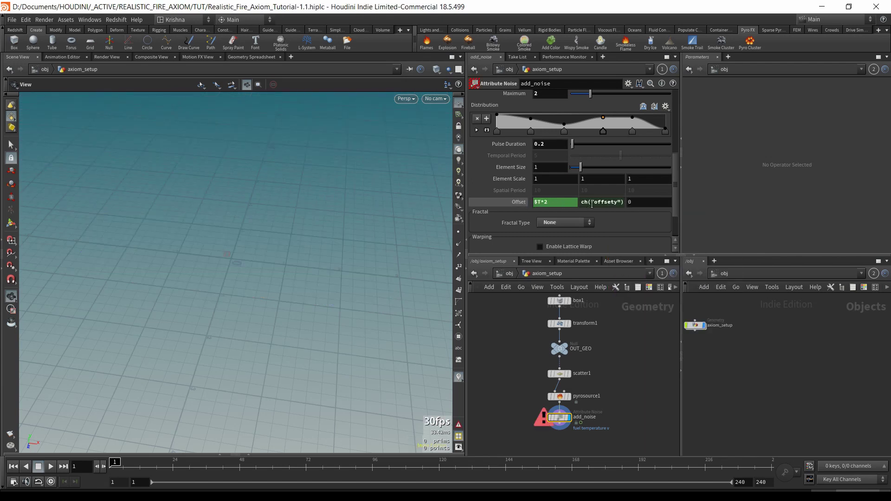
right_click(520, 203)
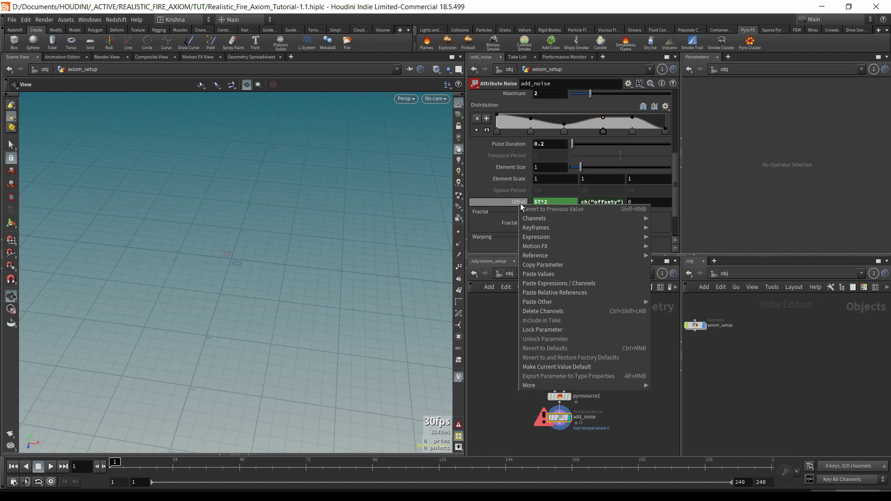
click(554, 312)
click(544, 200)
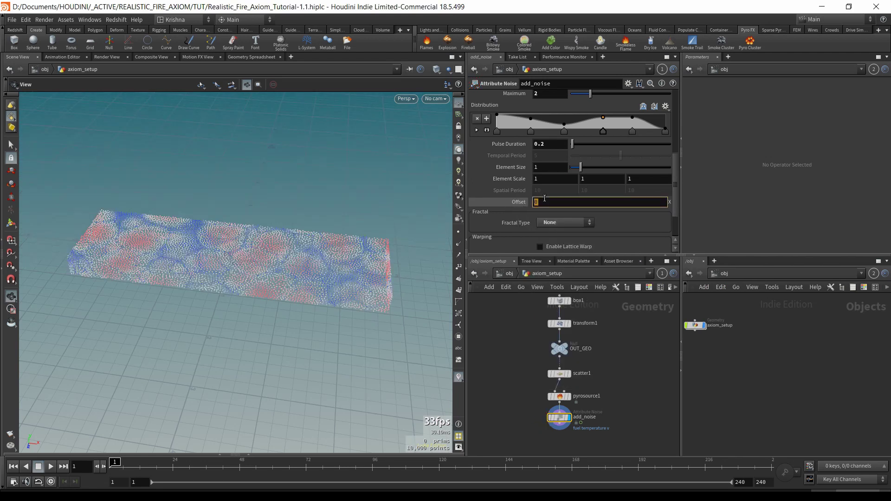
text(@)
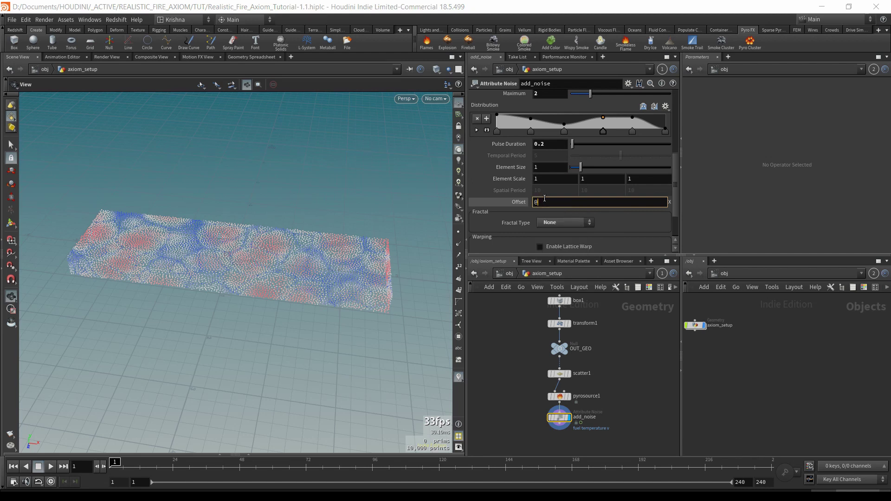
text(Time)
key(Tab)
text(@Time*2)
key(Return)
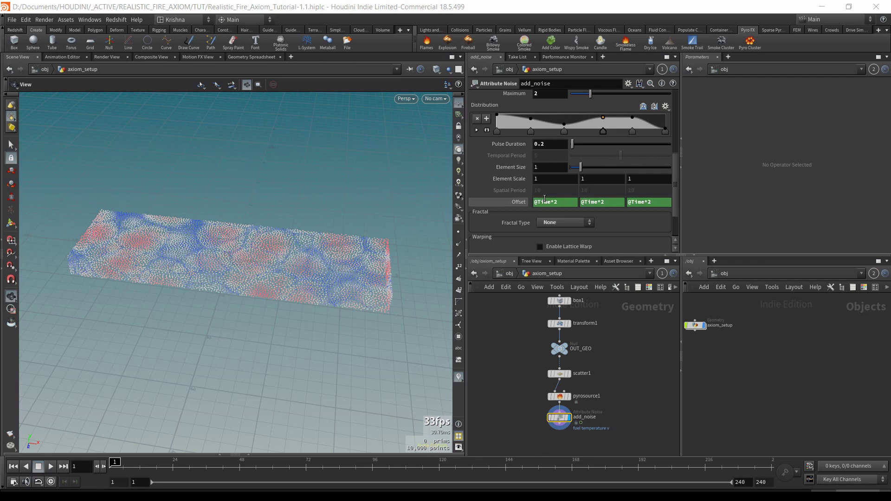
click(521, 204)
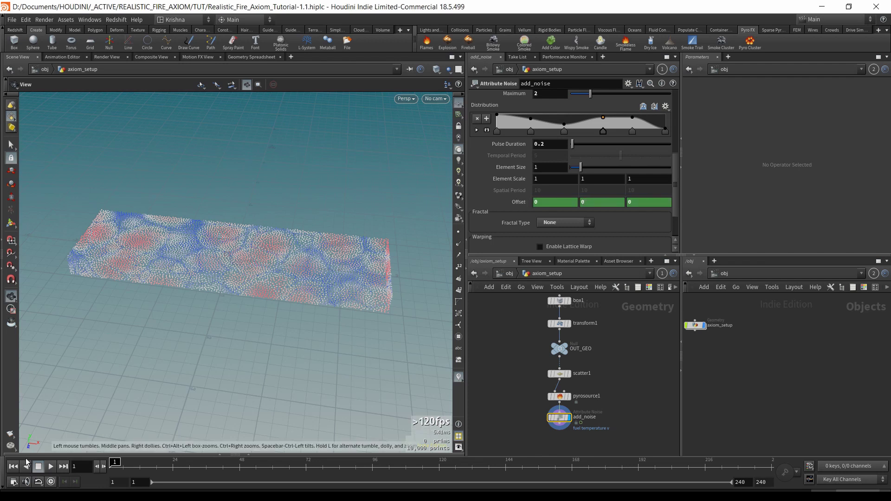
- Play the timeline to preview the offset noise, then scrub to frame 12 to check the Offset values
click(51, 467)
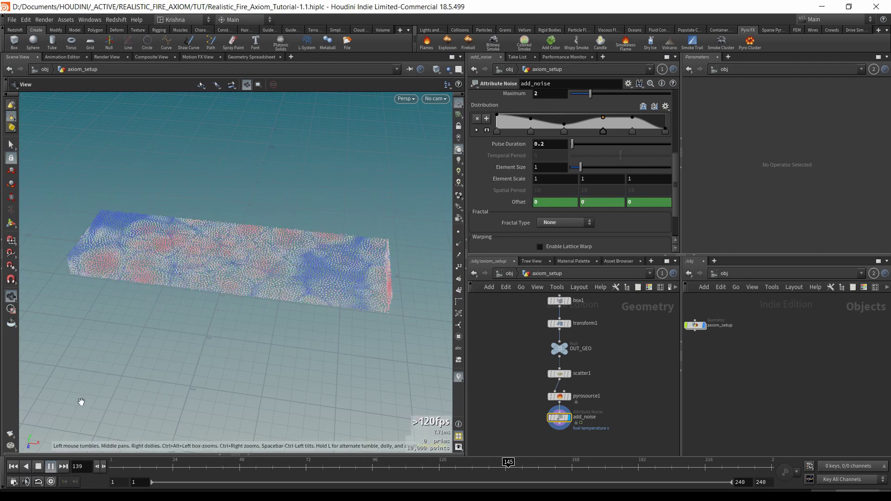
click(38, 466)
drag(113, 466, 140, 474)
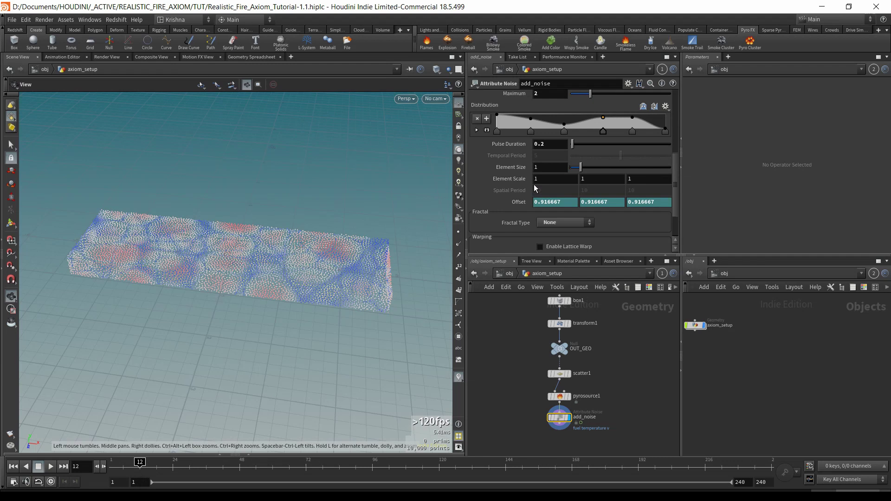
- Set the Element Size of add_noise to 0.1 and preview the finer noise on the timeline
click(543, 169)
text(0.1)
key(Return)
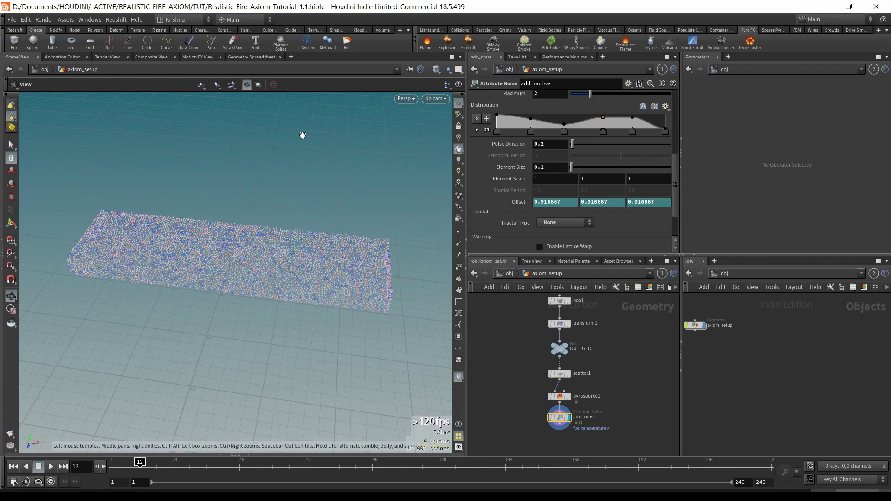
click(53, 466)
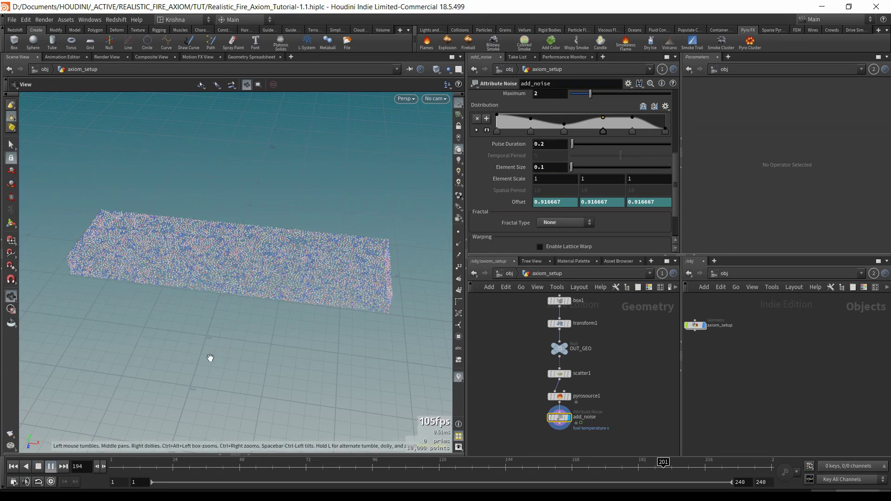
key(Down)
- Change the Fractal Type of add_noise to Hybrid Terrain
scroll(519, 237, down, 4)
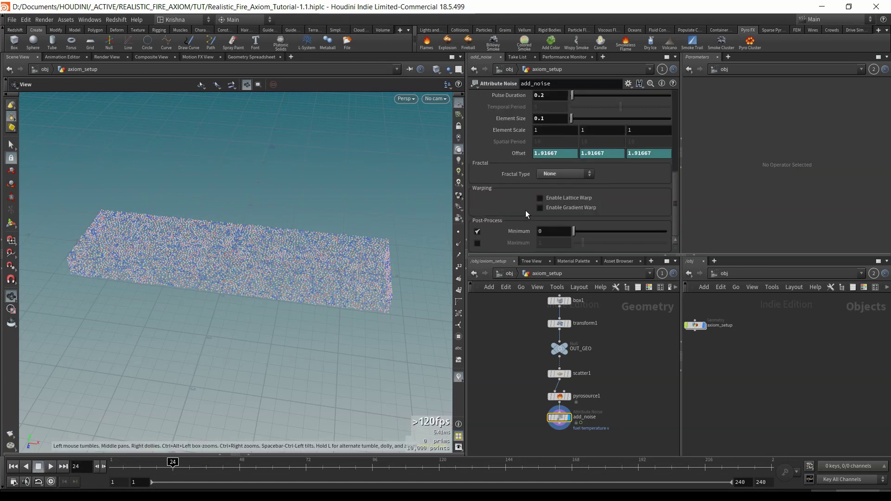
click(548, 175)
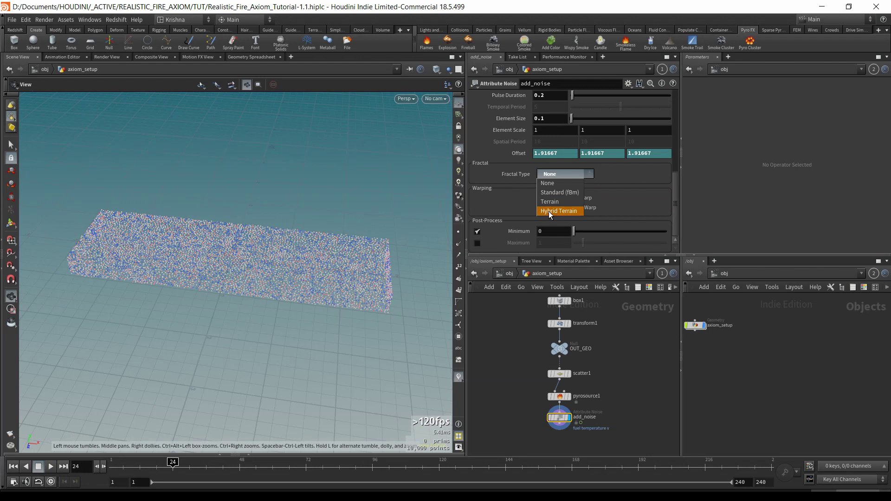
click(548, 211)
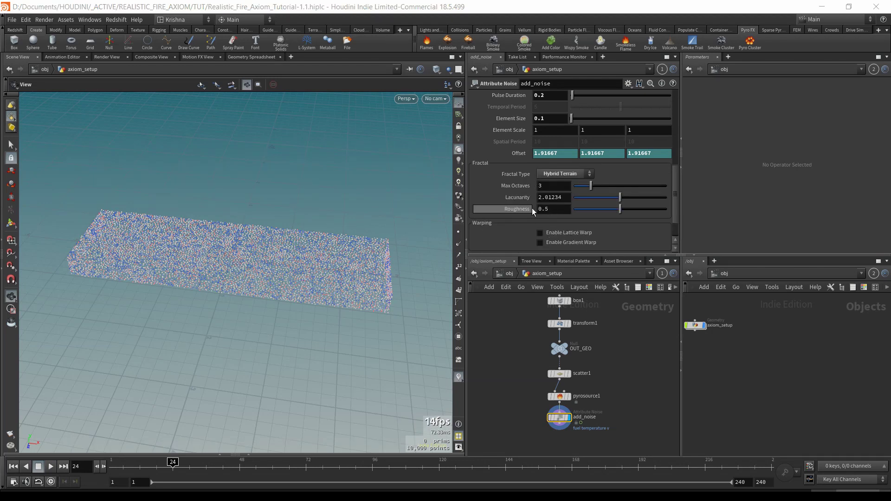
- Enable Lattice Warp on add_noise and set its Lattice Warp amount to 0.5
scroll(533, 210, down, 1)
scroll(531, 212, down, 2)
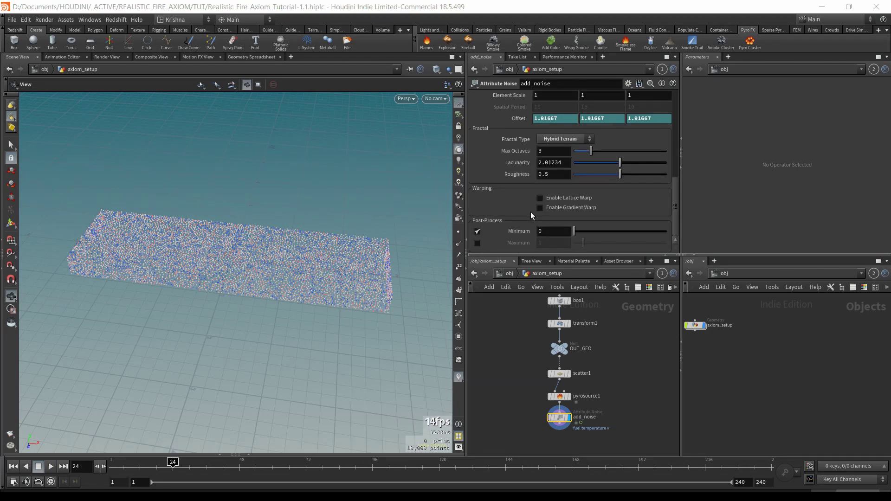
click(540, 199)
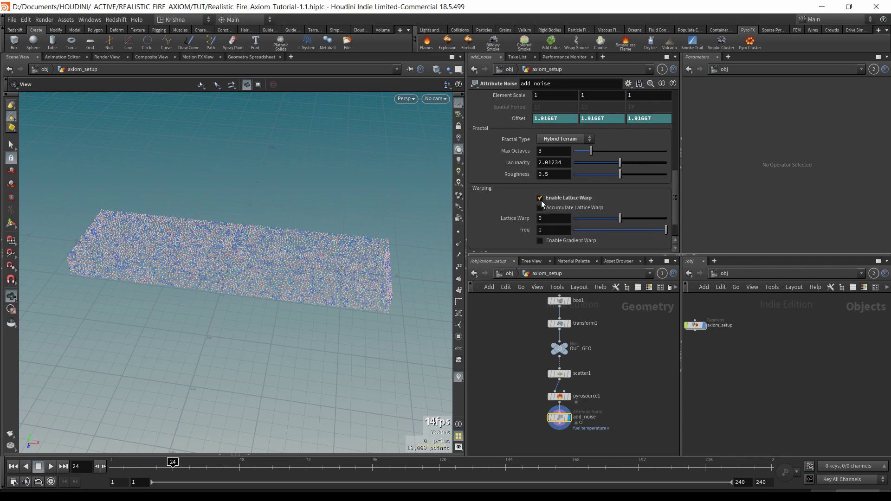
scroll(541, 204, down, 2)
click(548, 197)
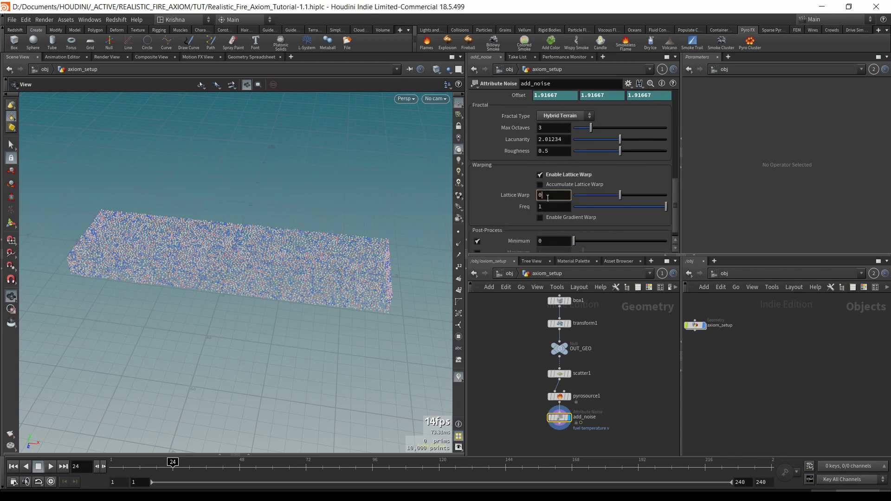
text(.5)
key(Return)
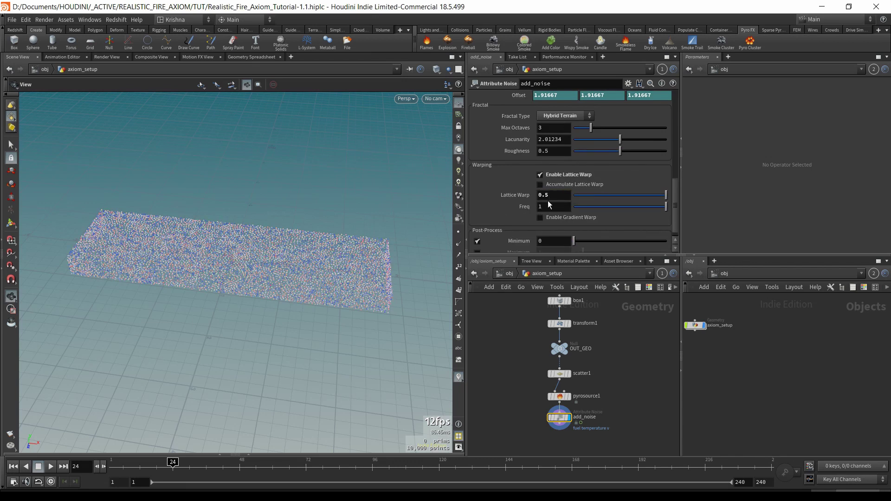
- Set the lattice warp Freq of add_noise to 0.04 and scrub the timeline to frame 19 to preview it
double_click(547, 206)
text(0.04)
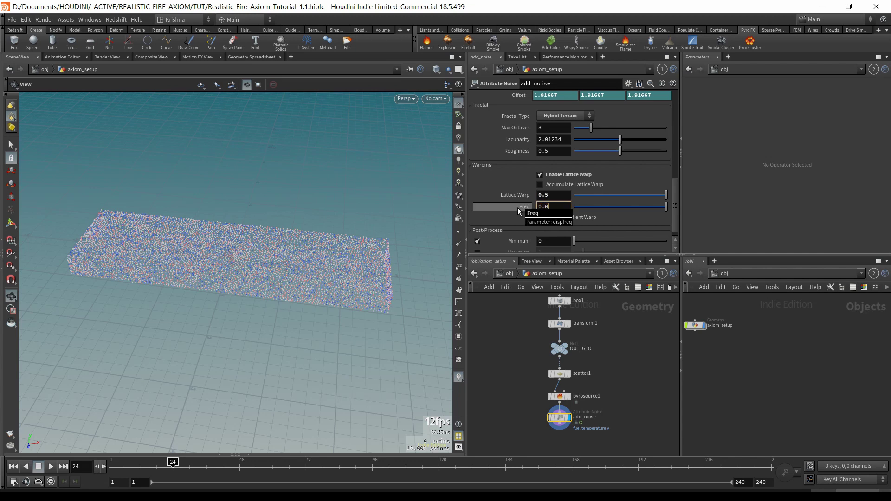
key(Return)
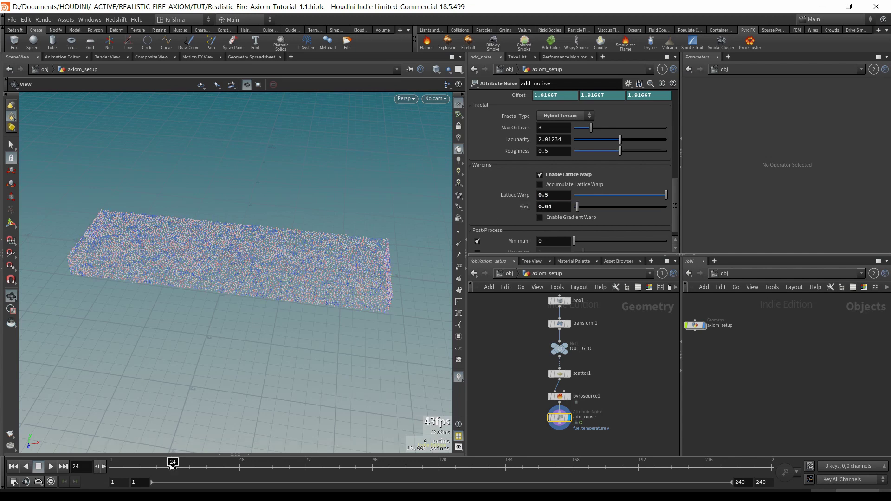
mouse_move(172, 464)
mouse_down()
mouse_move(202, 464)
mouse_move(145, 464)
mouse_move(213, 467)
mouse_move(159, 464)
mouse_up()
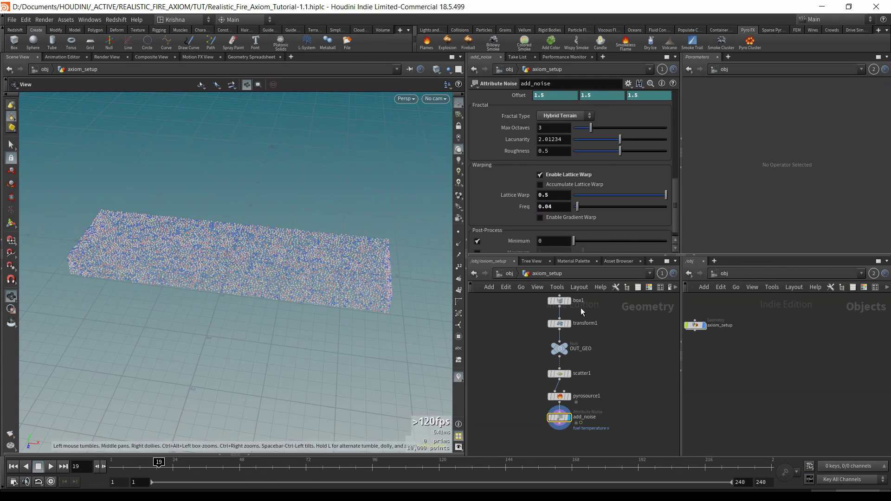
- Enable Gradient Warp on add_noise and set its Gradient Warp amount to 0.08
scroll(547, 221, down, 1)
click(540, 207)
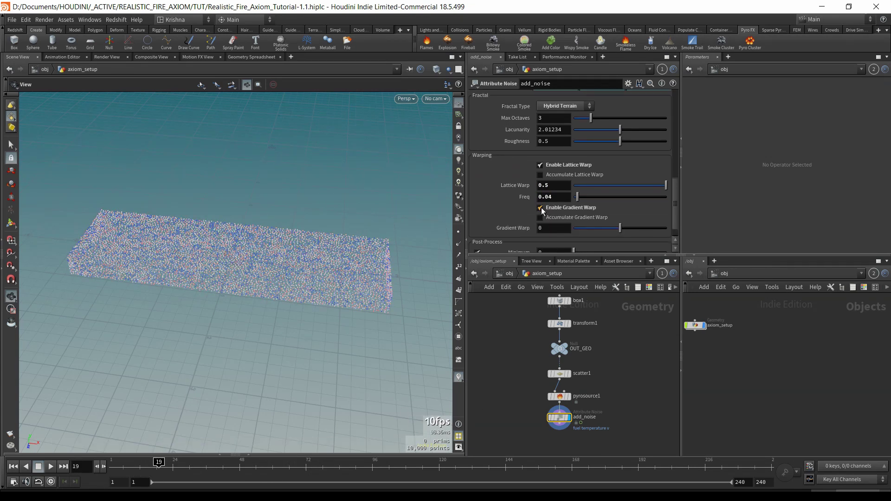
click(551, 227)
text(.06)
key(Return)
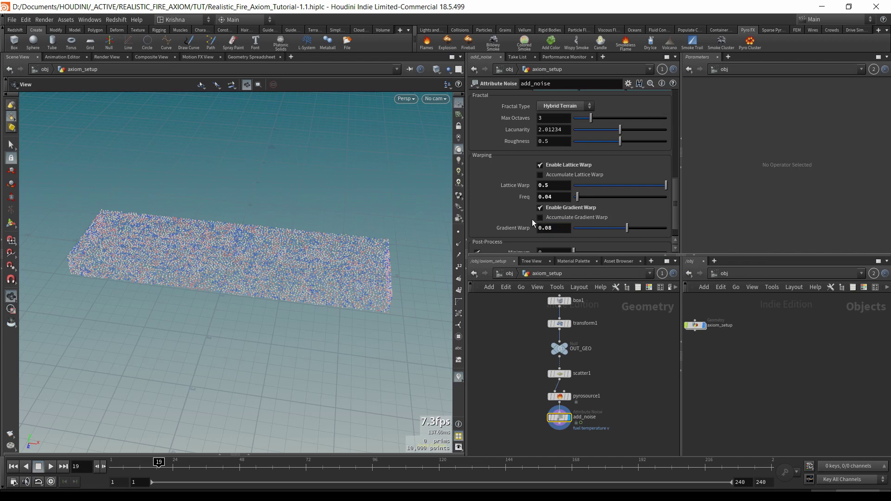
scroll(532, 220, down, 1)
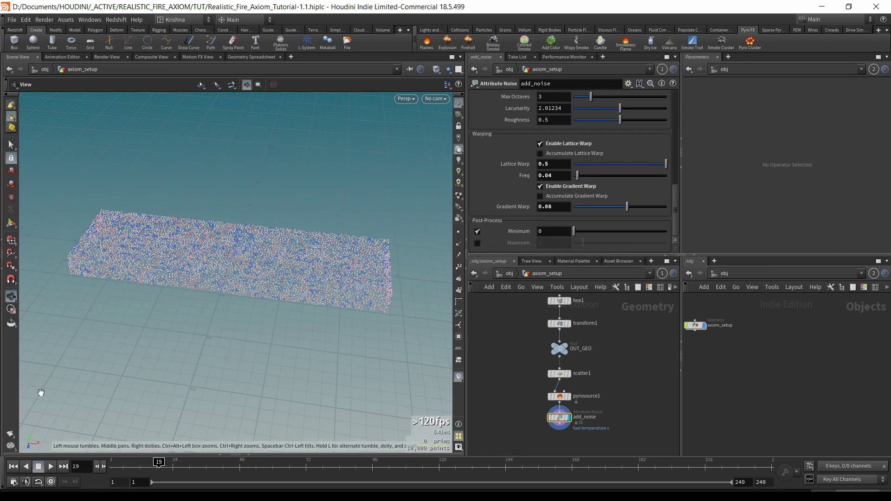
- Return to frame 1 and toggle the point attribute visualizers in add_noise's node info until the points show no attribute colours
click(13, 466)
mouse_move(560, 420)
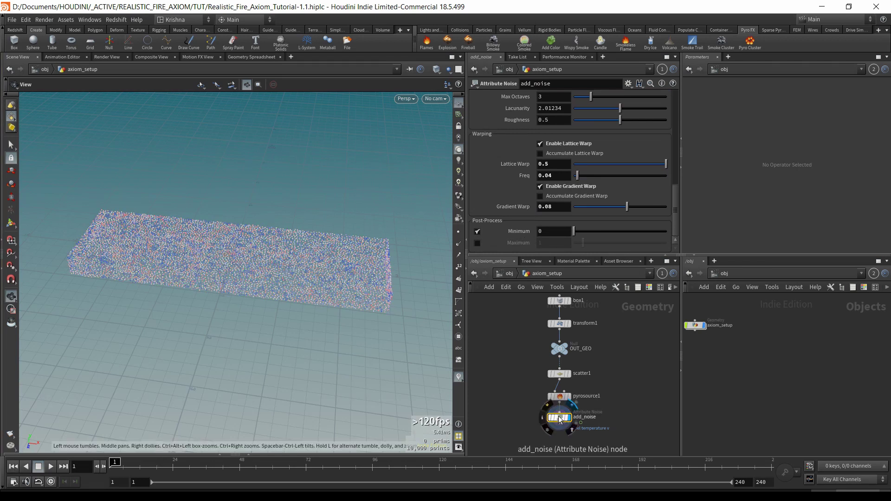
click(542, 417)
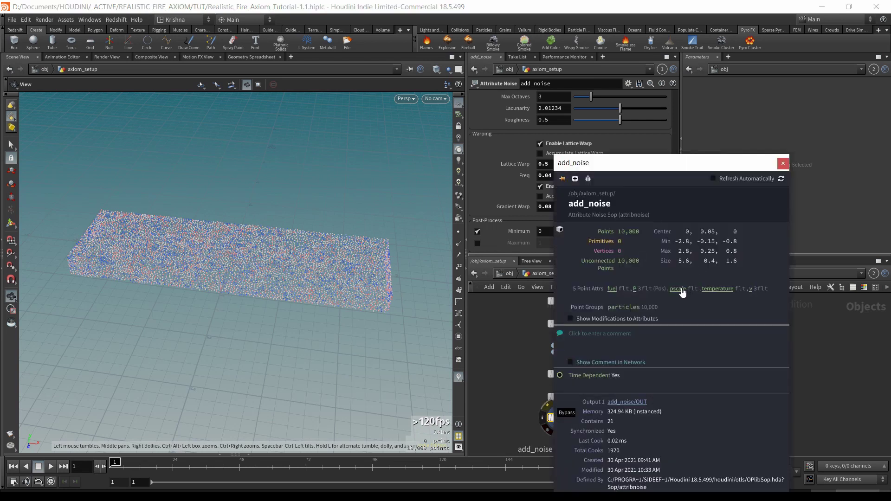
click(717, 288)
click(611, 288)
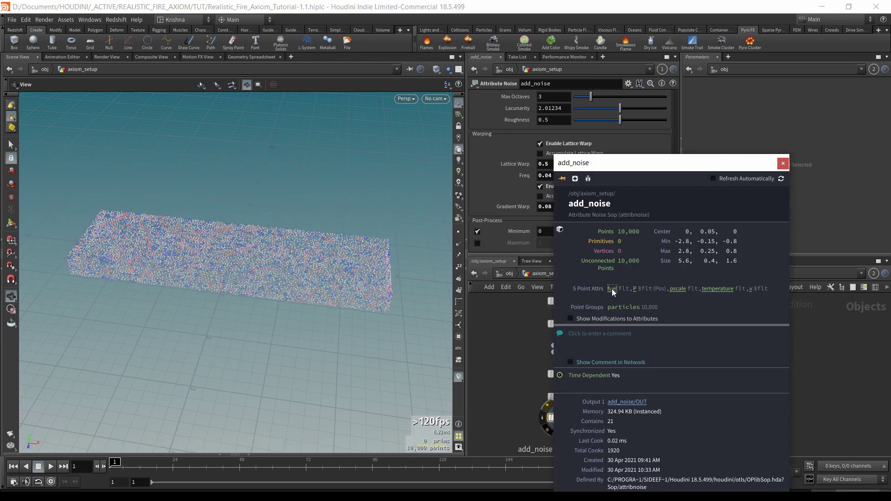
click(612, 289)
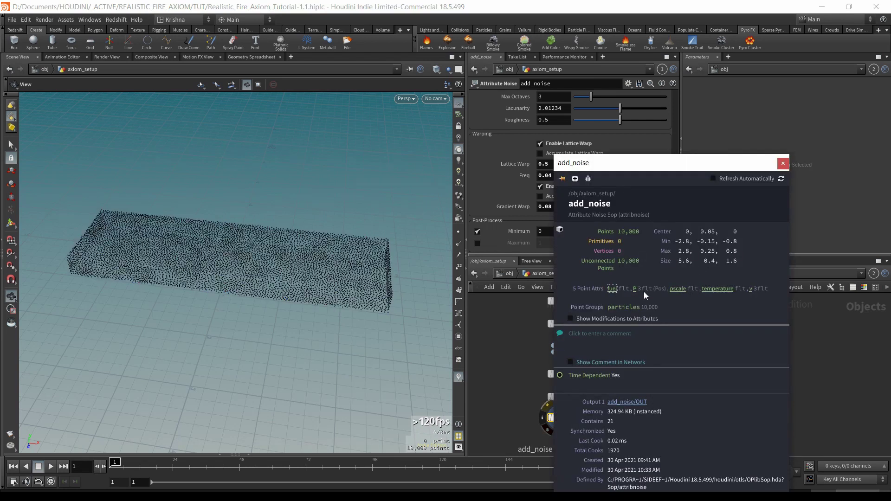
click(677, 289)
click(675, 288)
click(750, 289)
click(750, 290)
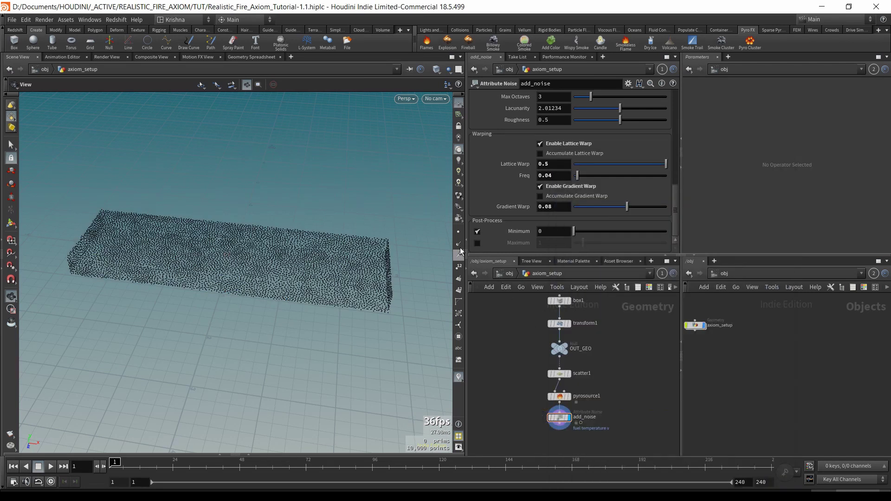
- Display the point velocity trails and examine them up close during timeline playback, ending back on frame 1
alt+drag(302, 295, 269, 265)
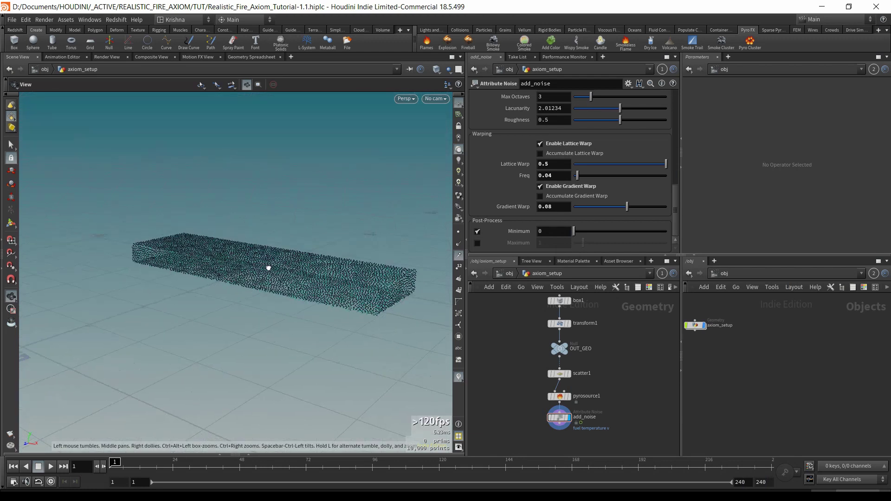
scroll(318, 277, up, 6)
scroll(318, 279, up, 2)
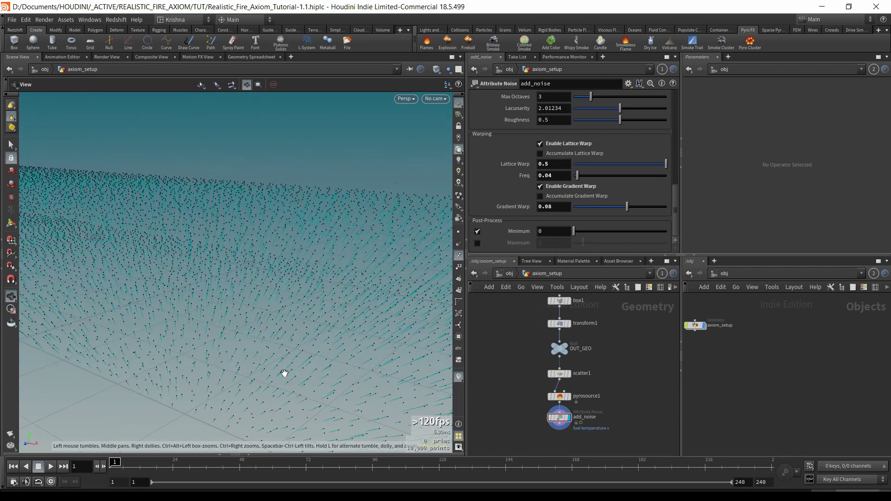
click(48, 466)
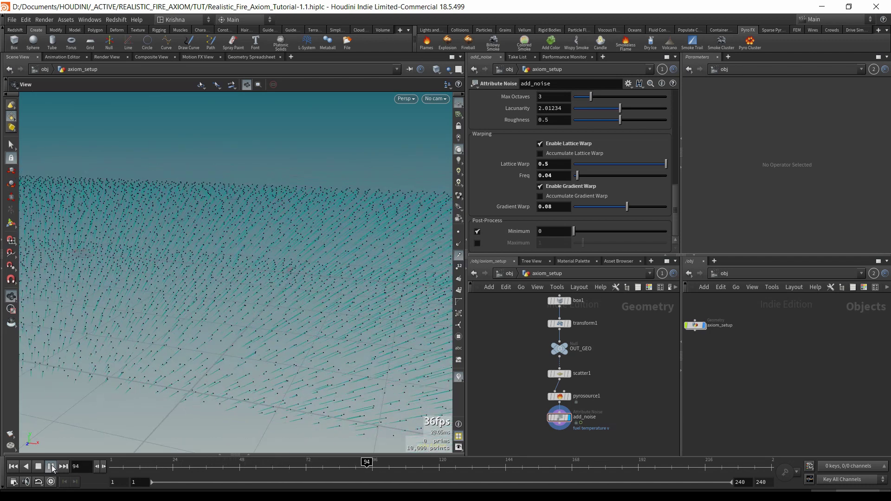
click(40, 466)
click(13, 466)
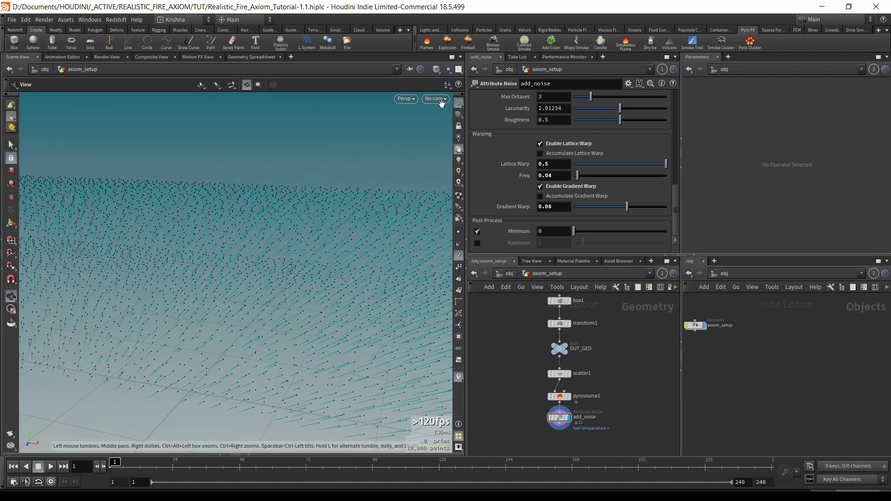
- Examine the whole slab's velocity trails in a maximized viewport, restore the pane layout and hide the trails
click(436, 99)
right_drag(352, 325, 397, 221)
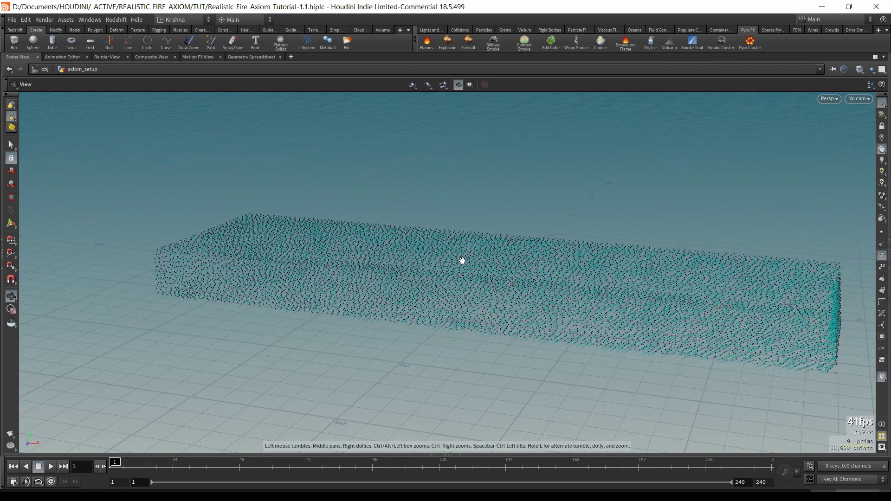
key(ctrl+b)
key(ctrl+b)
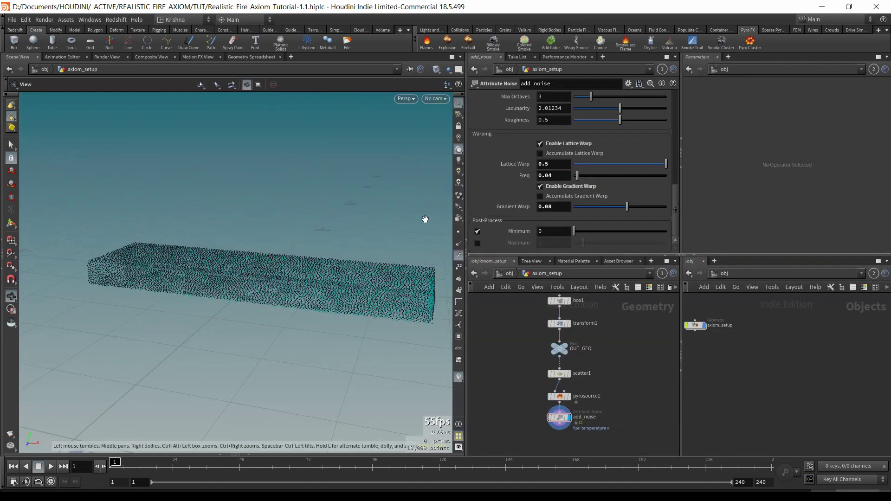
drag(297, 255, 222, 284)
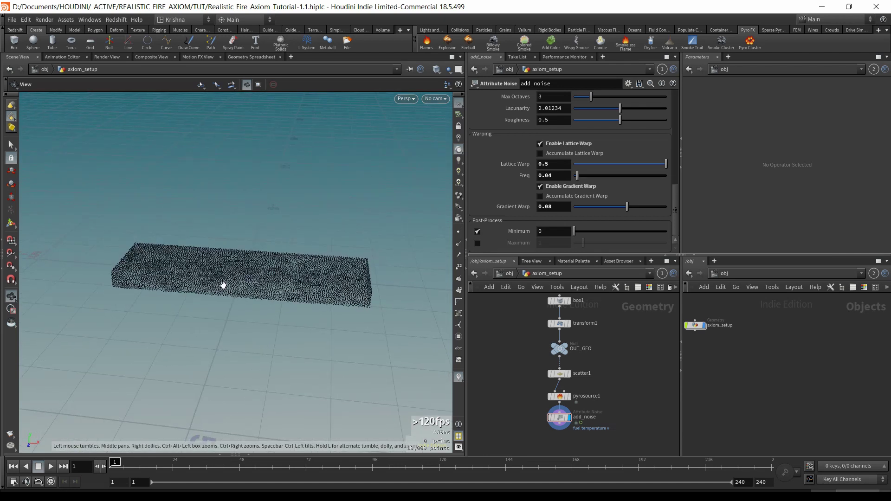